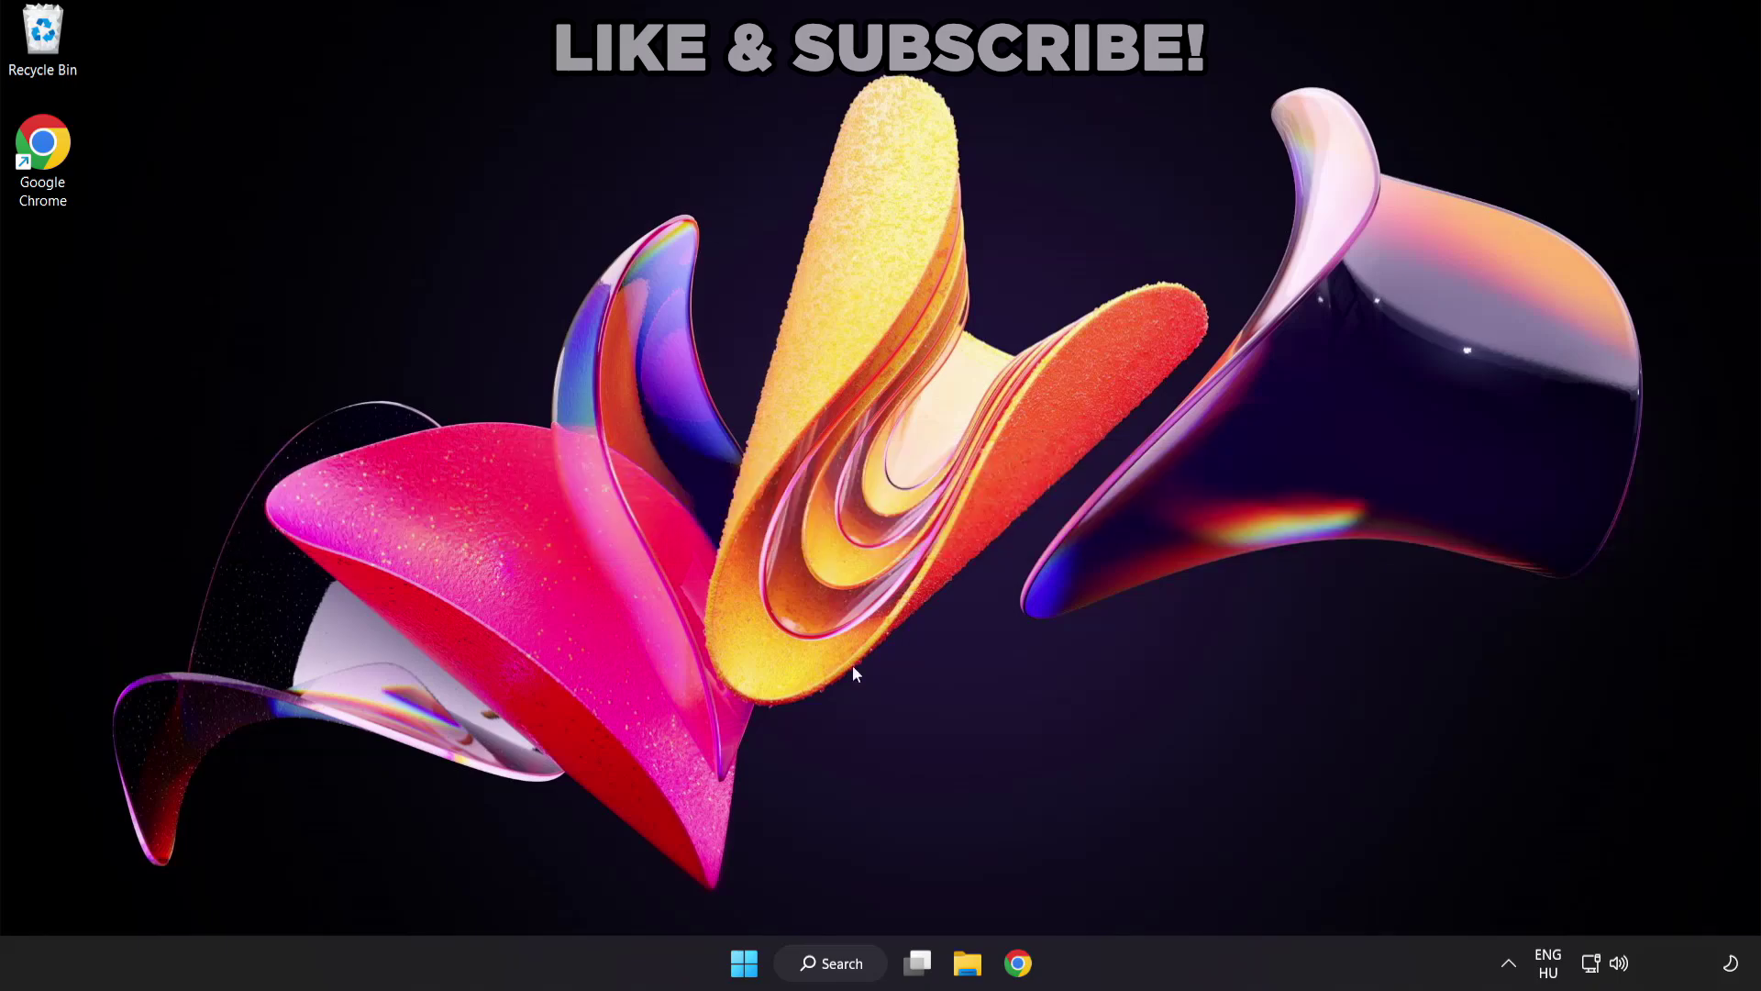
- Search Windows for 'device manager'
left_click(853, 975)
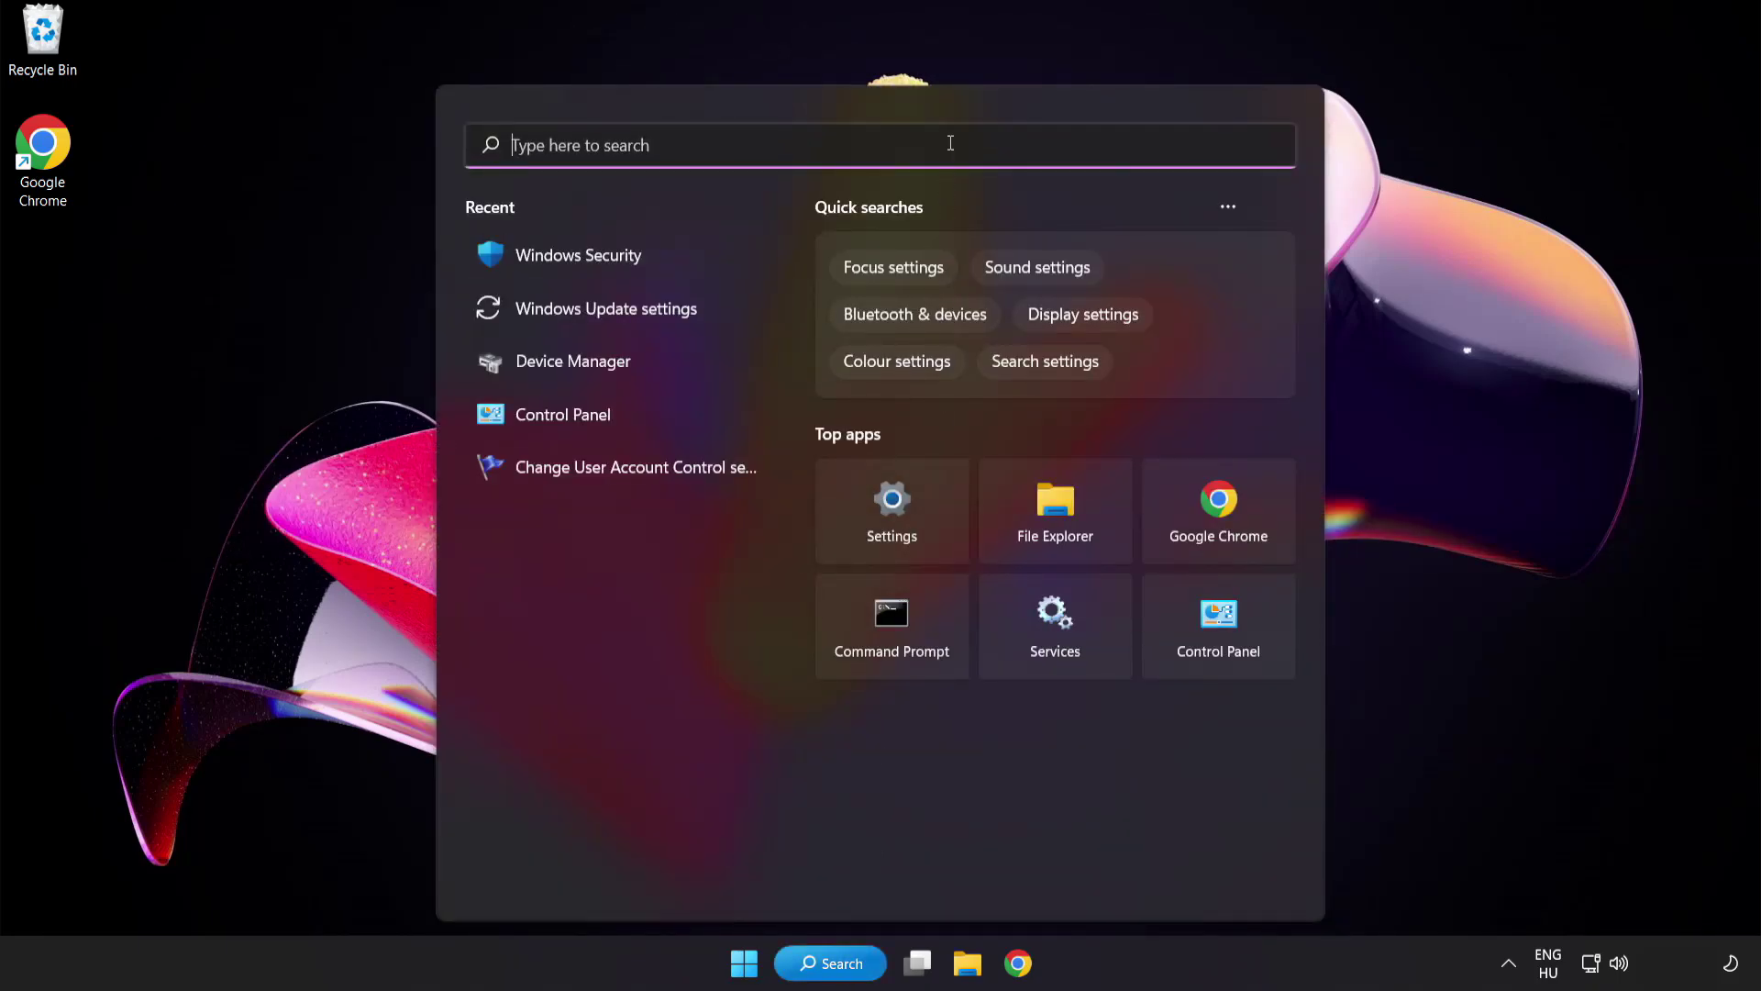
type("device manag")
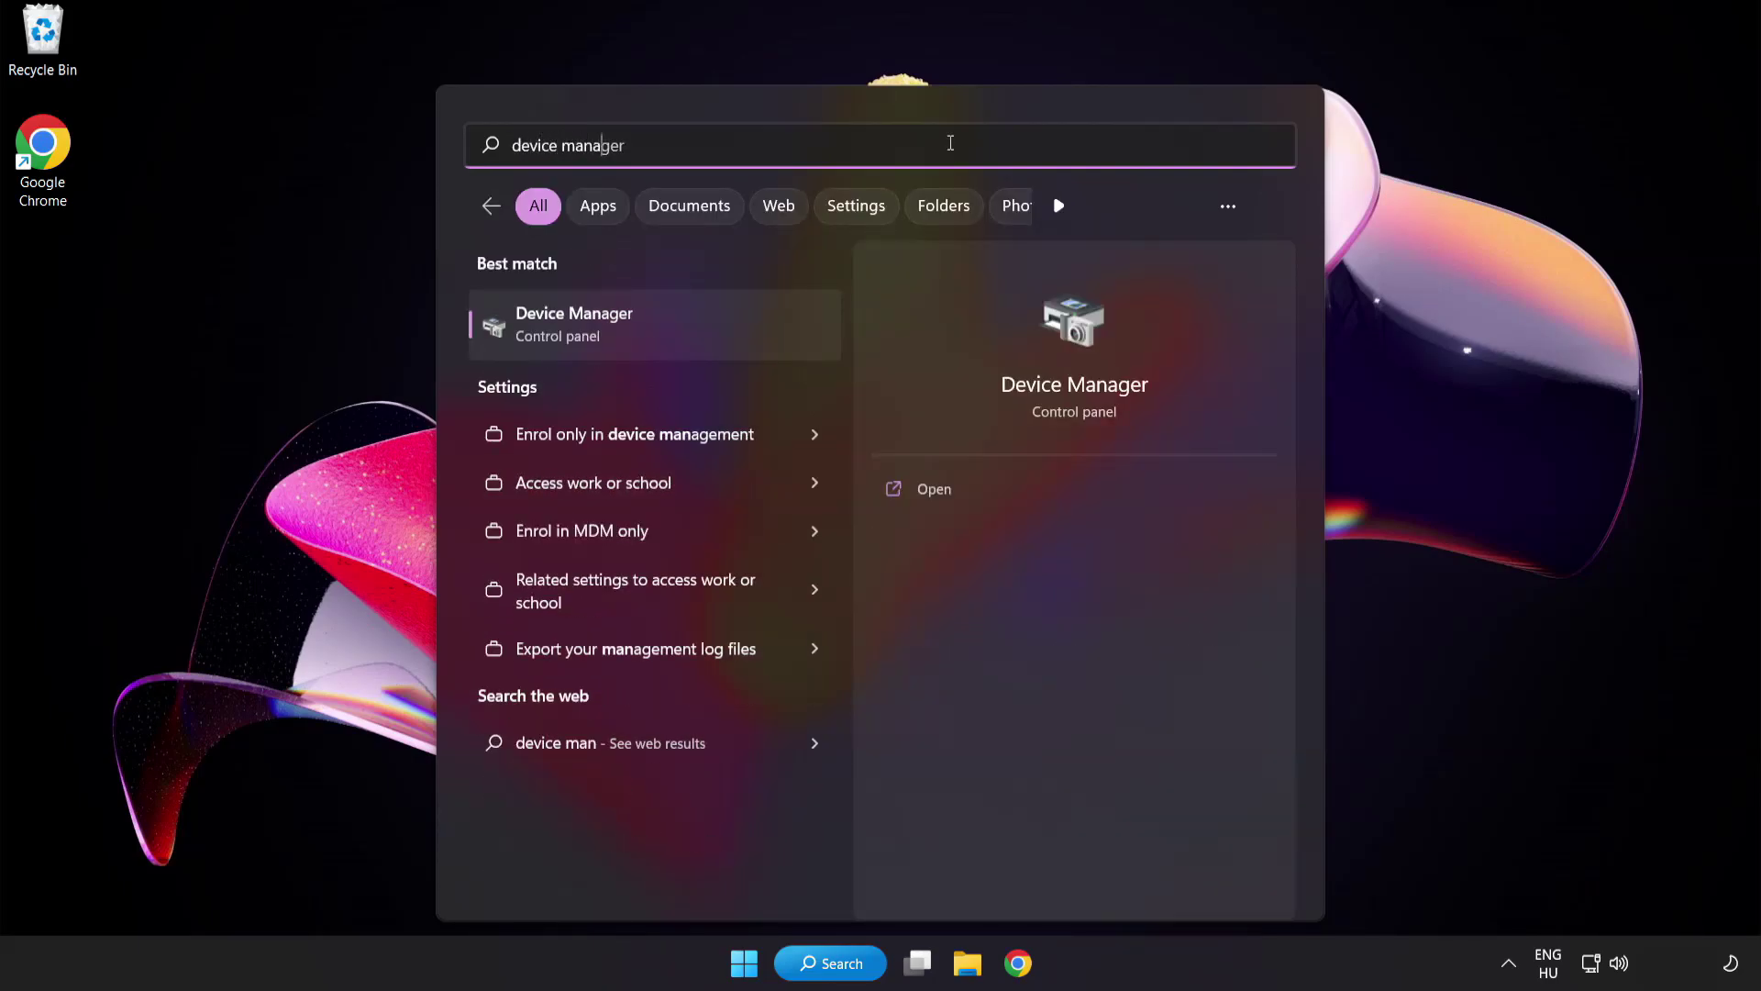
type("er")
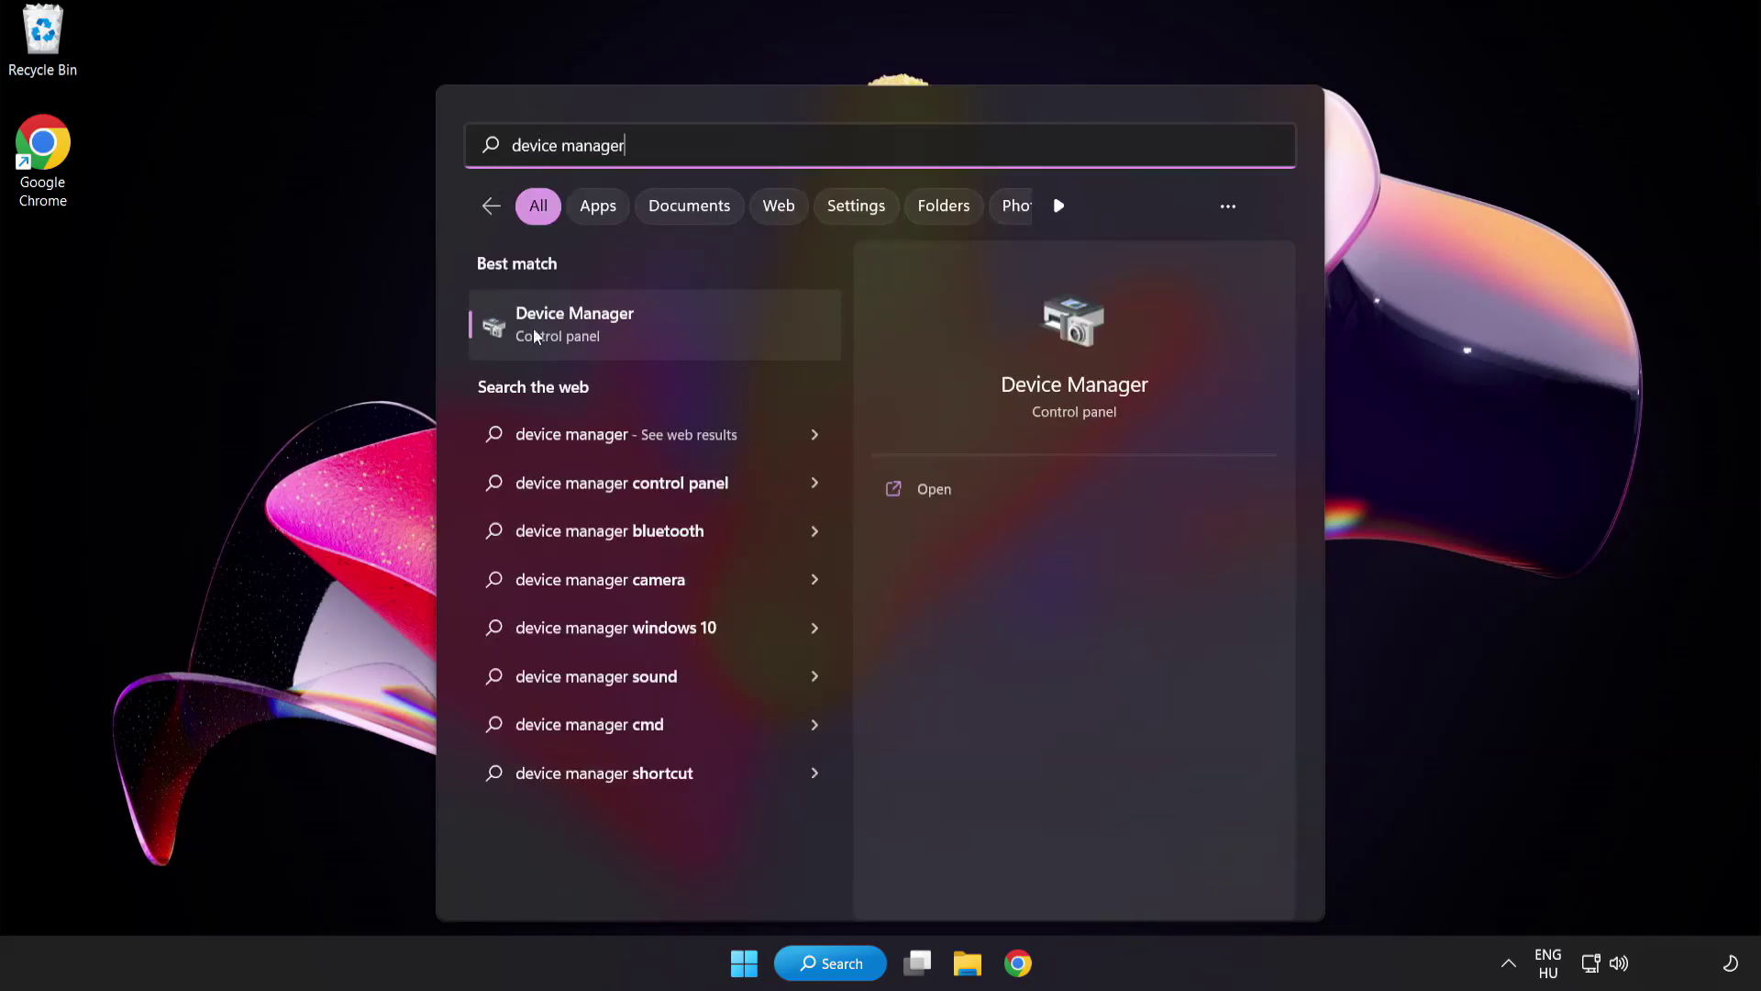
- Open Device Manager, expand Display adapters and bring up the VMware SVGA 3D adapter's actions
left_click(706, 338)
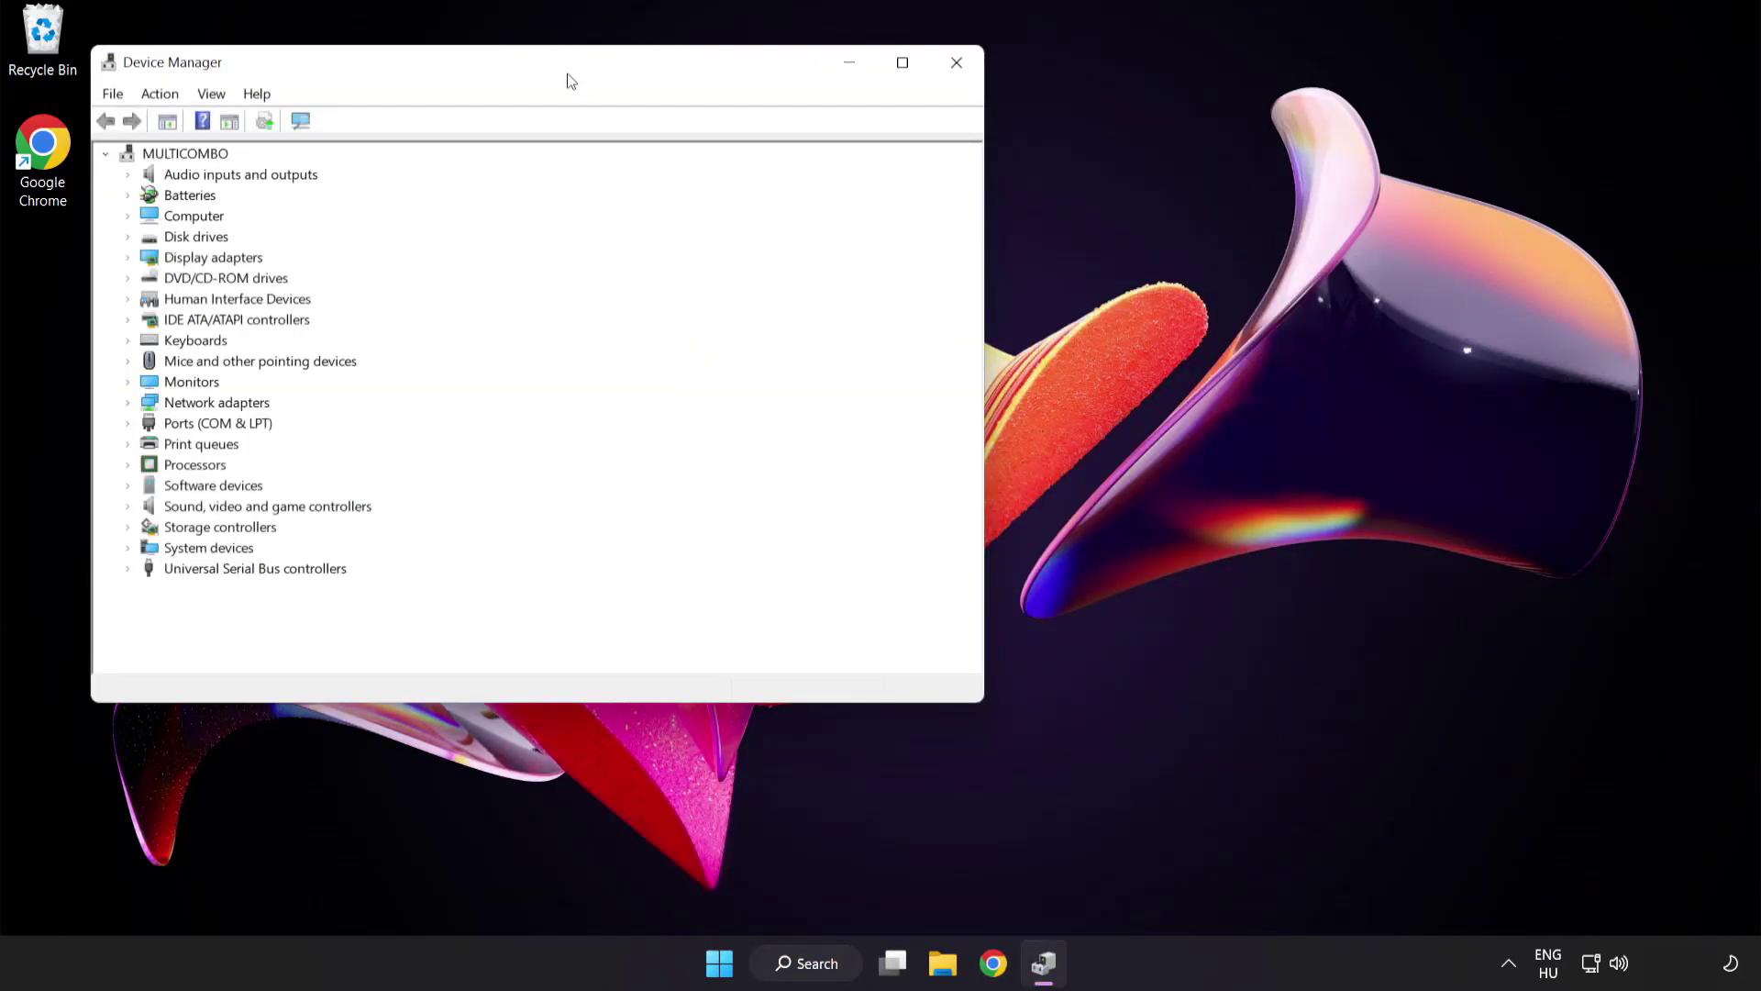
left_click_drag(570, 71, 865, 186)
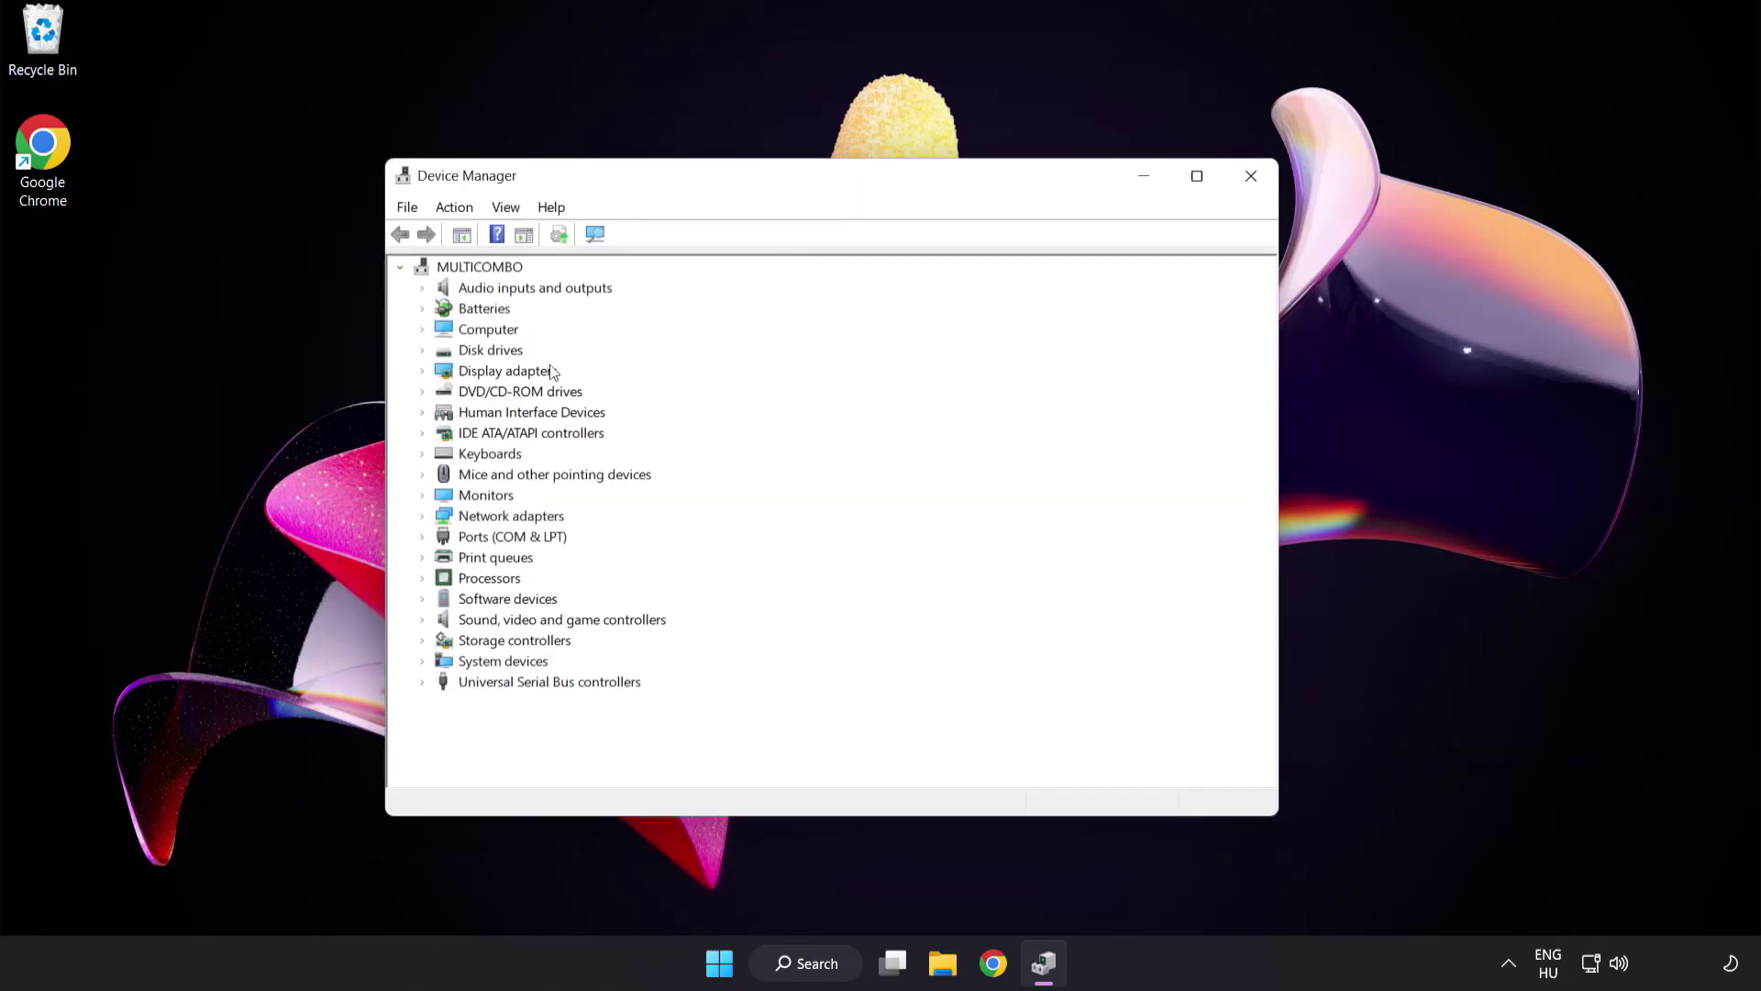
left_click(493, 376)
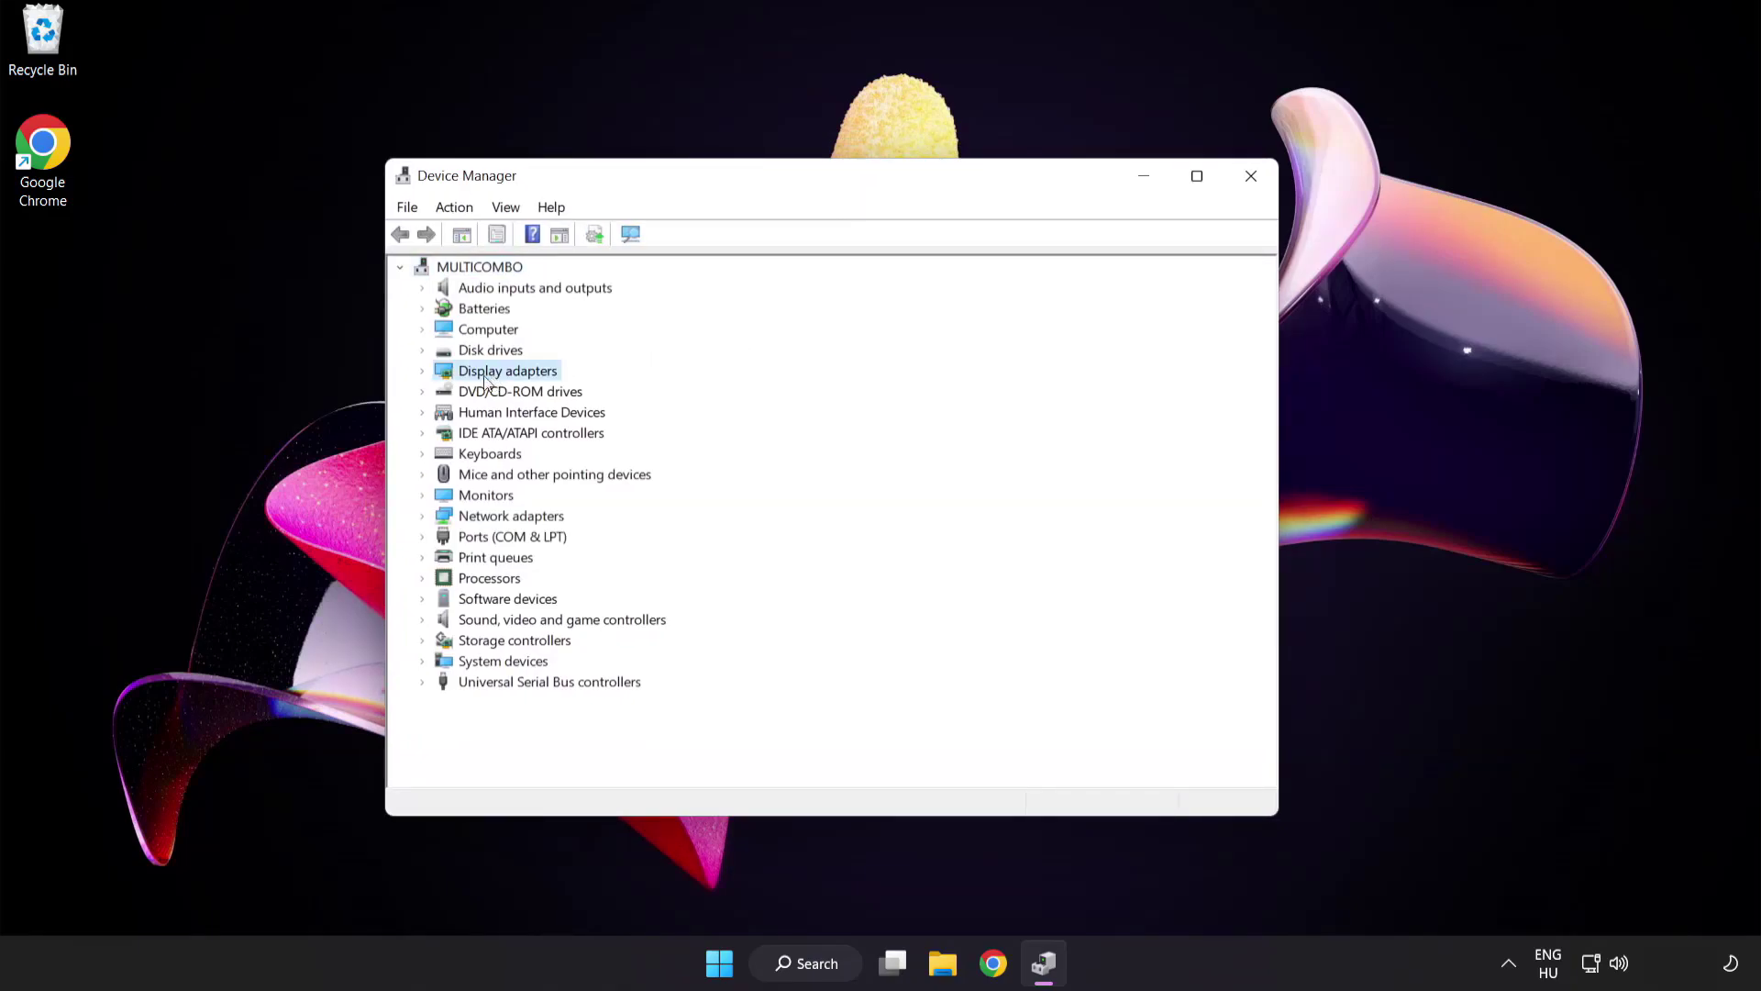
left_click(423, 372)
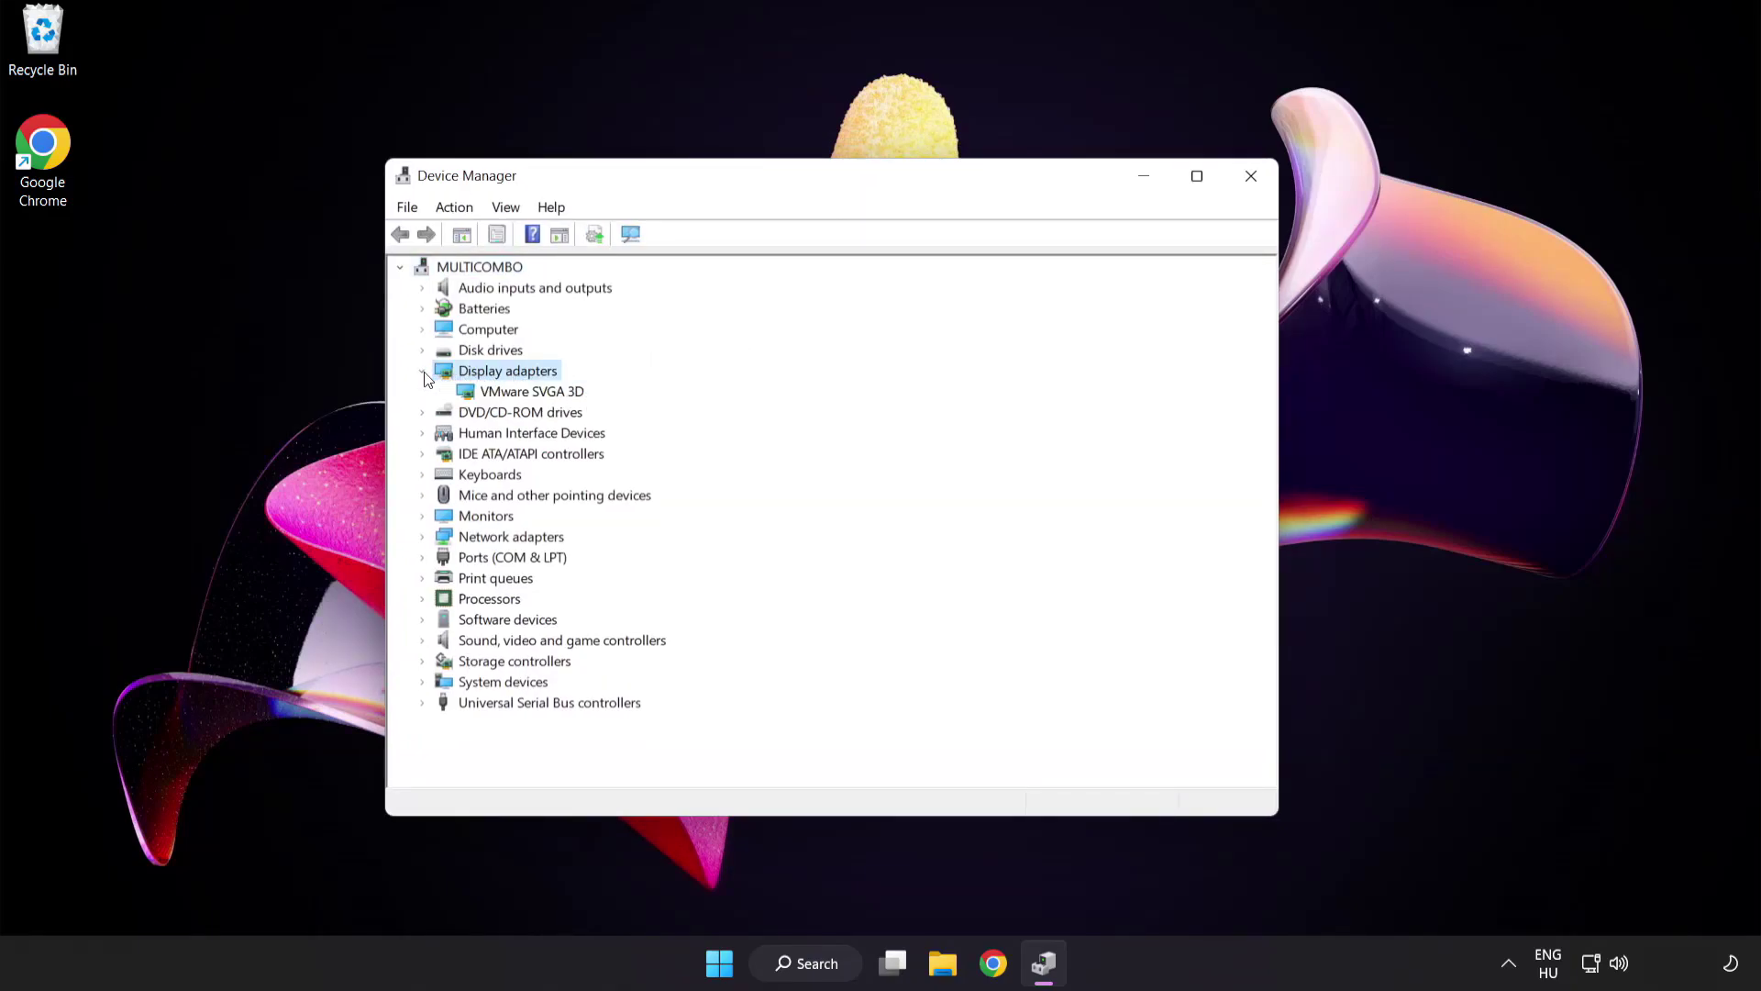
left_click(489, 395)
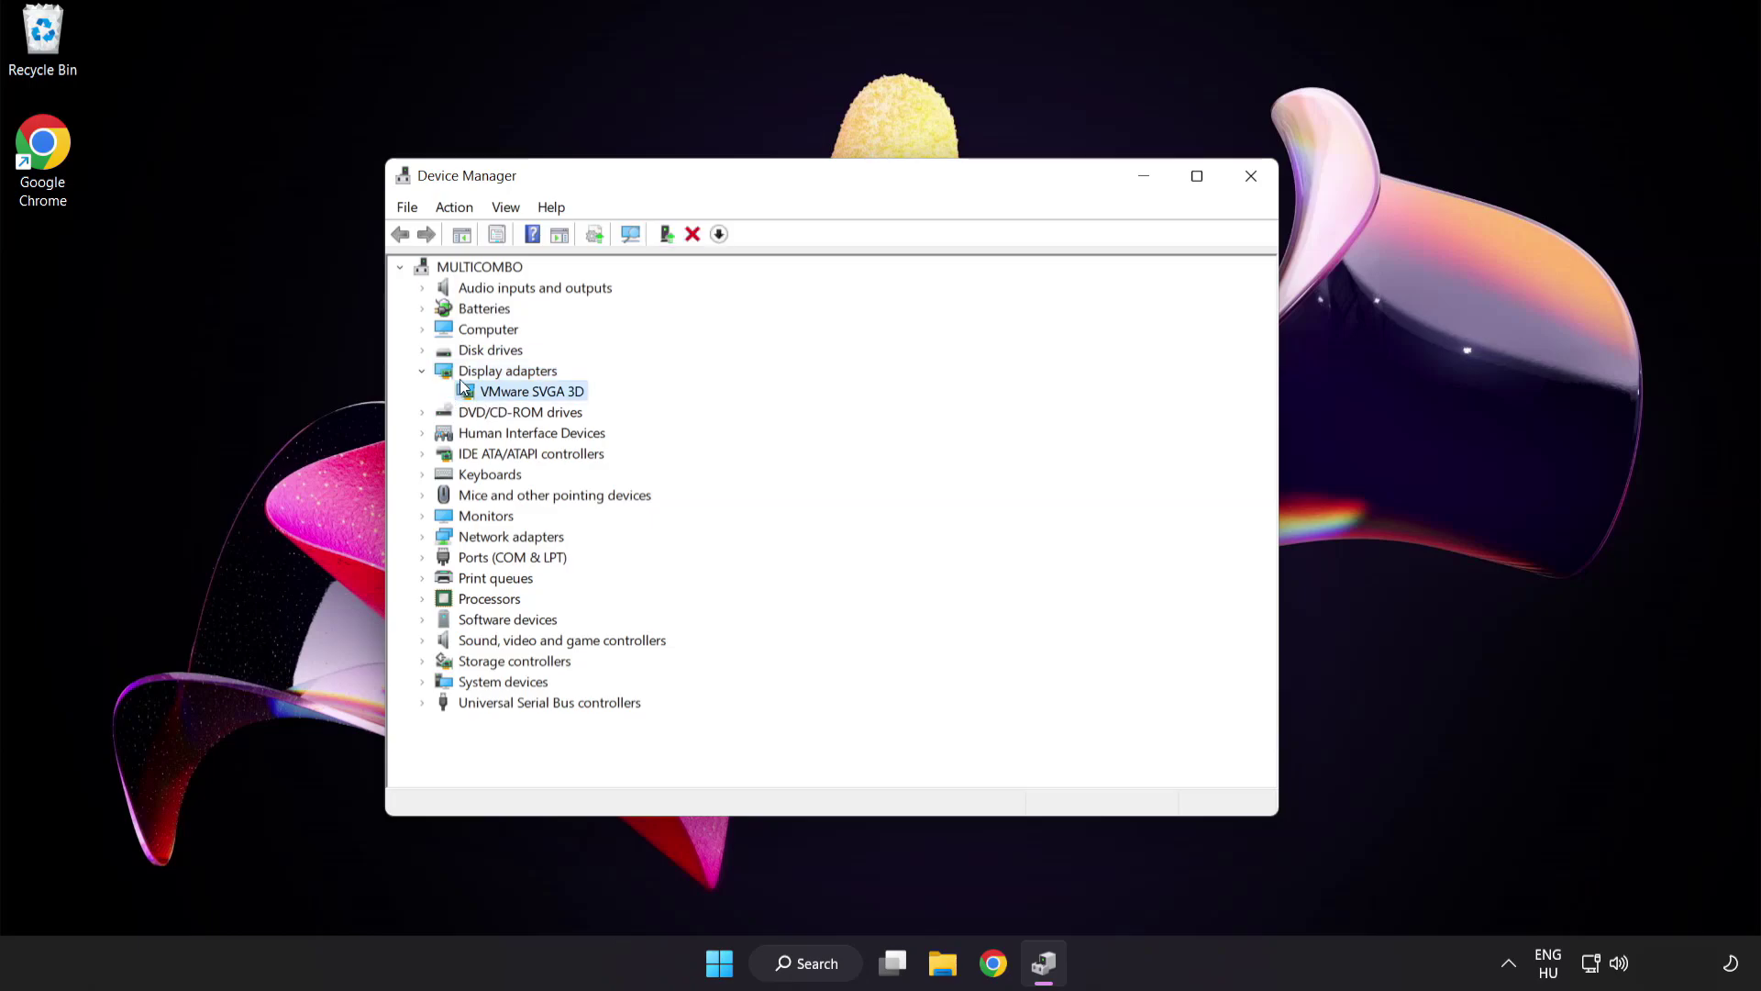
right_click(519, 396)
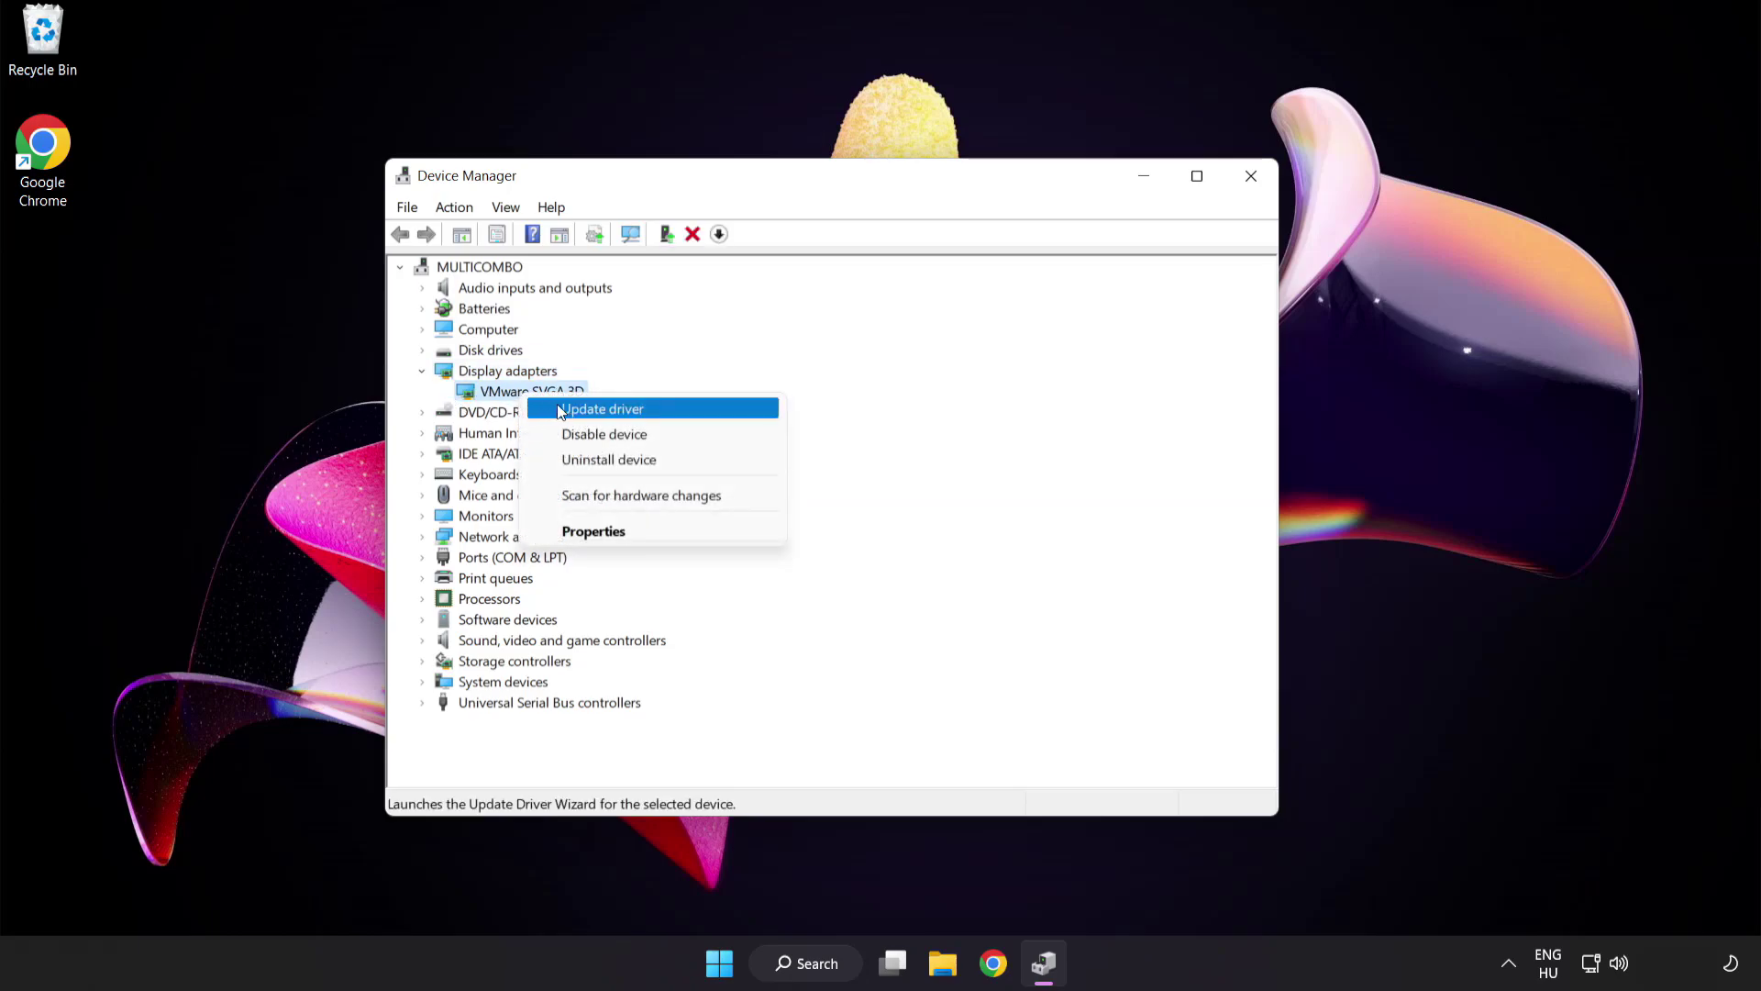
- Auto-search for a VMware SVGA 3D driver update, which finds the best driver already installed
left_click(683, 412)
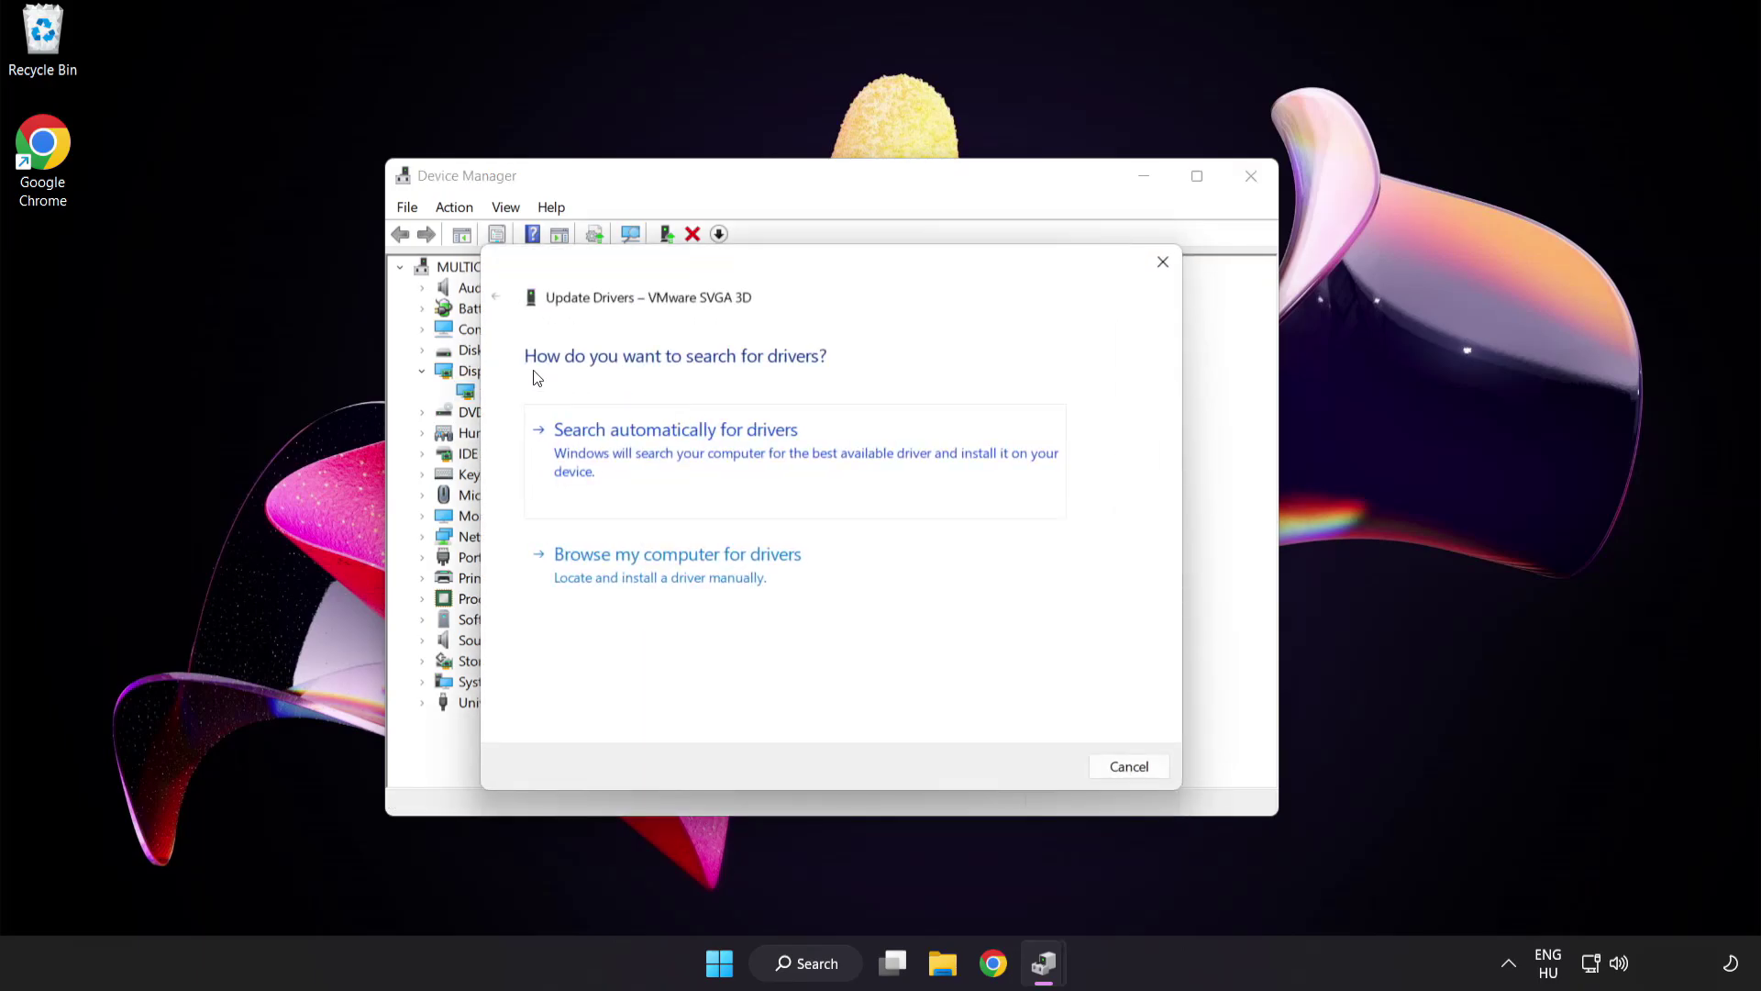
left_click(767, 449)
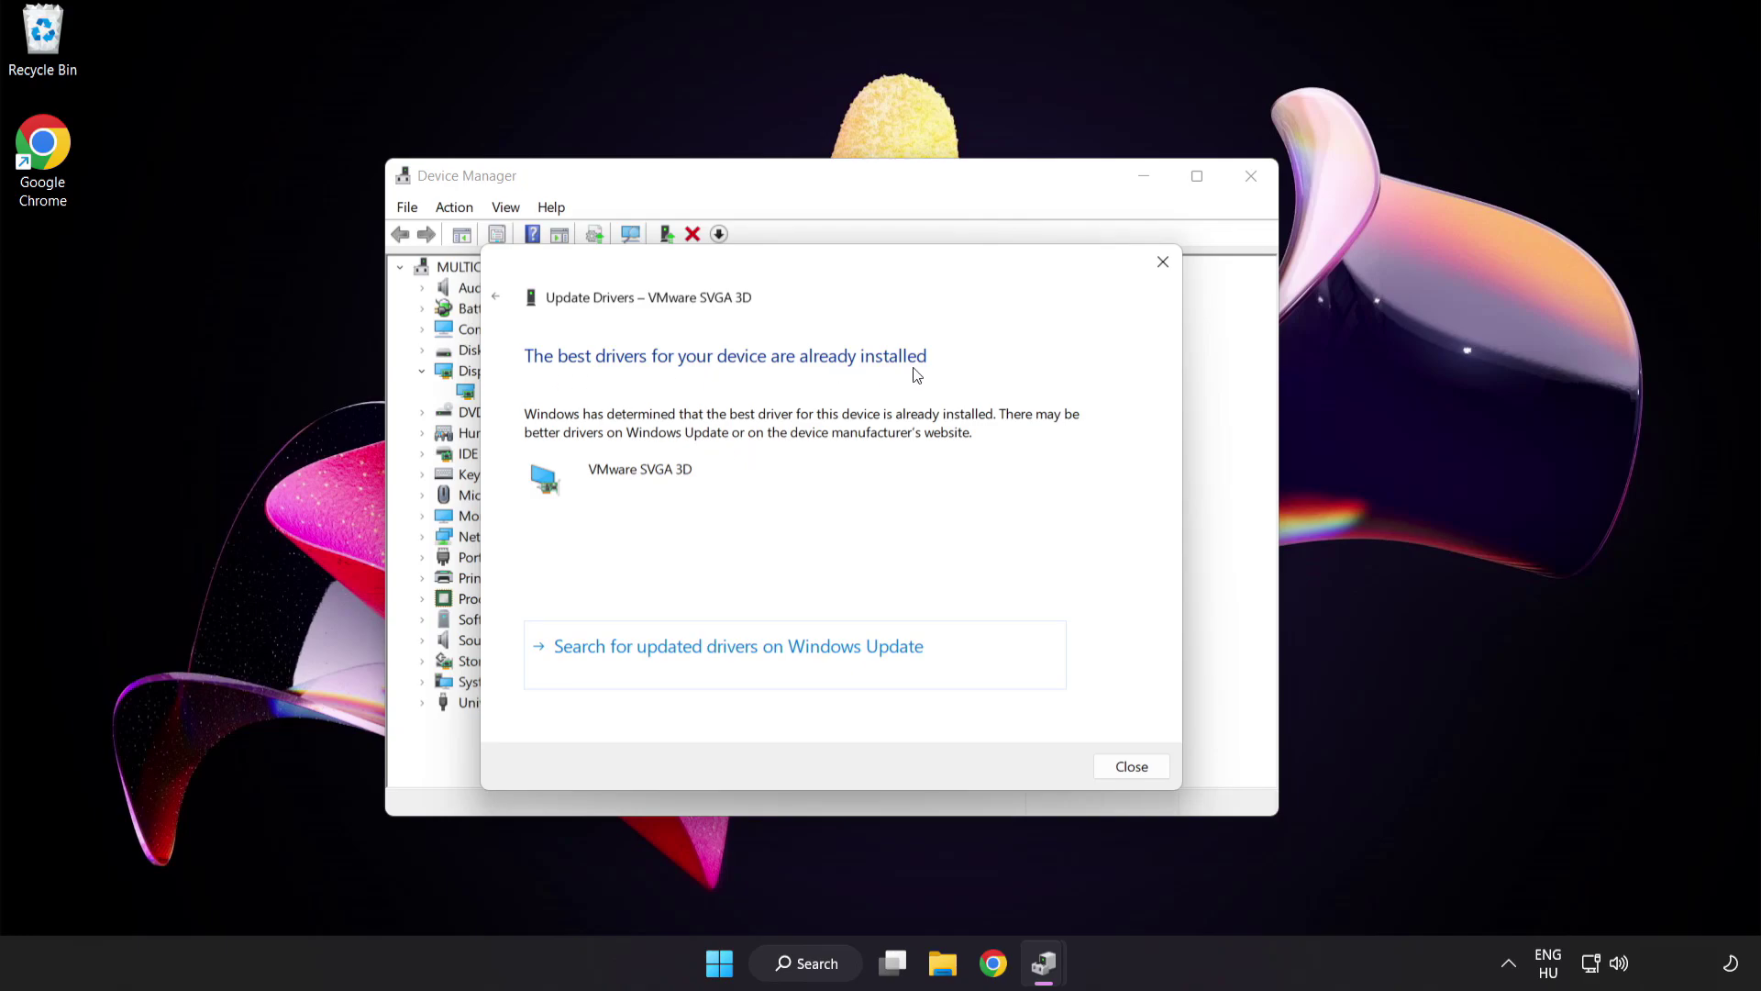
left_click(1128, 770)
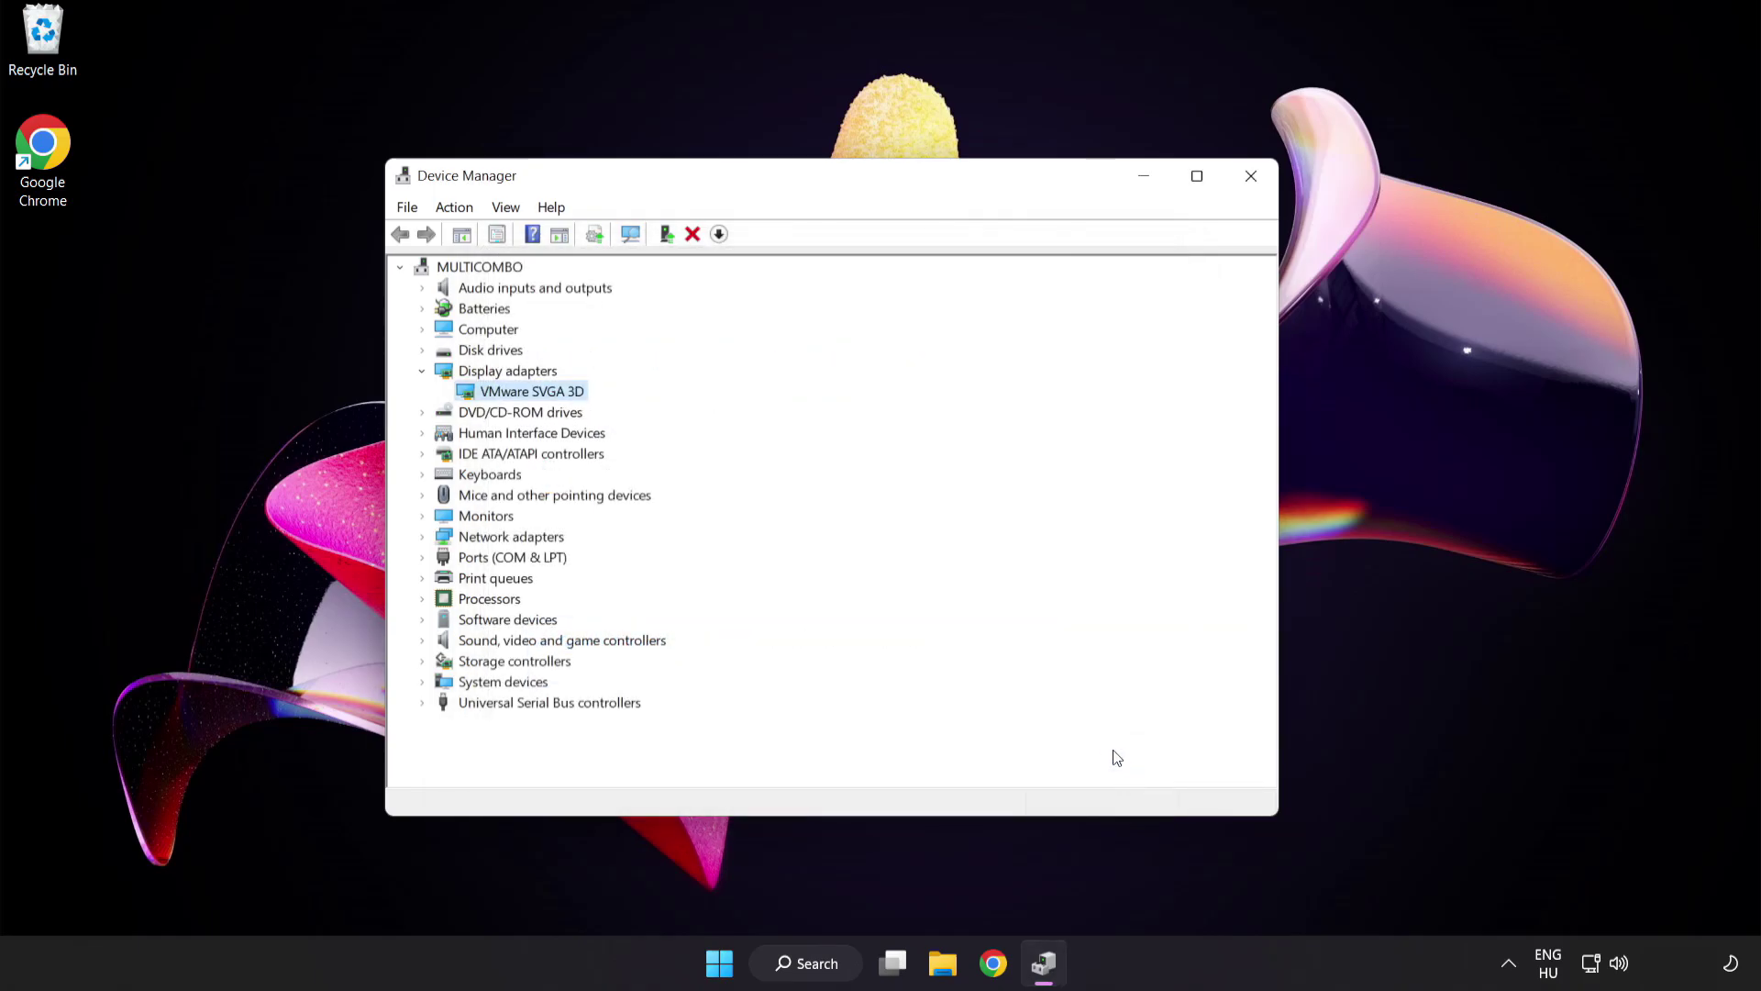
- Close Device Manager and run a Windows Update check, which confirms the PC is up to date
left_click(1240, 184)
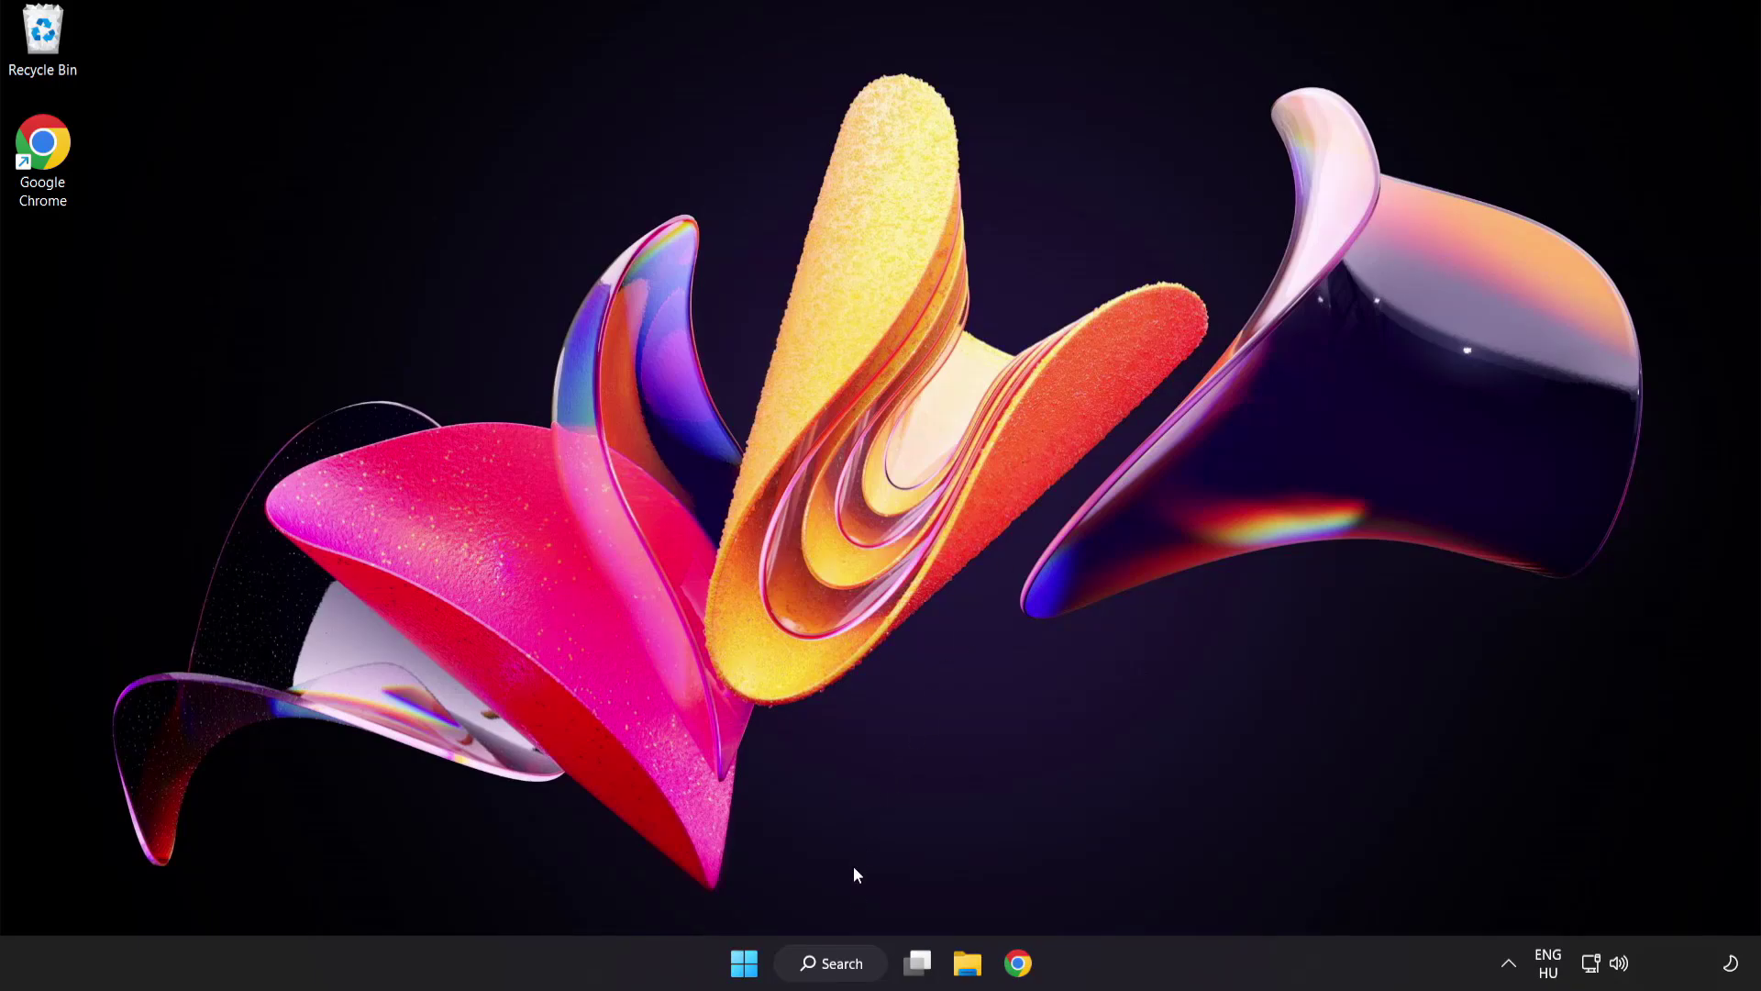
left_click(845, 967)
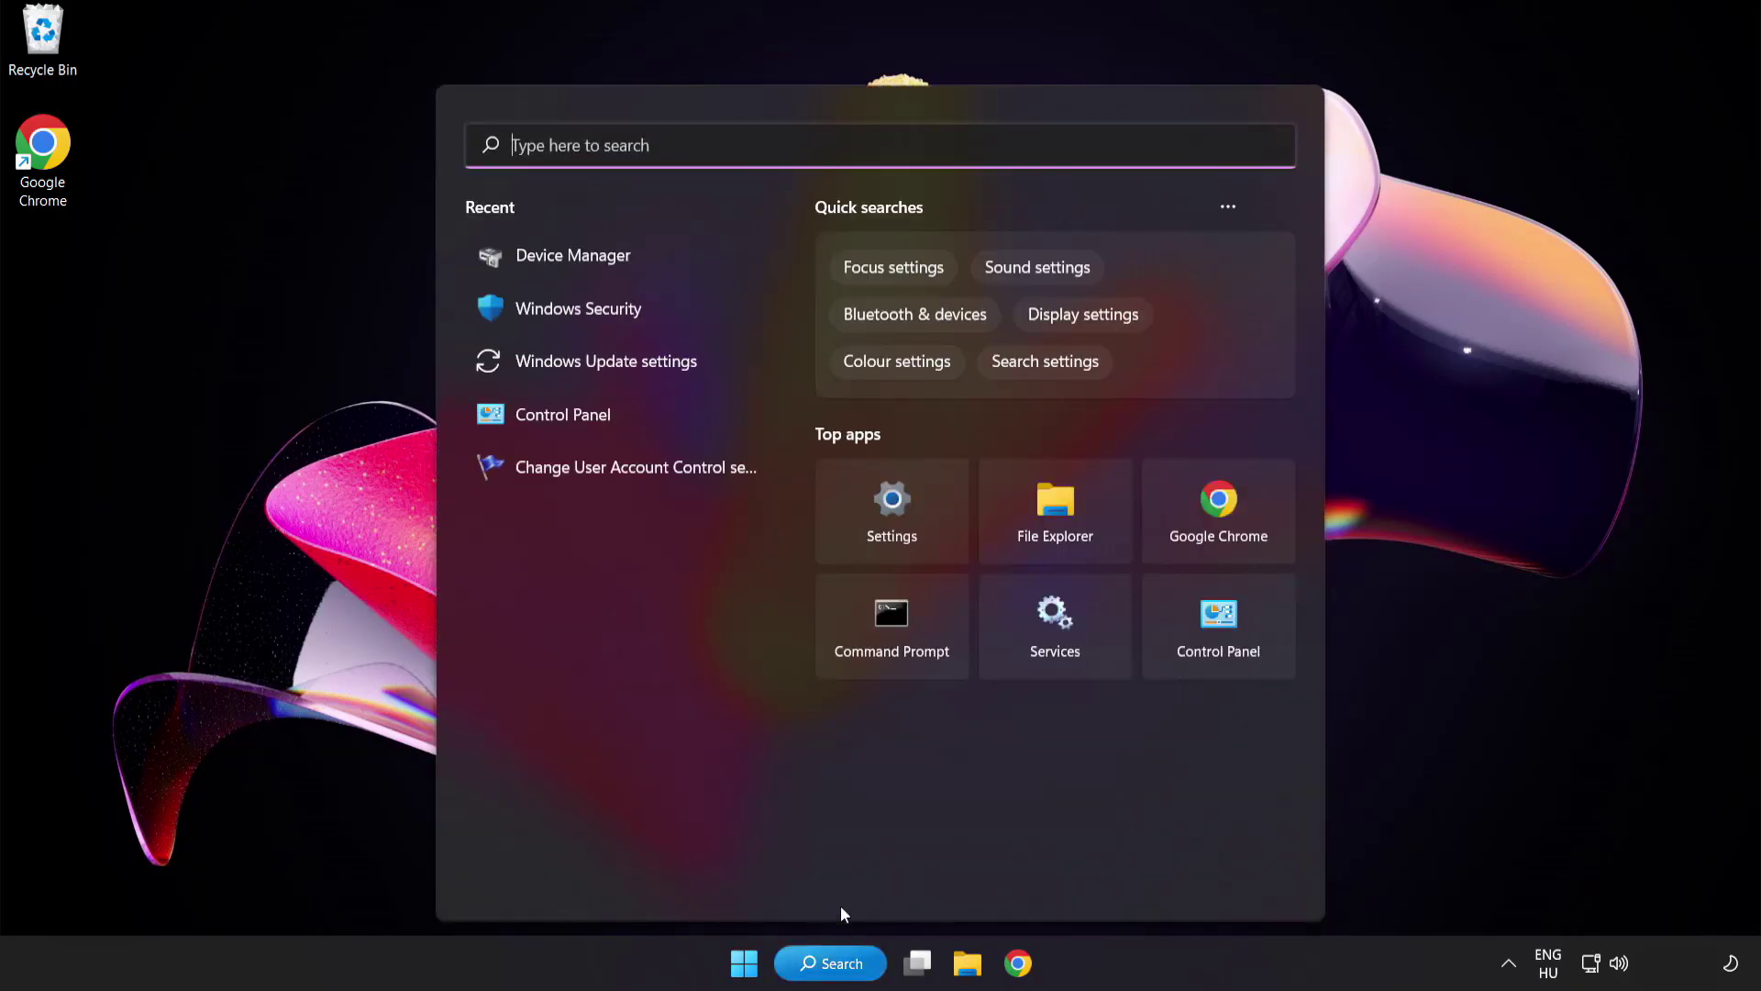
type("update")
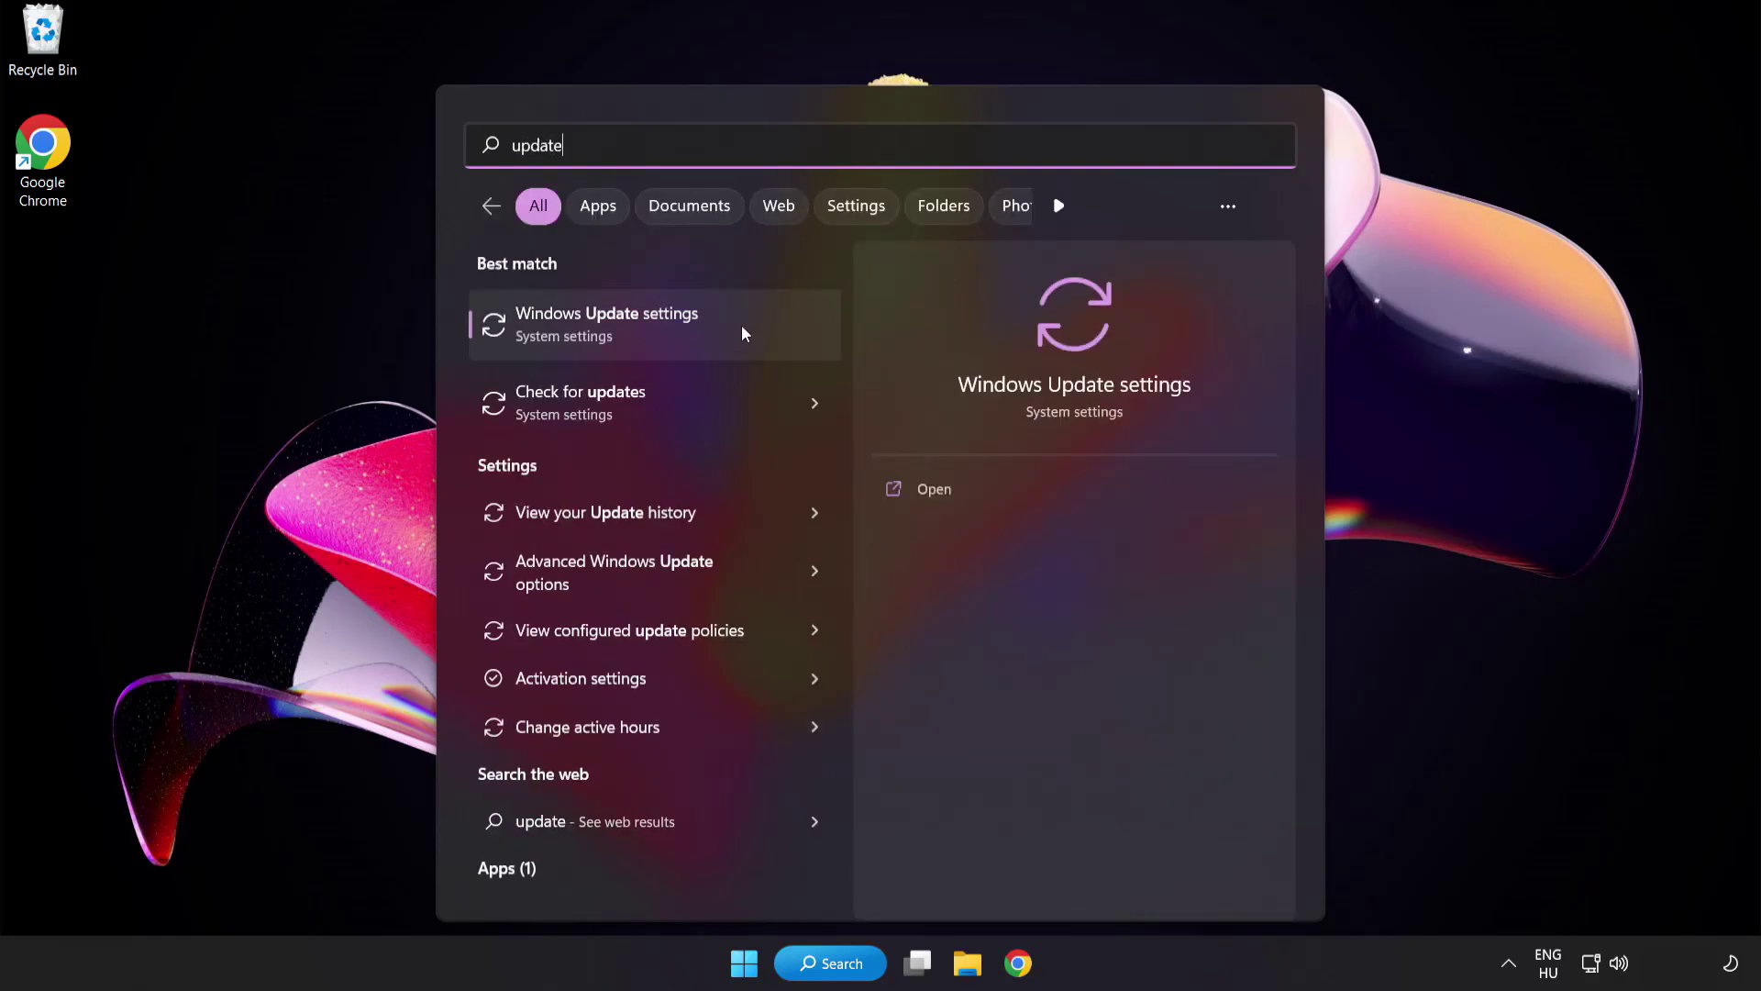
left_click(672, 333)
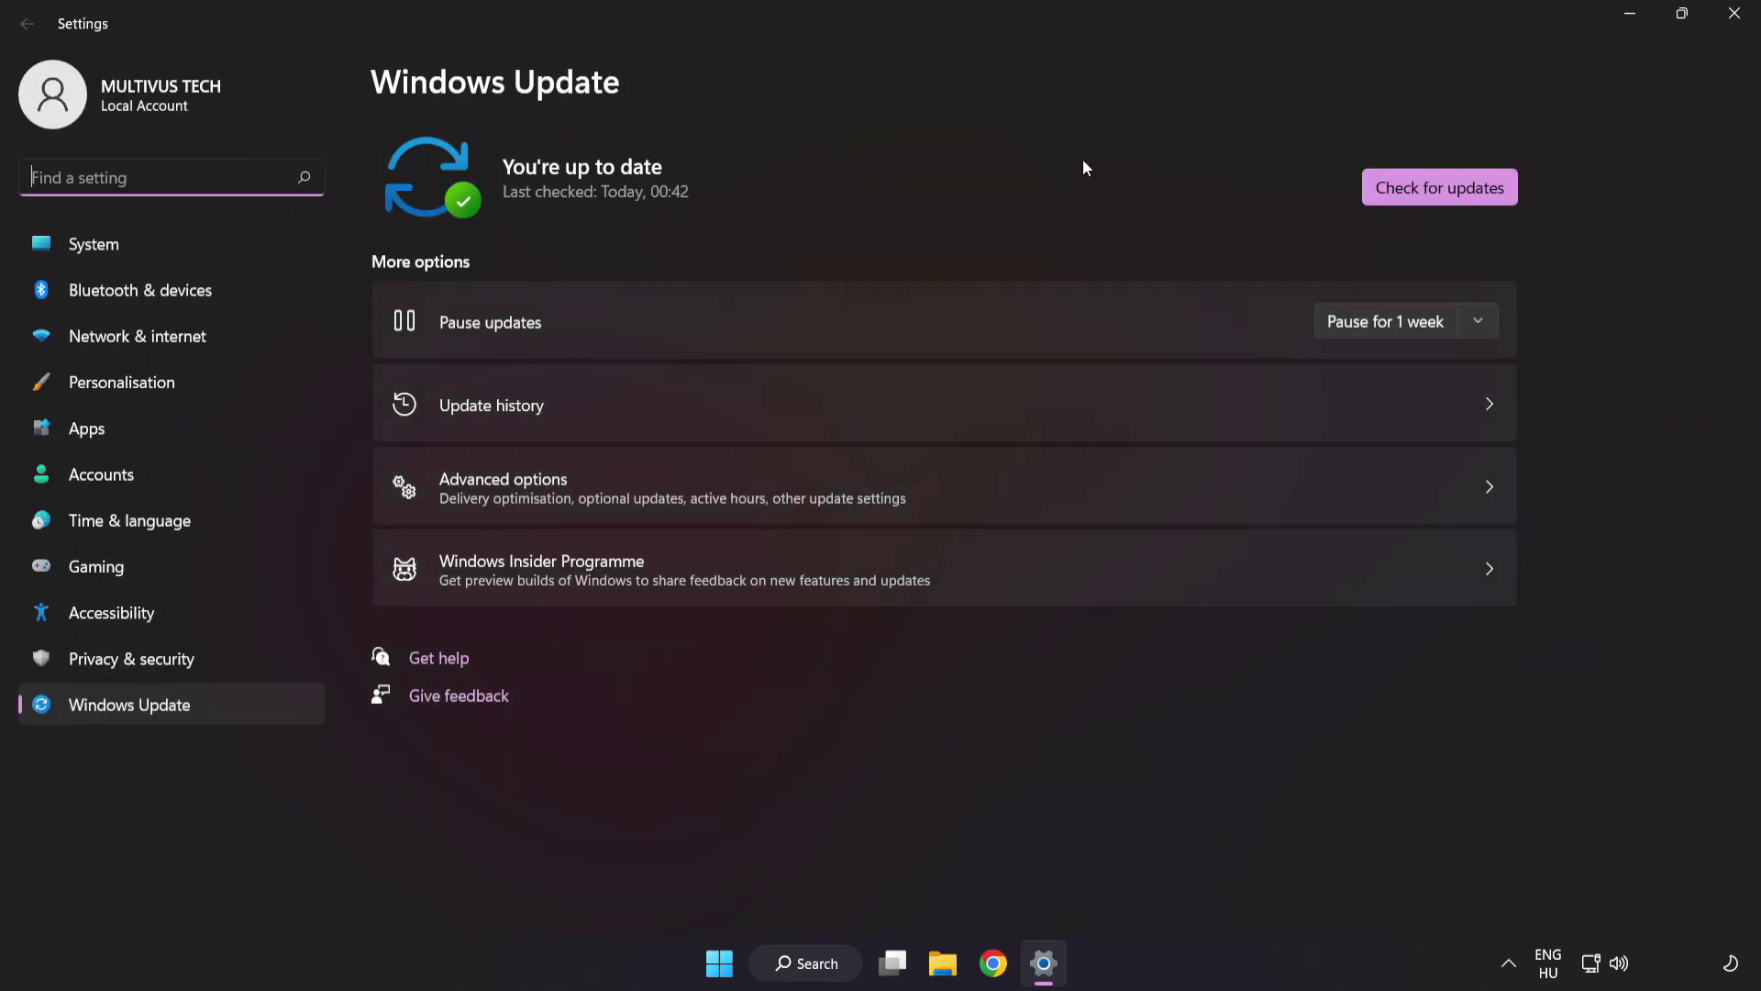
left_click(1433, 195)
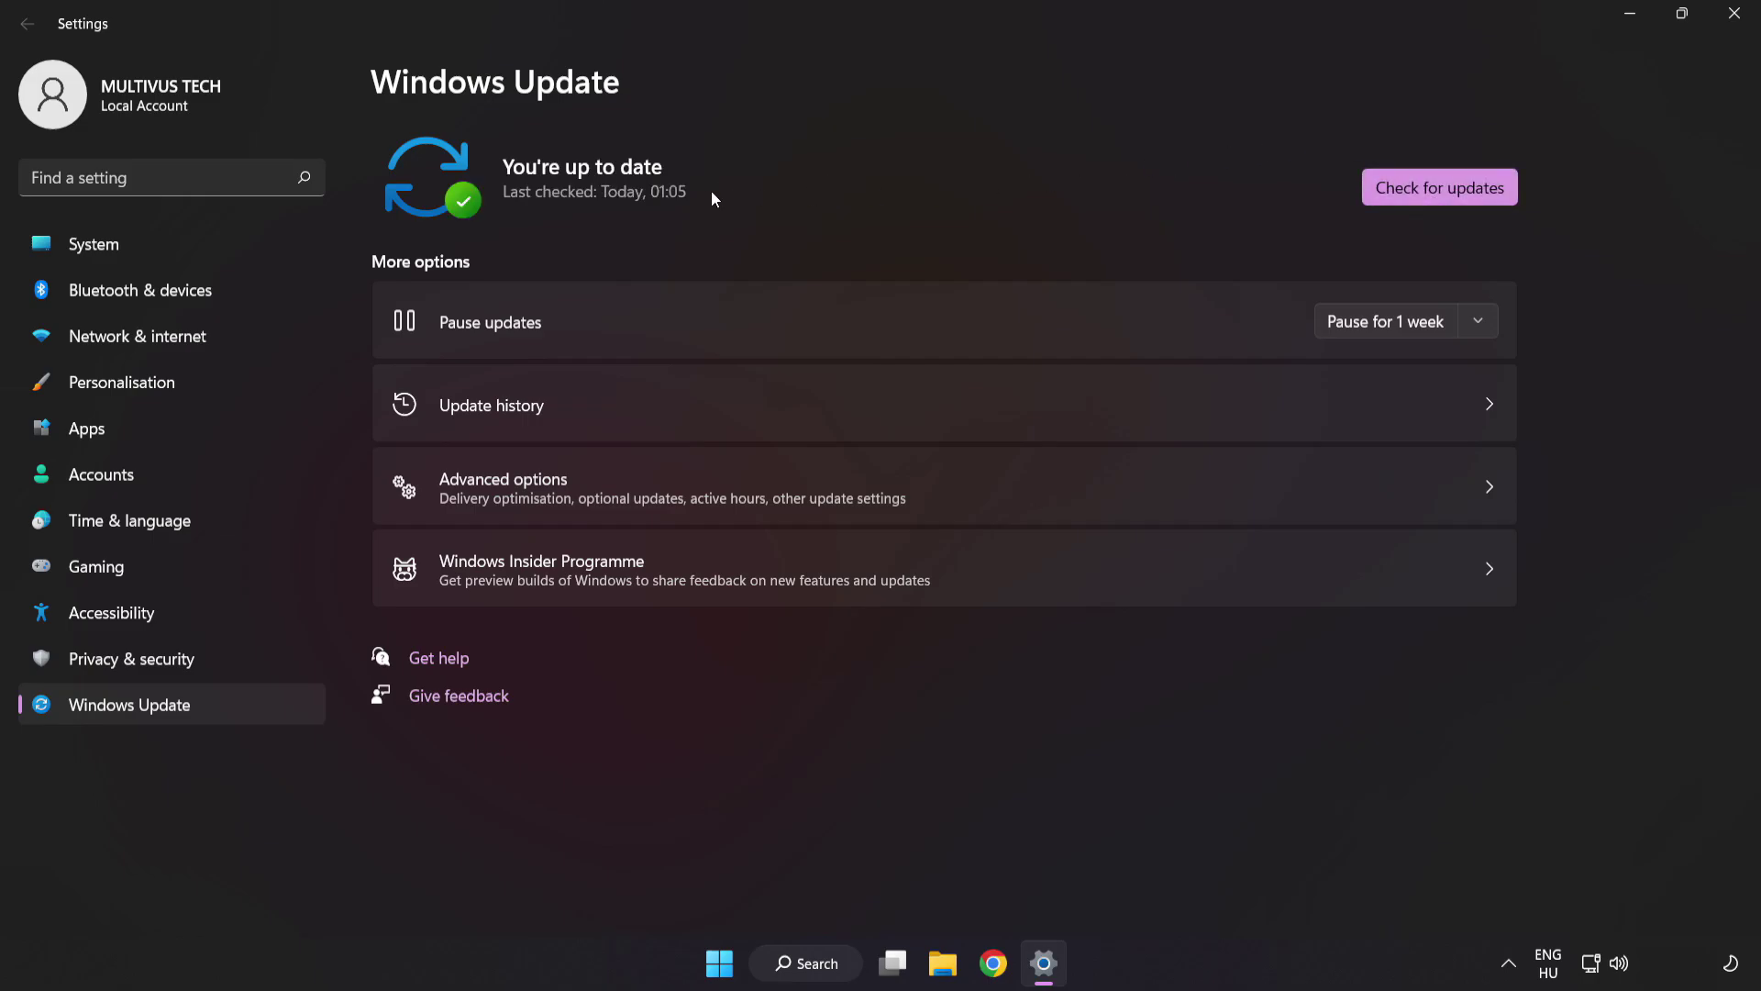
left_click(1732, 26)
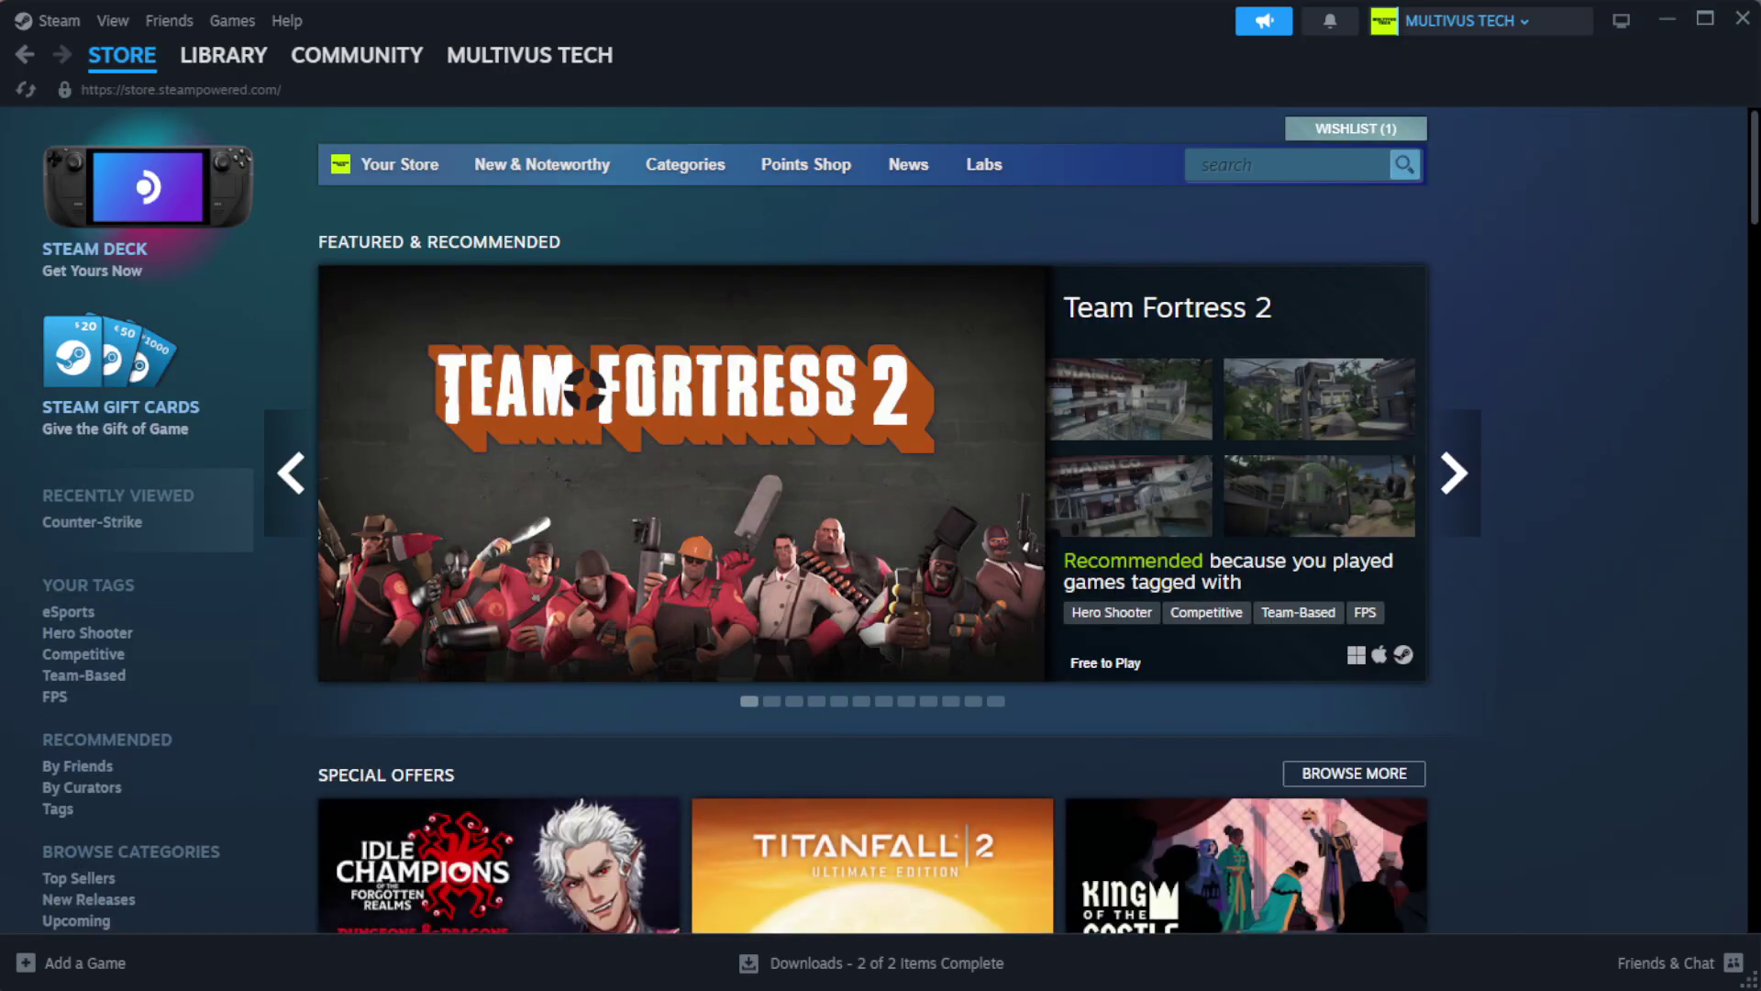
- Go to the Steam Library home and bring up options for YOUR NOT WORKING GAME
mouse_move(224, 70)
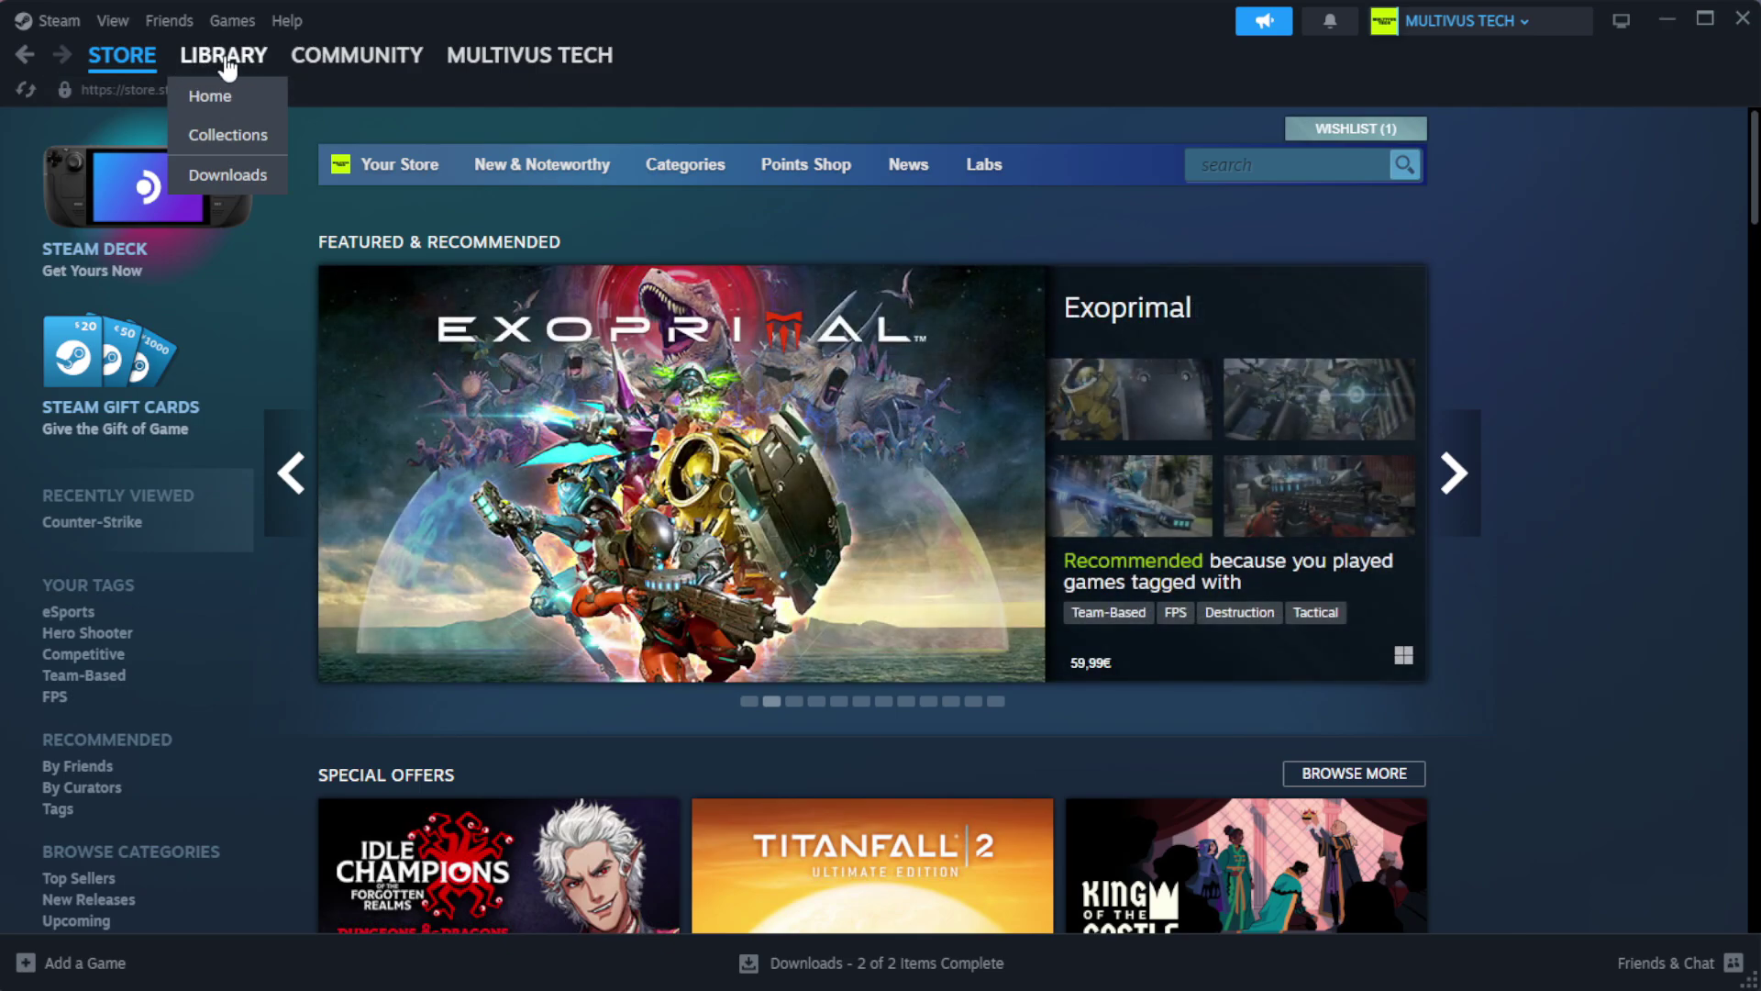
left_click(256, 99)
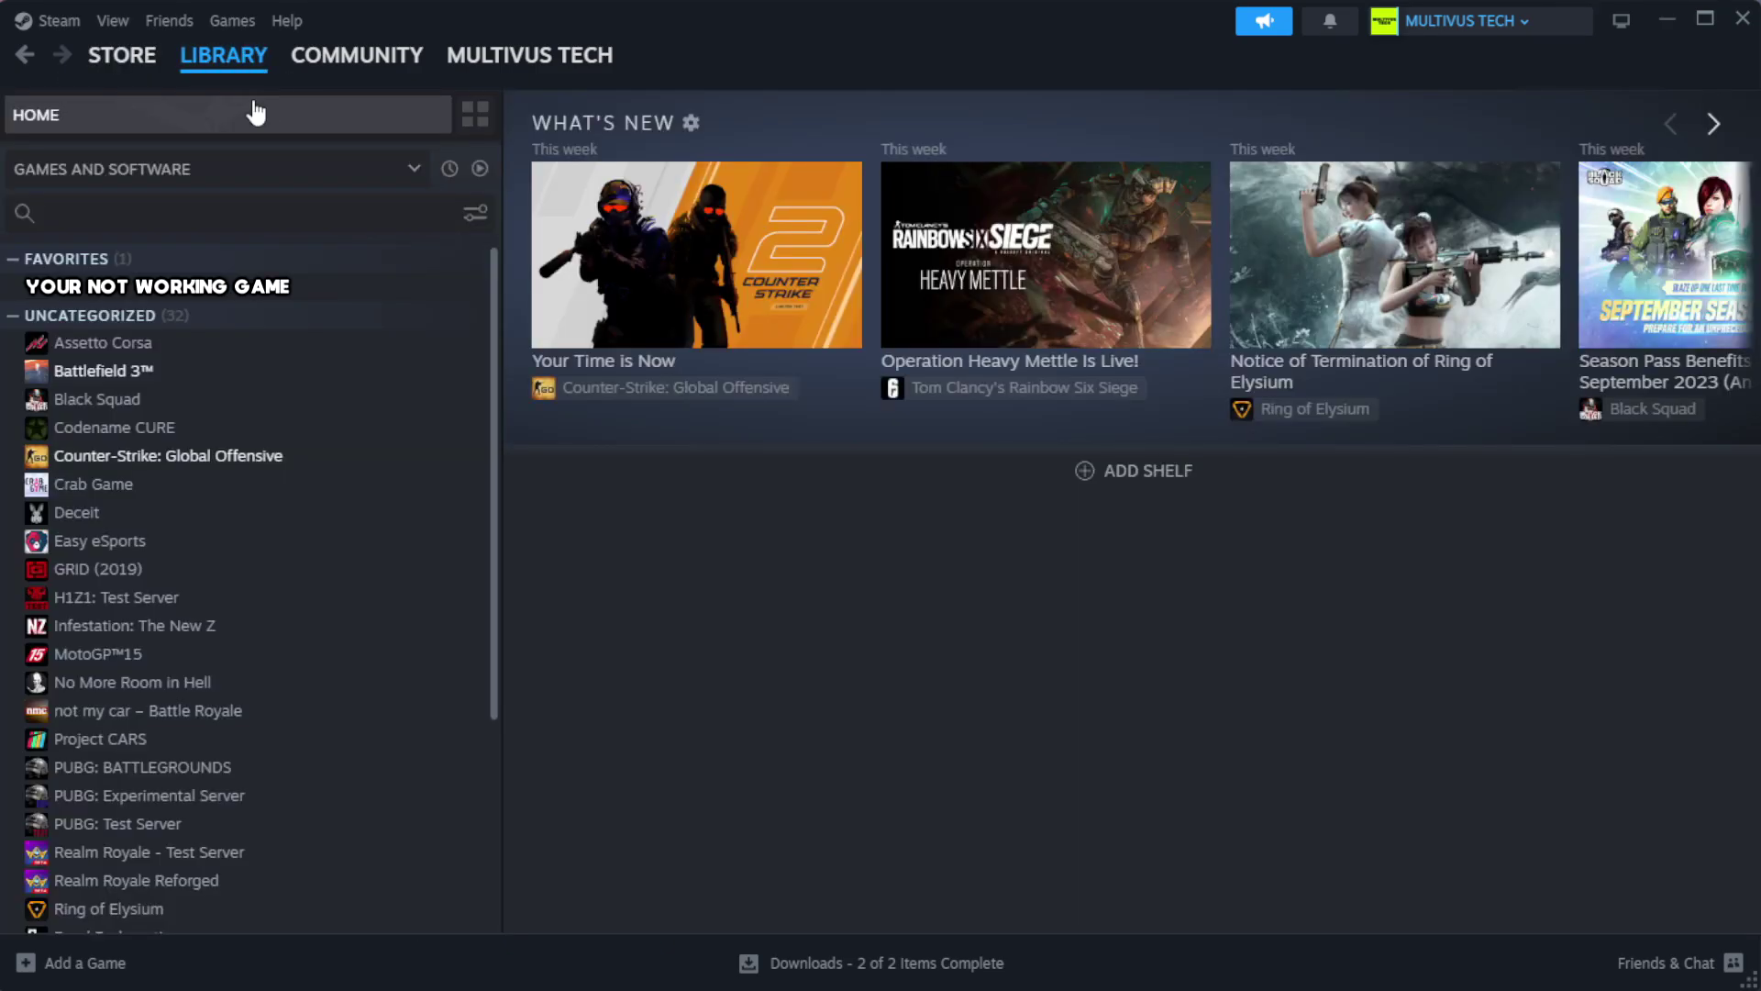
right_click(434, 292)
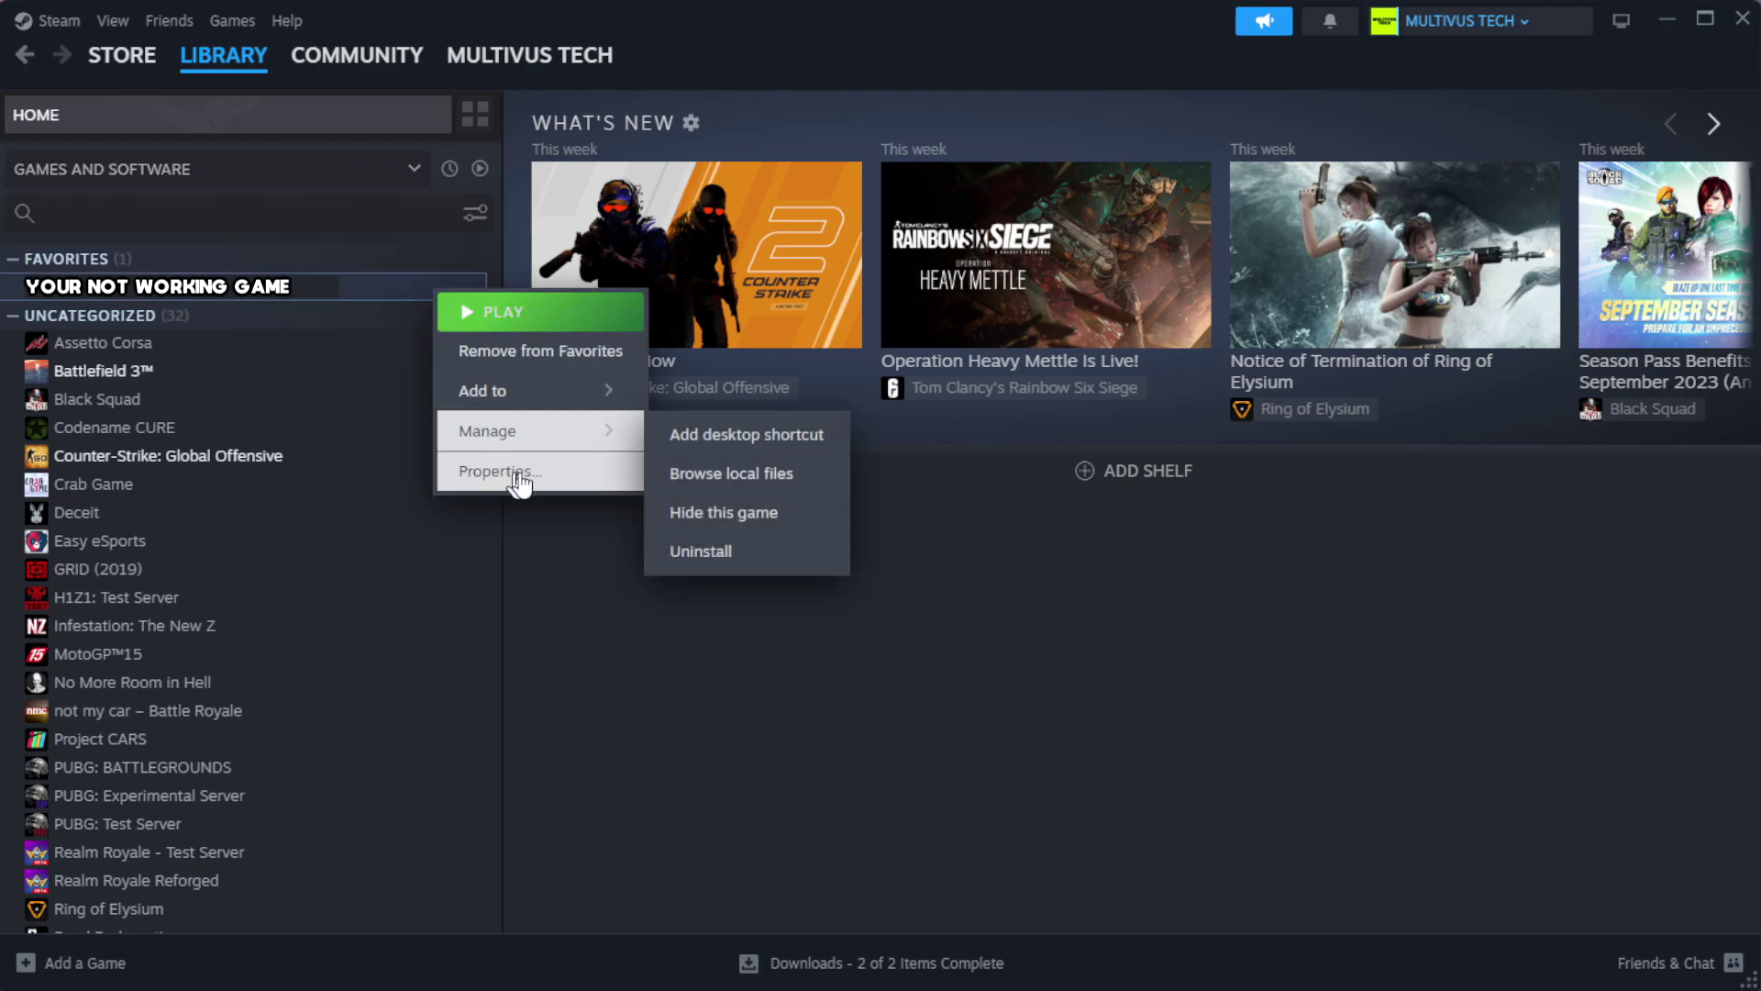
- Verify the game's files from its Installed Files properties, validating all 1039 files
left_click(554, 482)
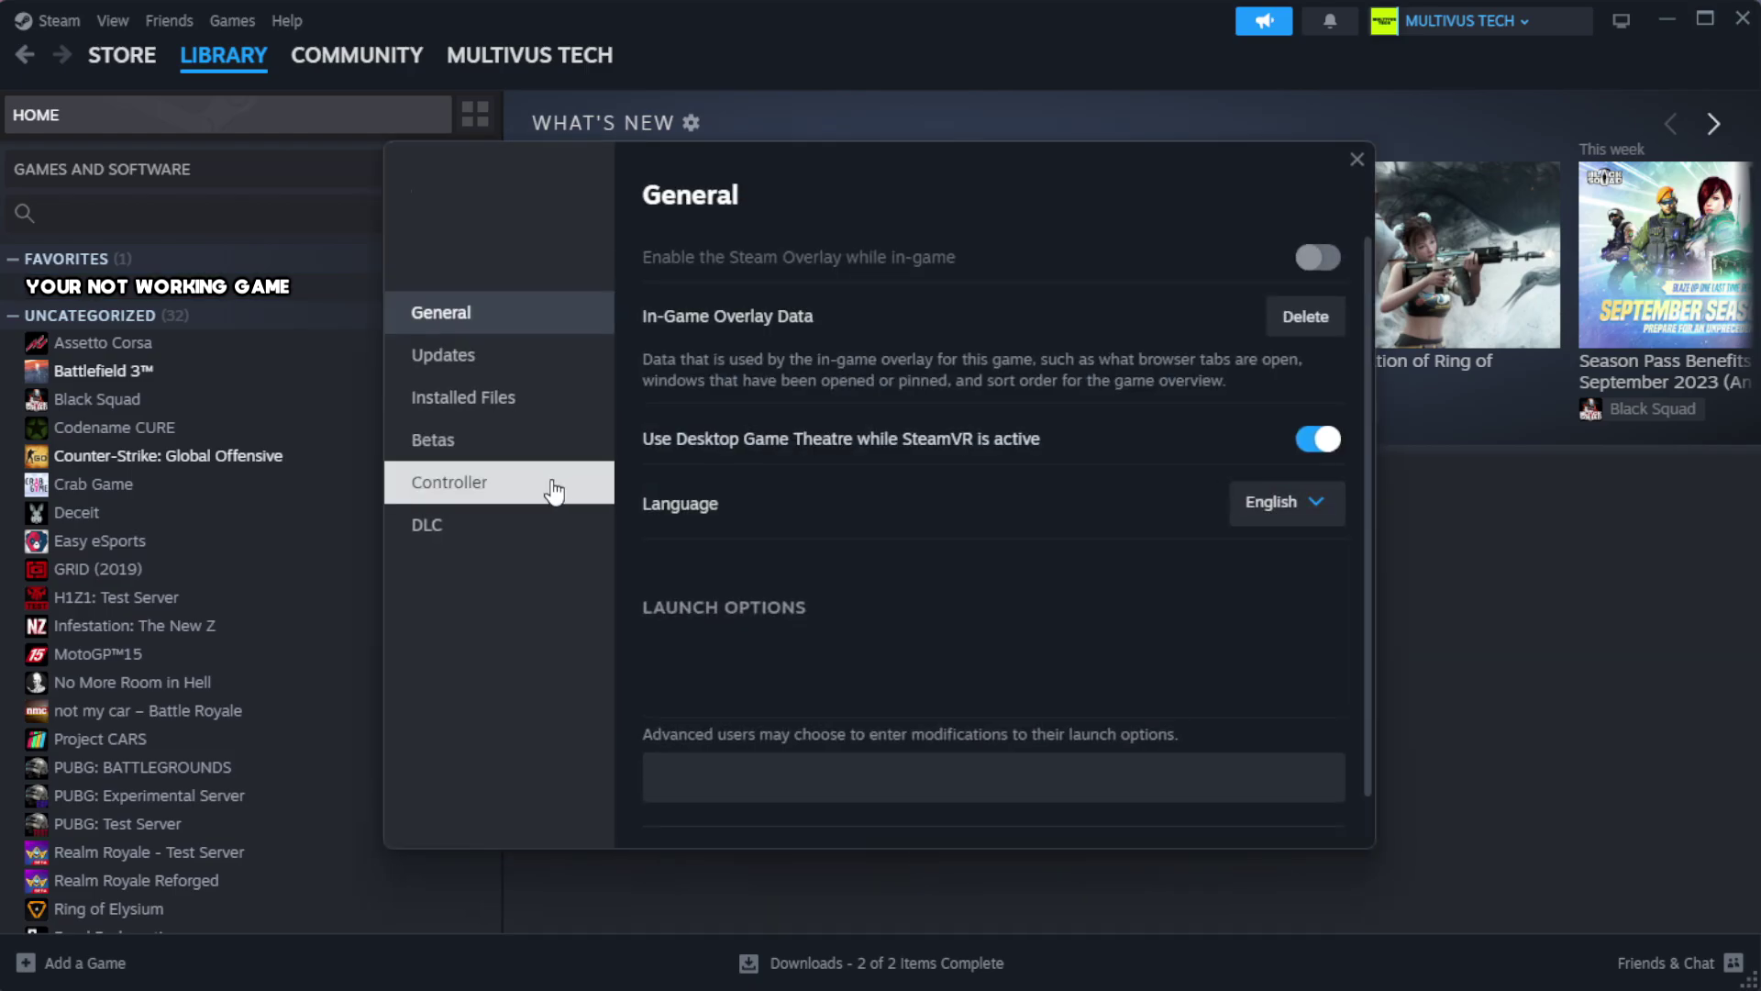
left_click(578, 418)
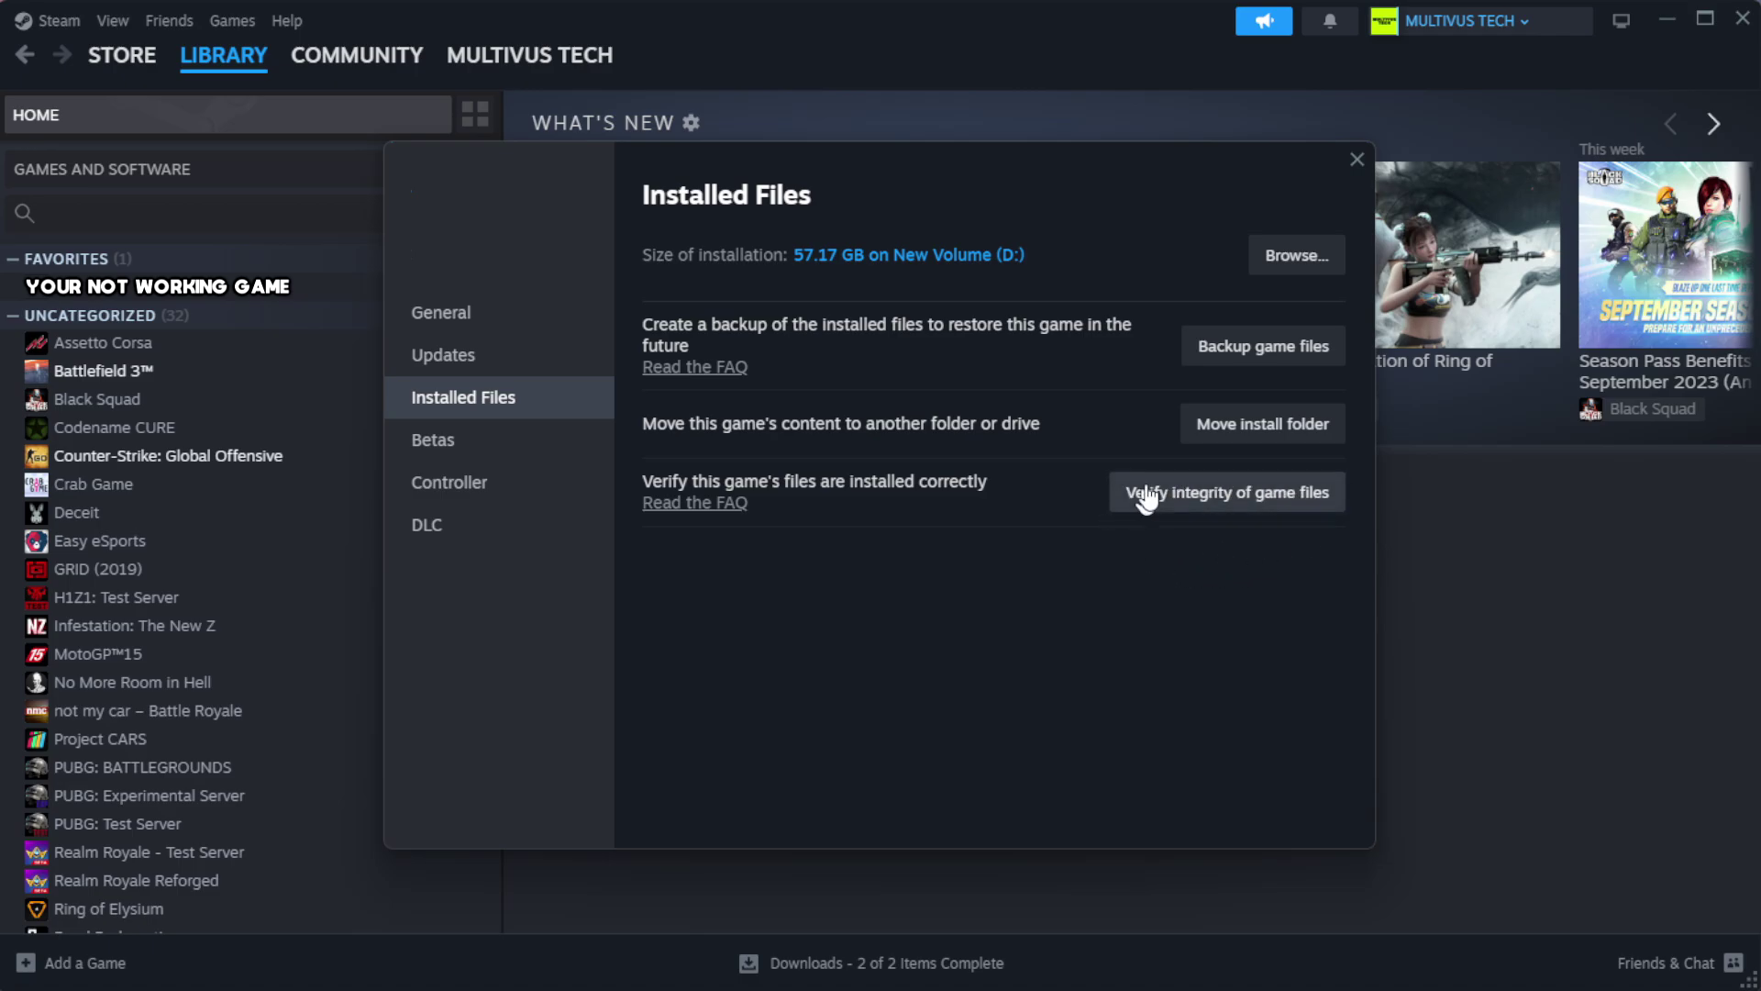
left_click(1237, 504)
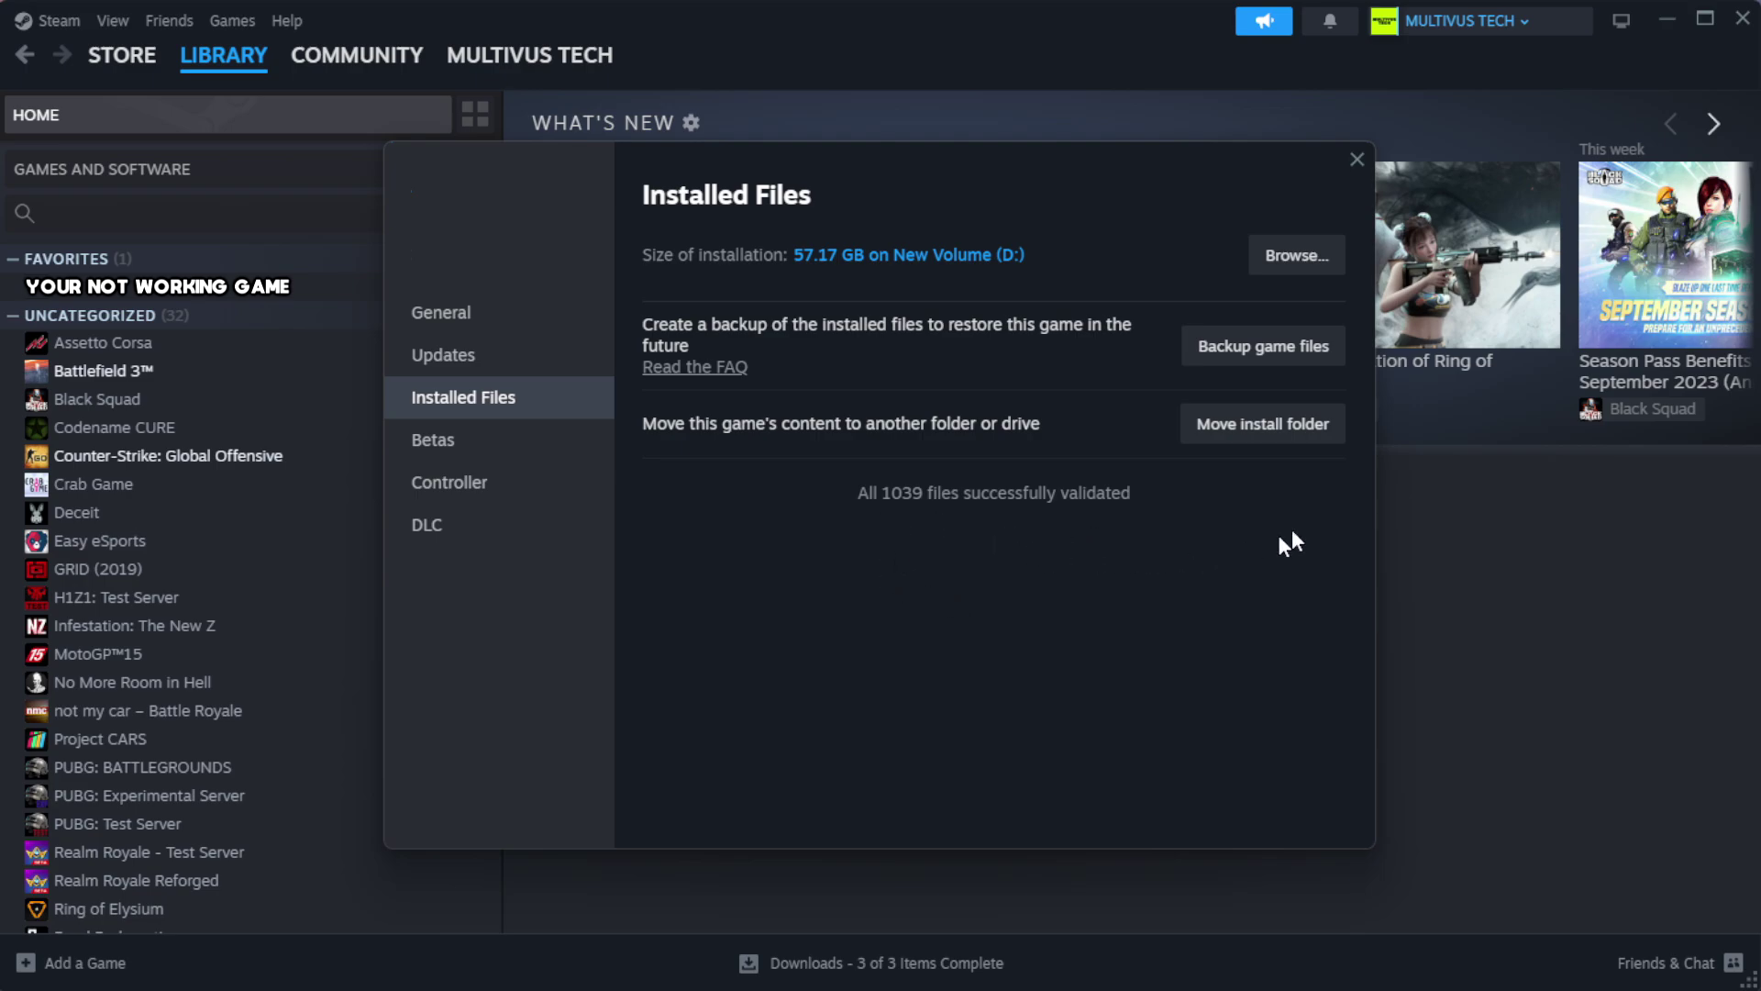
- Open the game's install folder and the Properties of the YOUR NOT WORKING GAME shortcut
left_click(1294, 257)
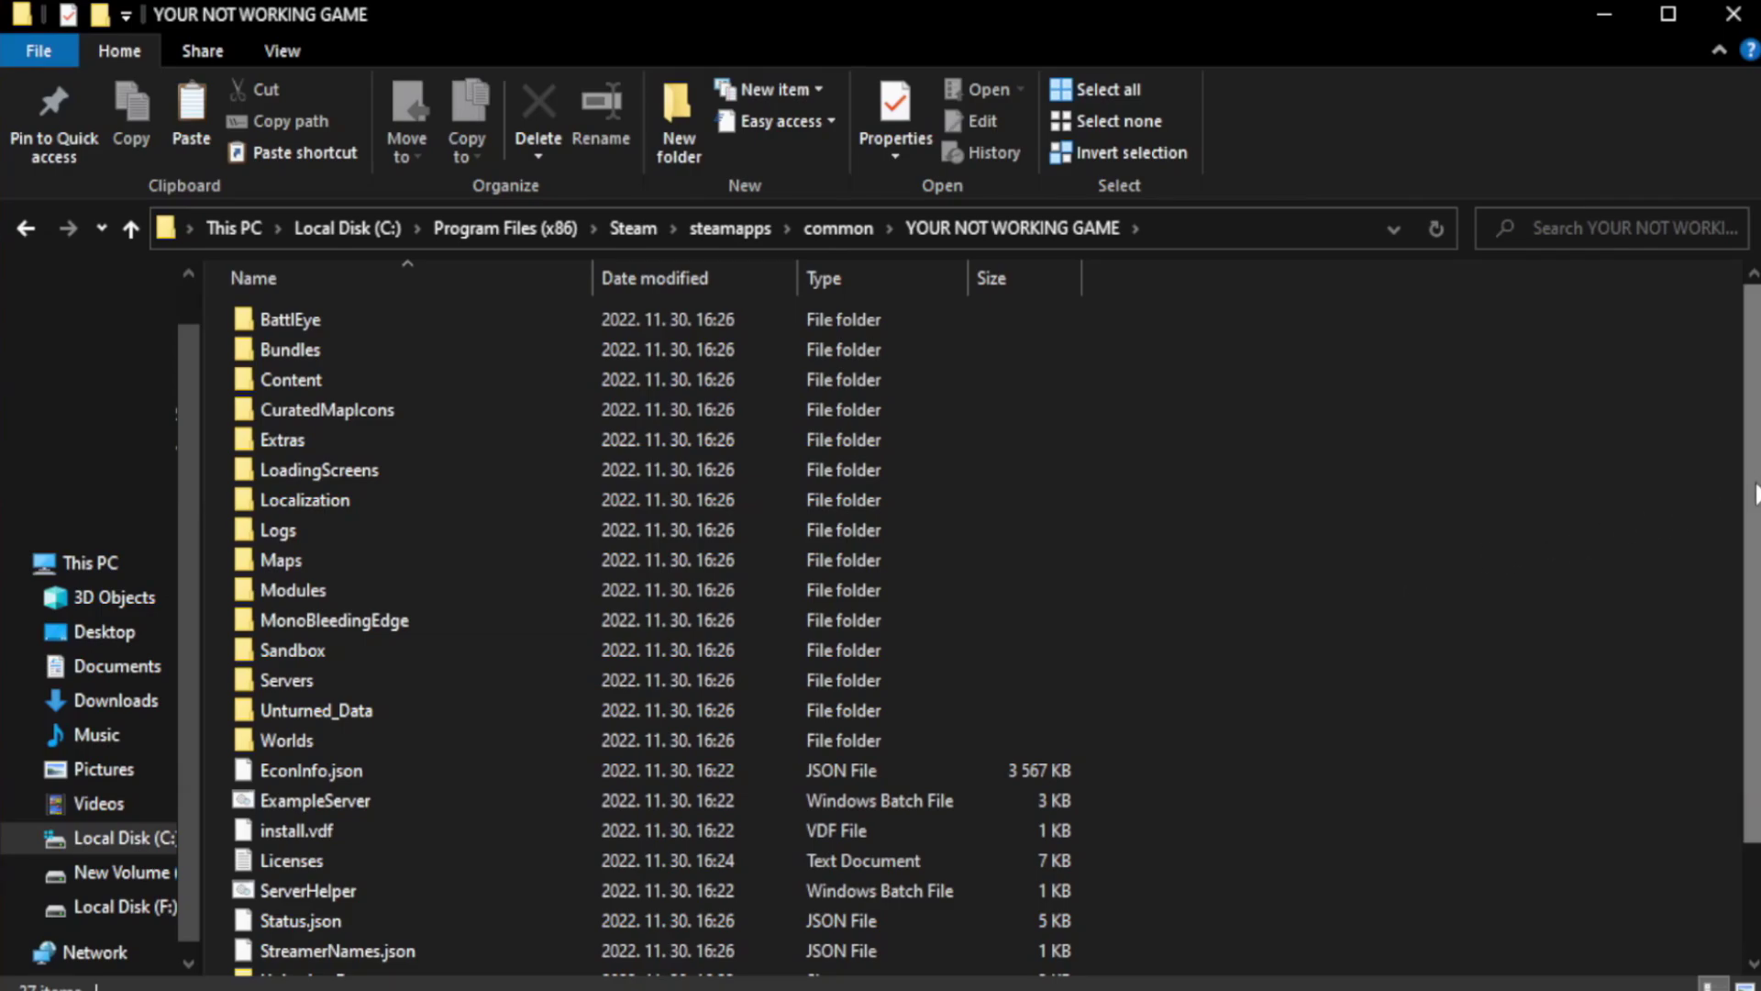
left_click_drag(1752, 548, 1756, 656)
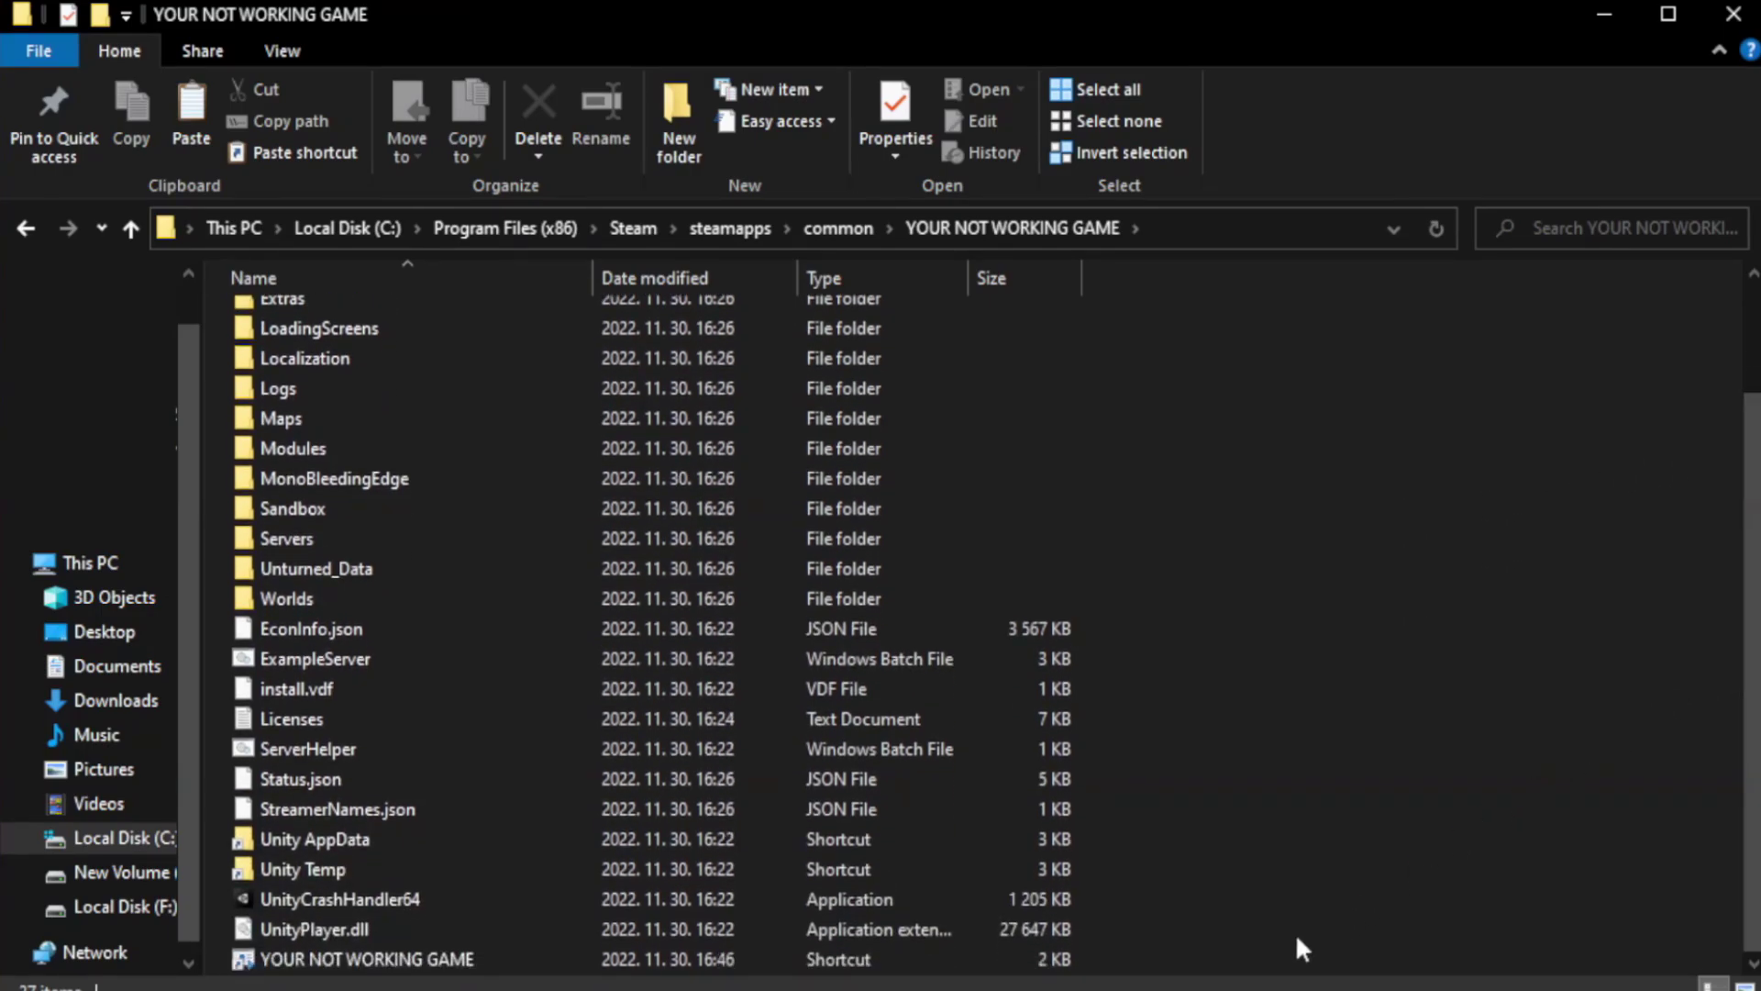
left_click(528, 961)
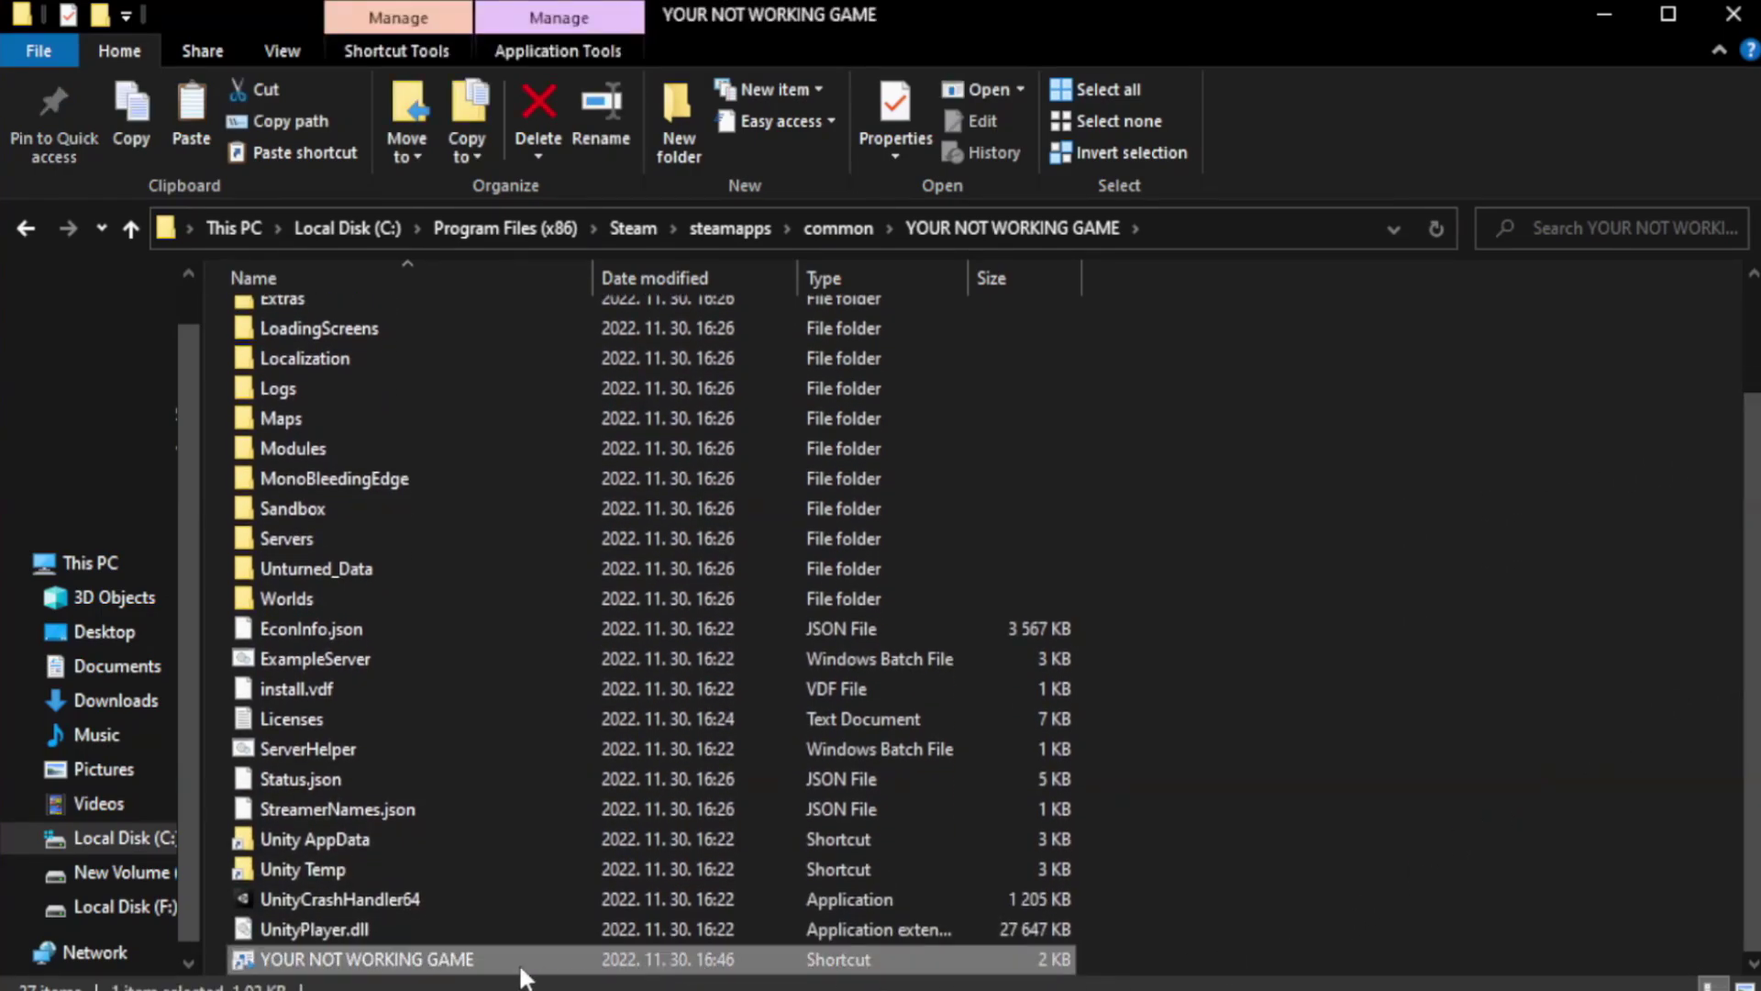
right_click(590, 959)
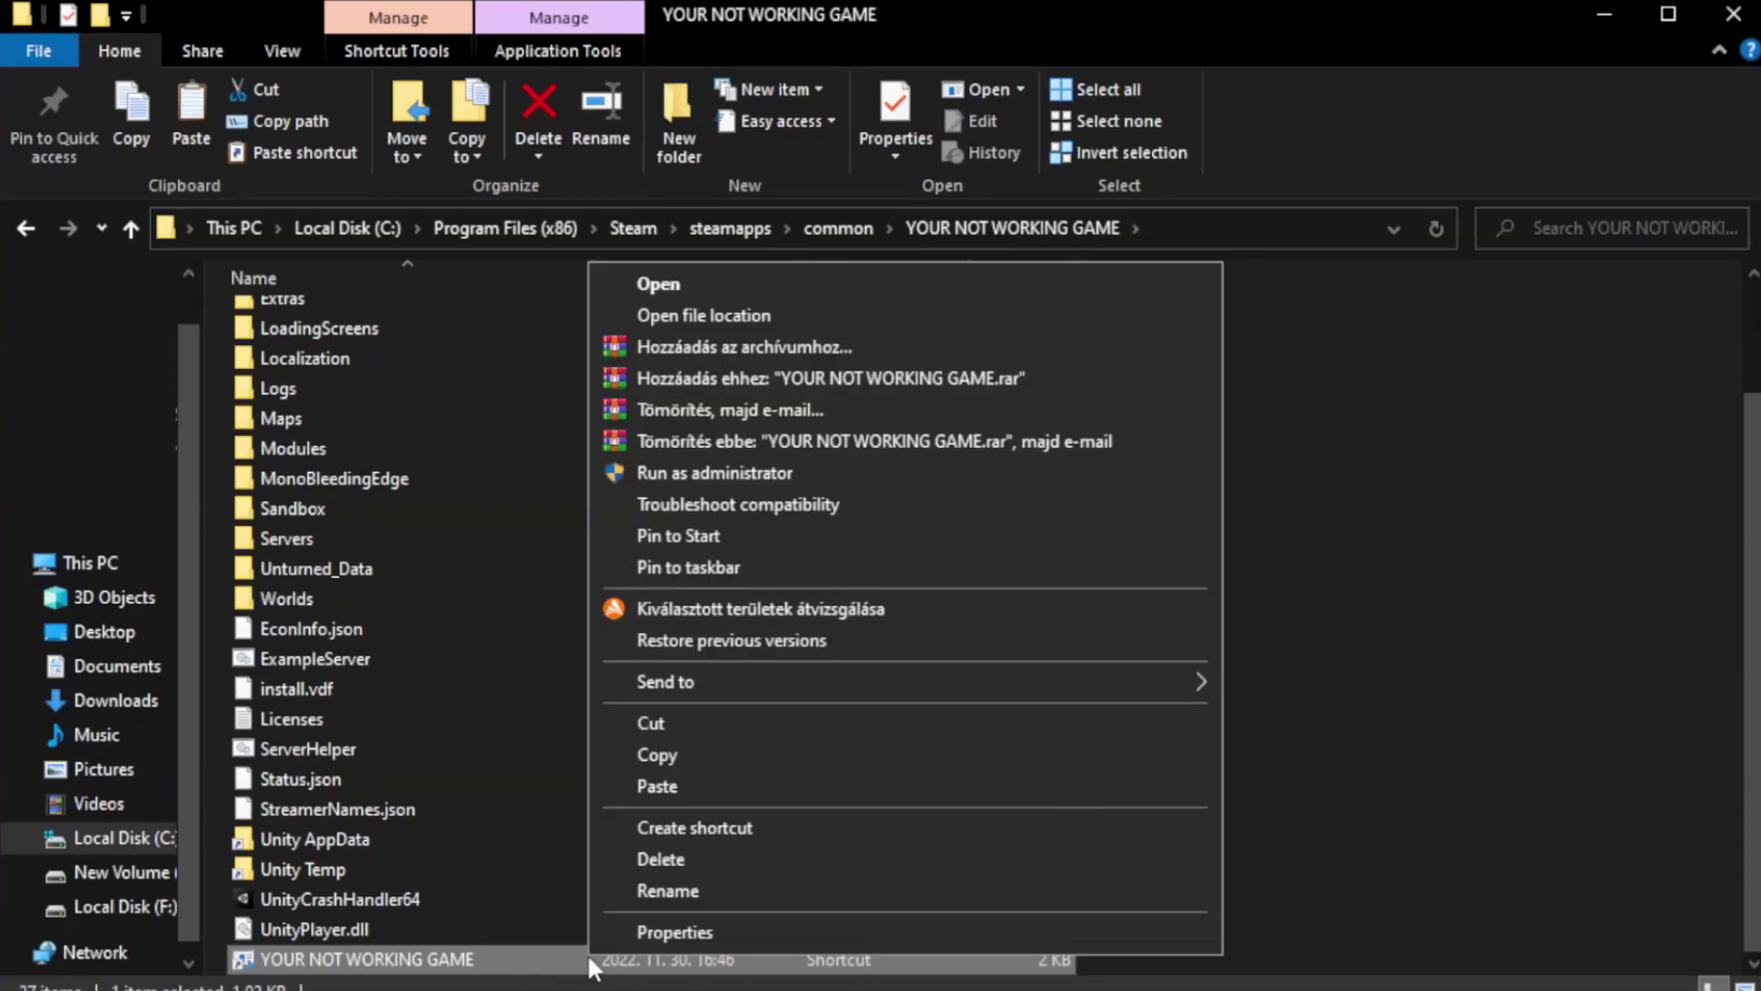
left_click(897, 927)
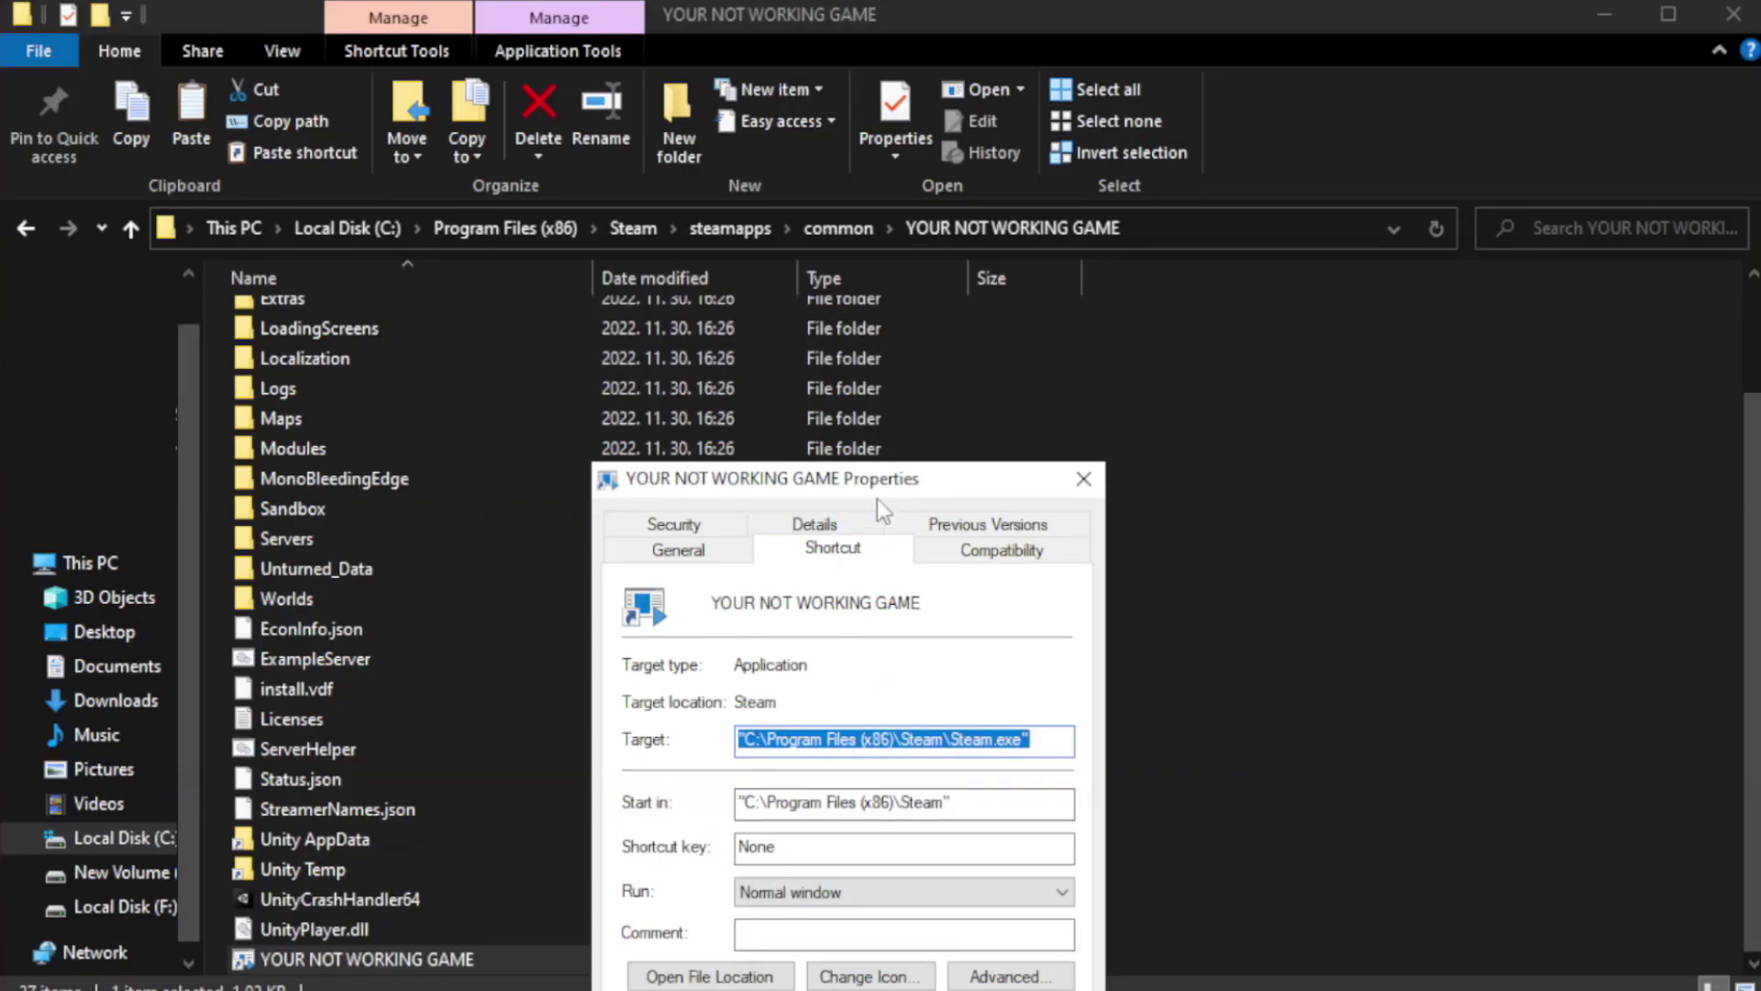
left_click_drag(877, 499, 884, 179)
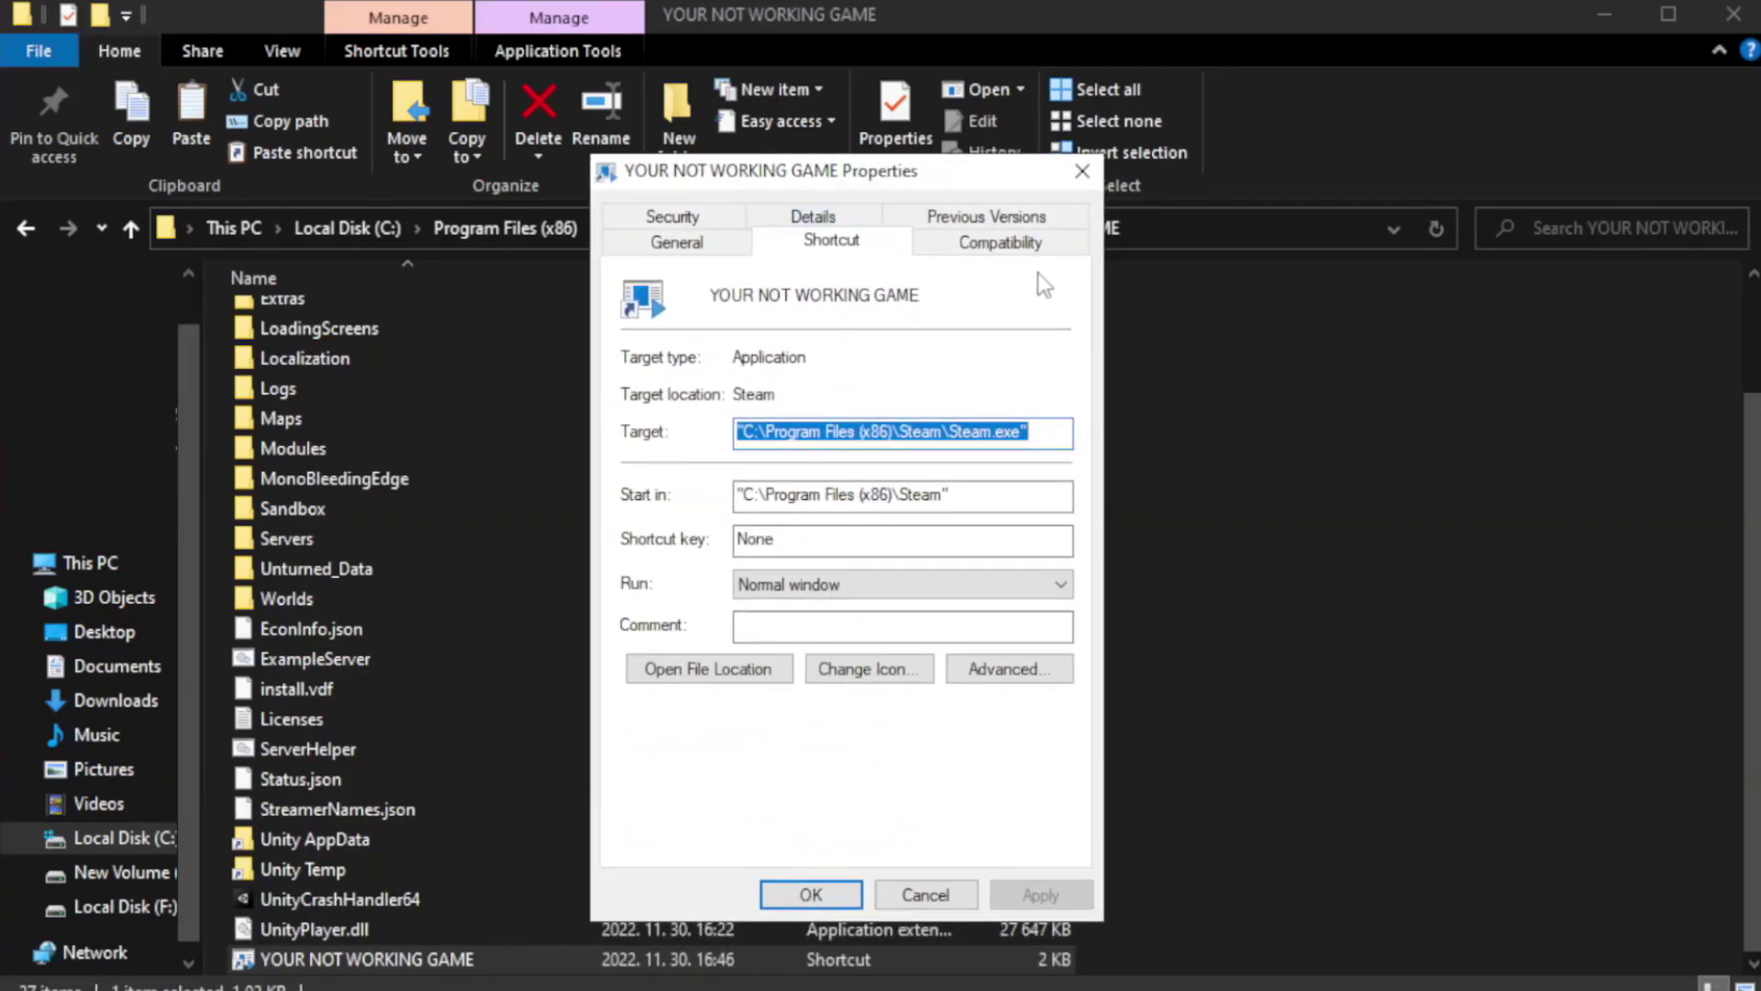
- Make the shortcut run in Windows 8 compatibility mode, fullscreen optimizations off, as administrator
left_click(991, 245)
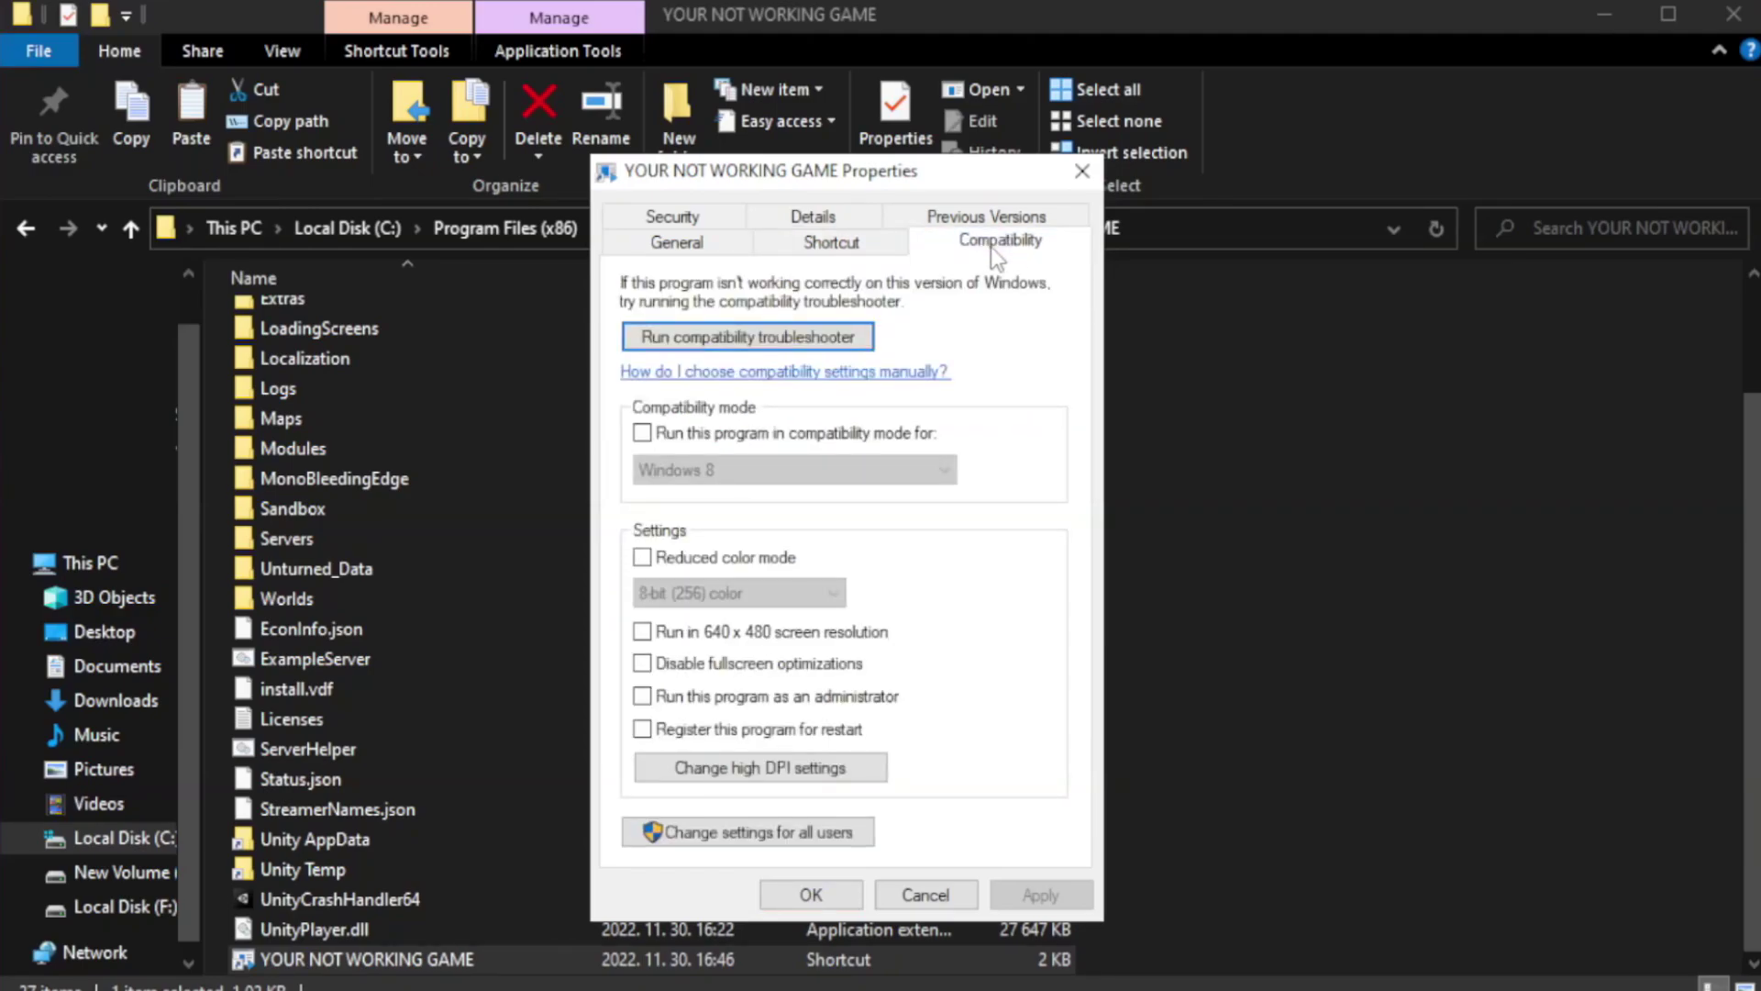
left_click(705, 443)
left_click(793, 472)
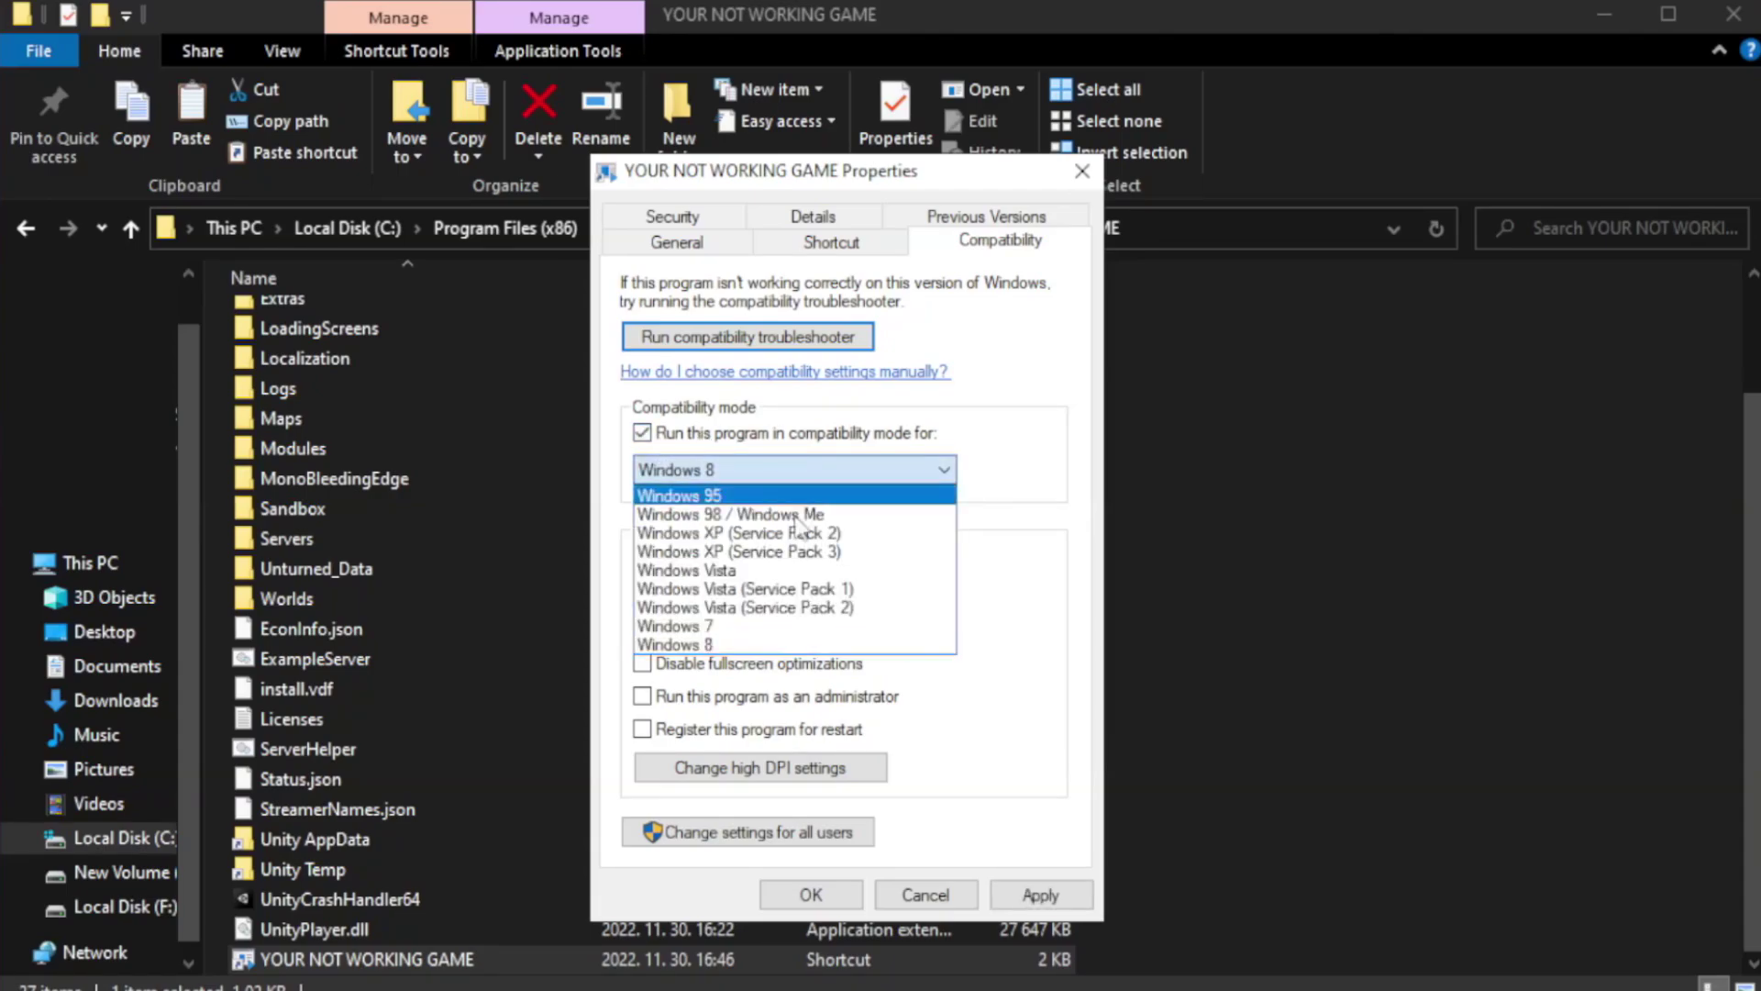
left_click(749, 646)
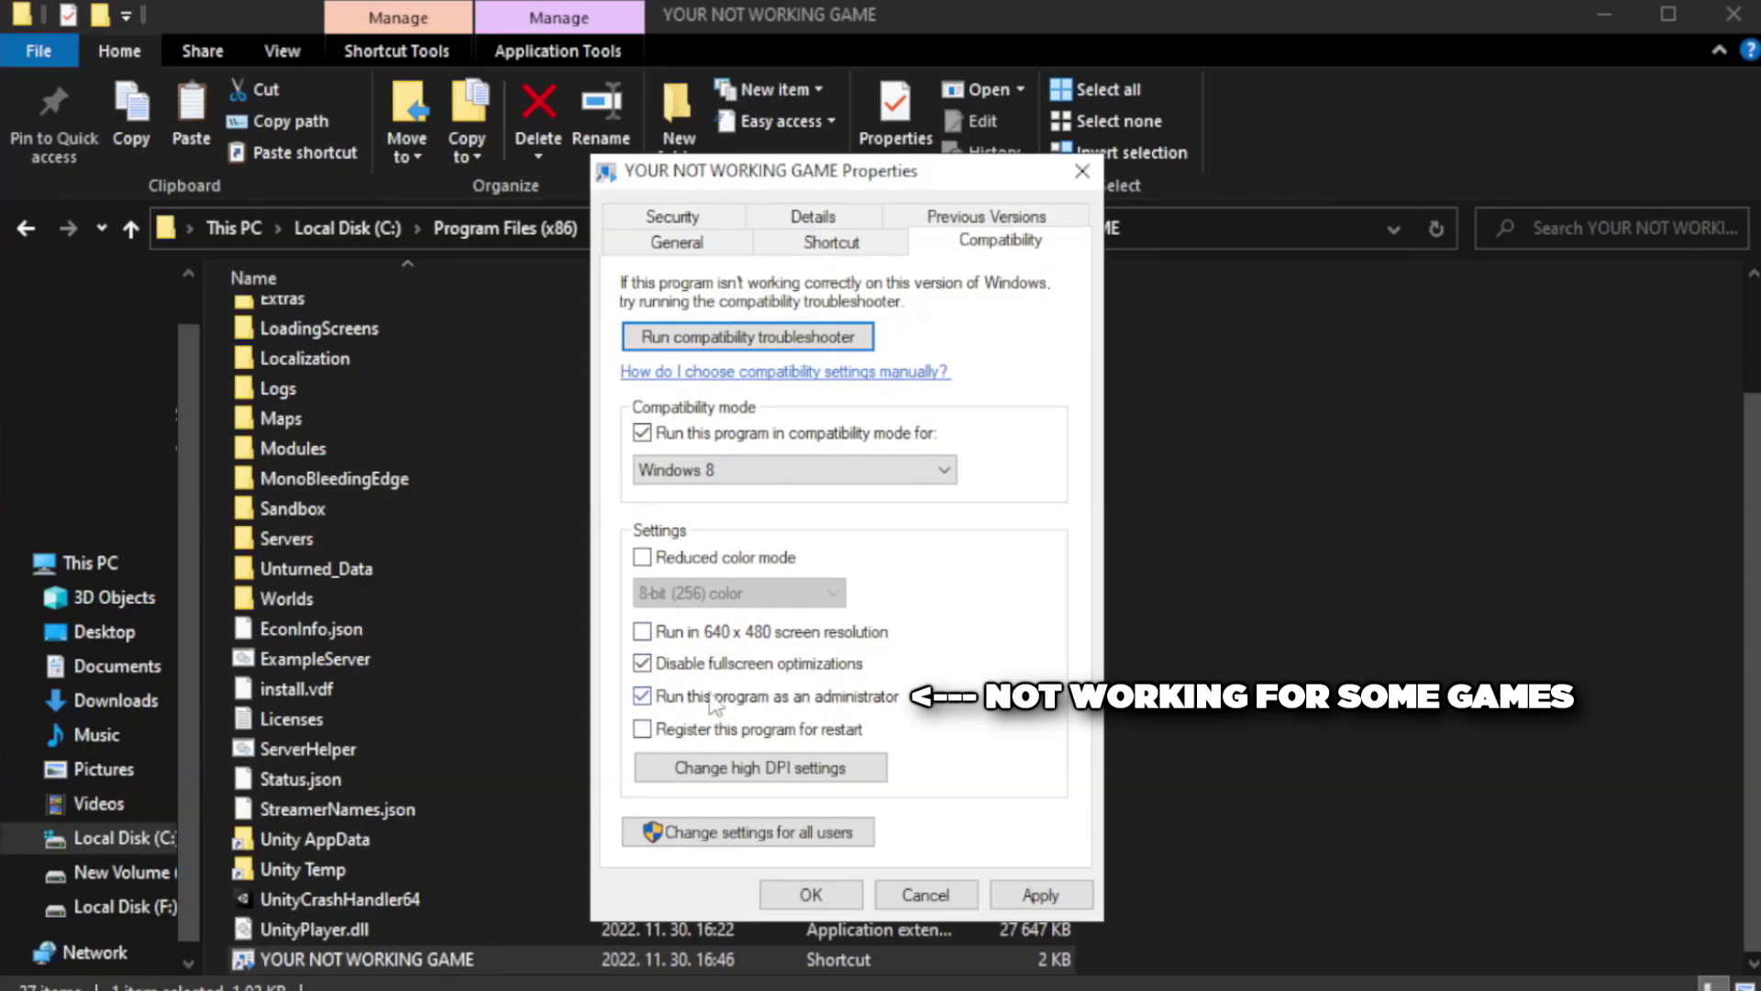
left_click(1044, 896)
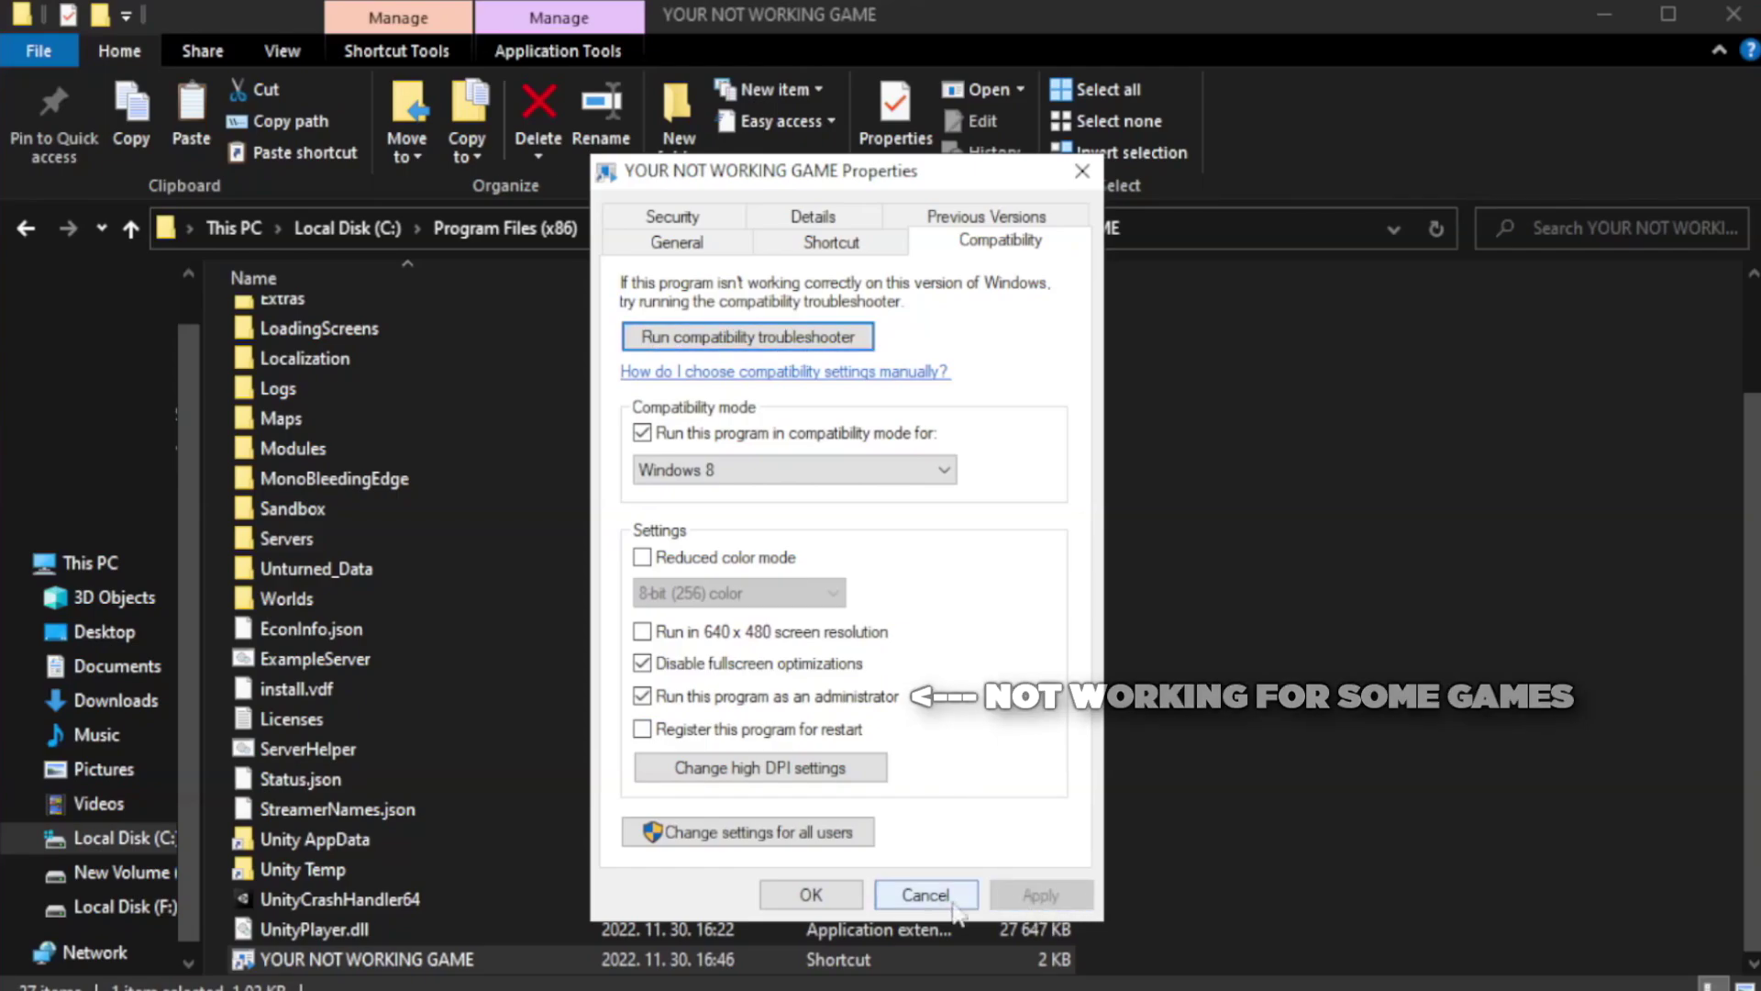
left_click(810, 896)
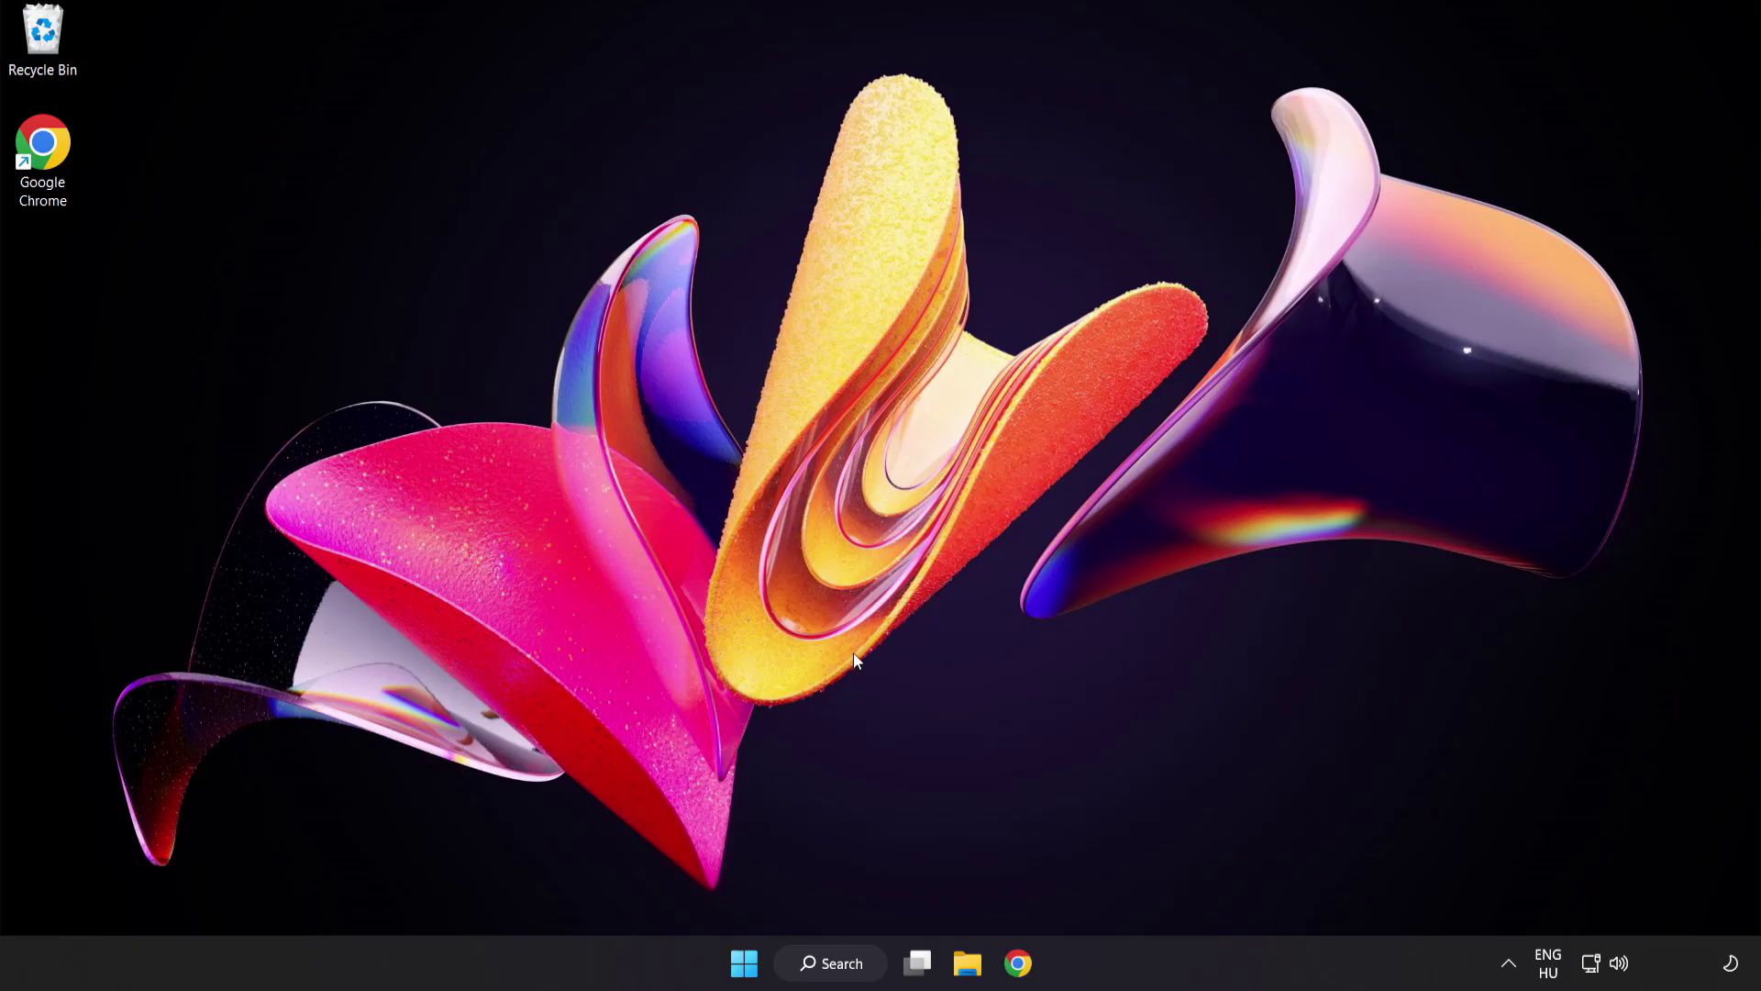
- Open Task Manager's list of startup apps
right_click(750, 967)
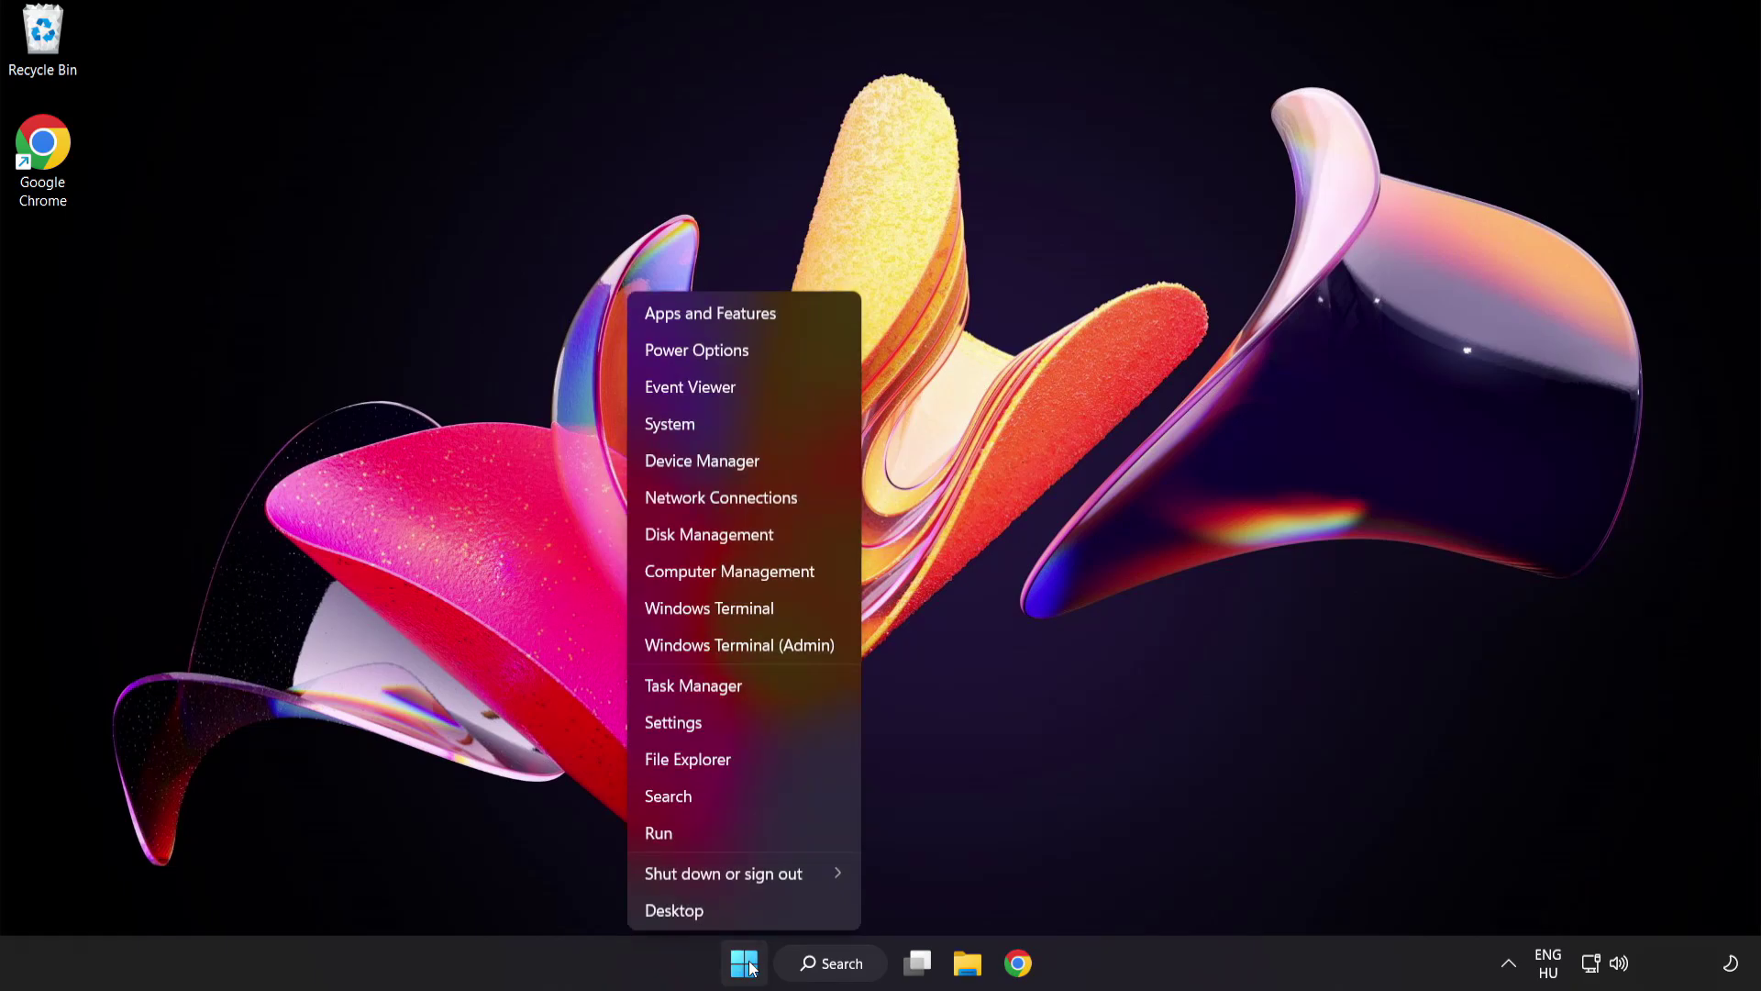
left_click(762, 688)
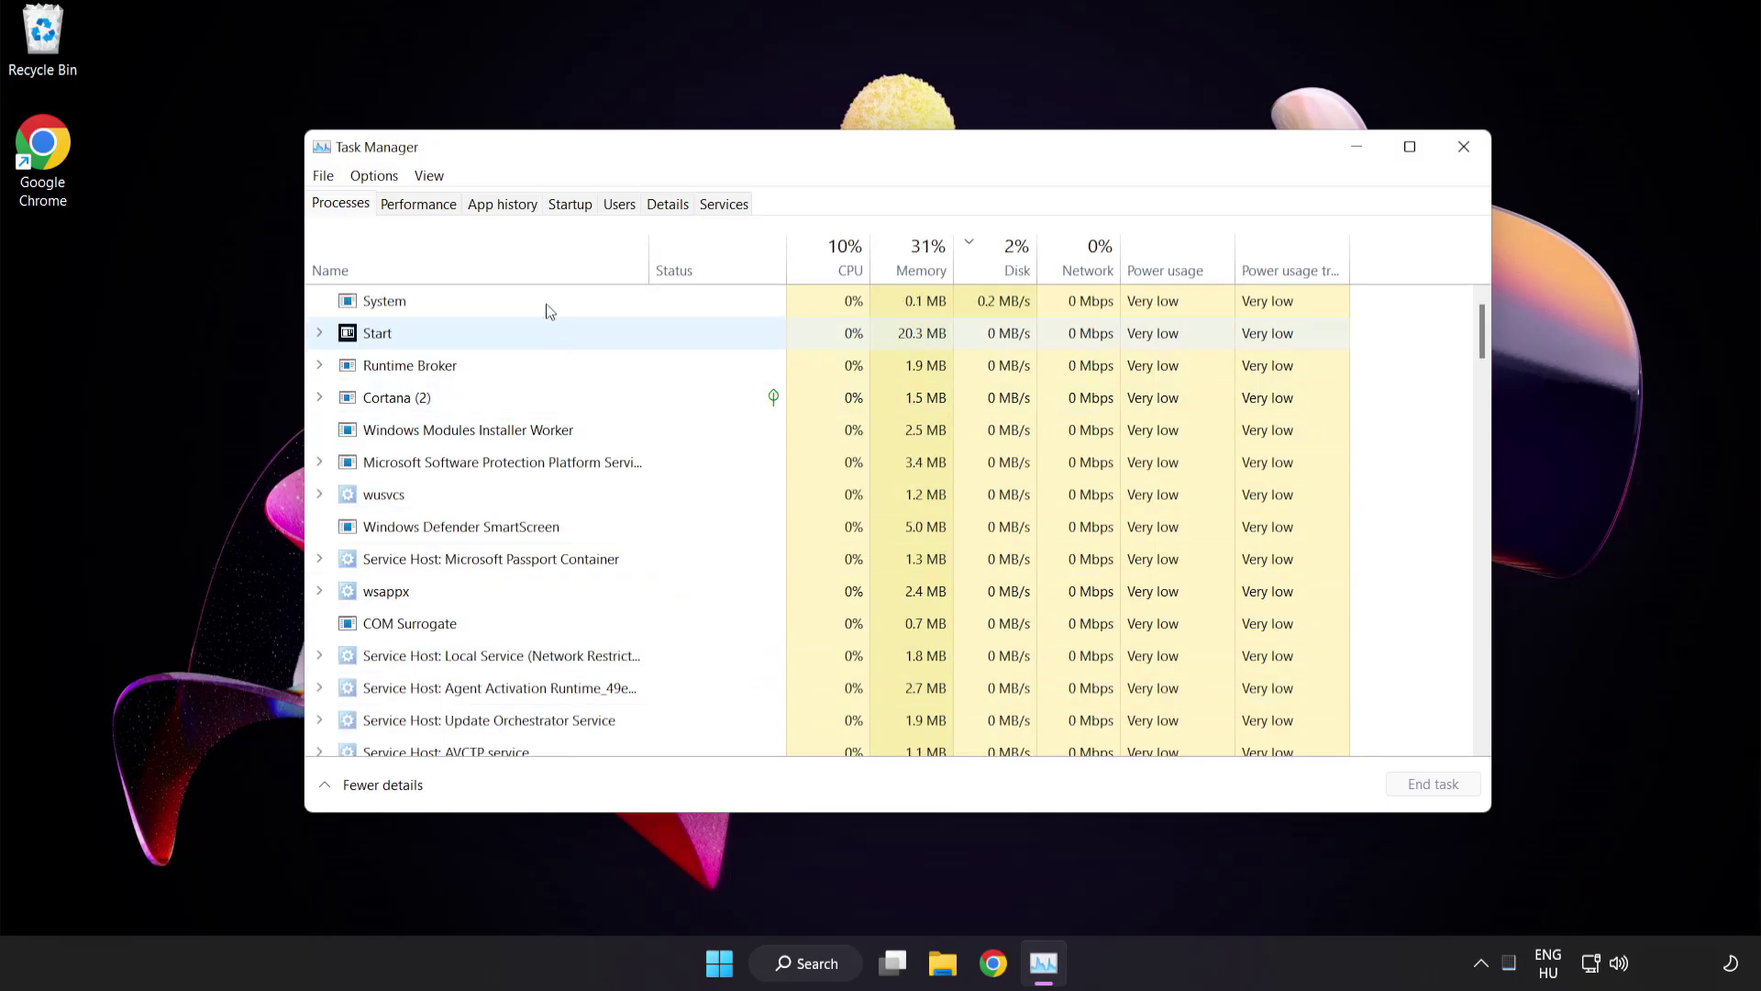
left_click(570, 205)
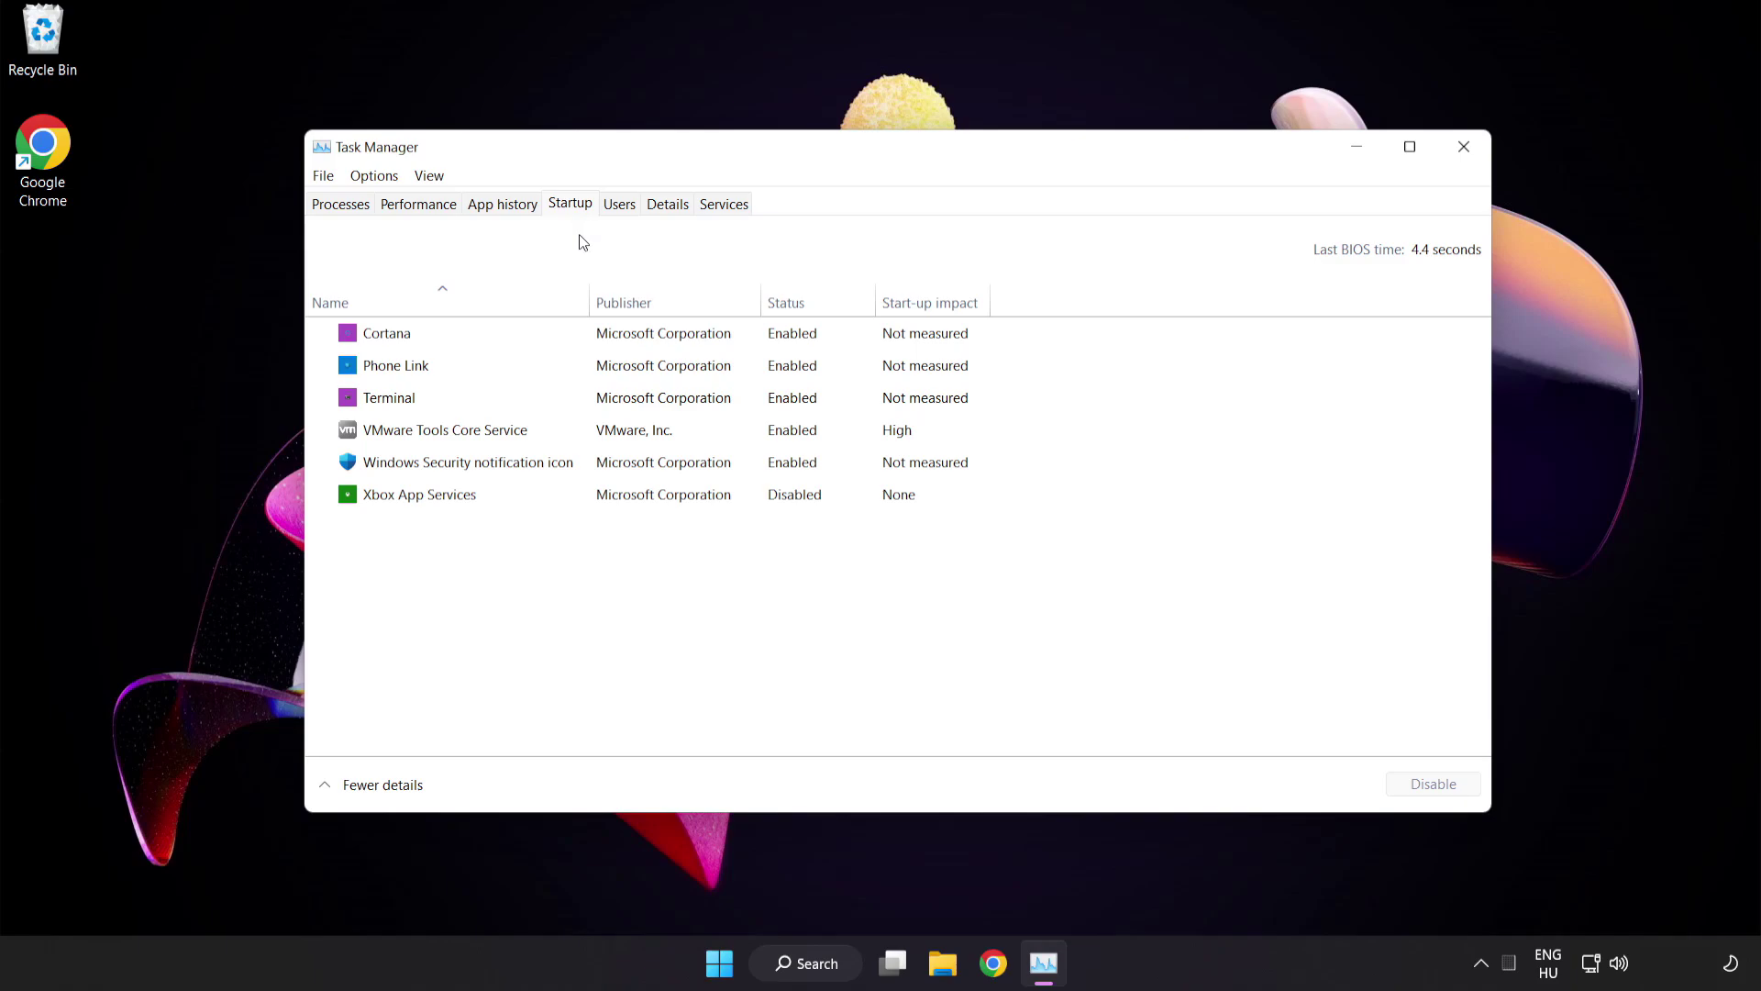
- Disable Cortana, Phone Link, Terminal and Windows Security notification icon at startup
left_click(584, 342)
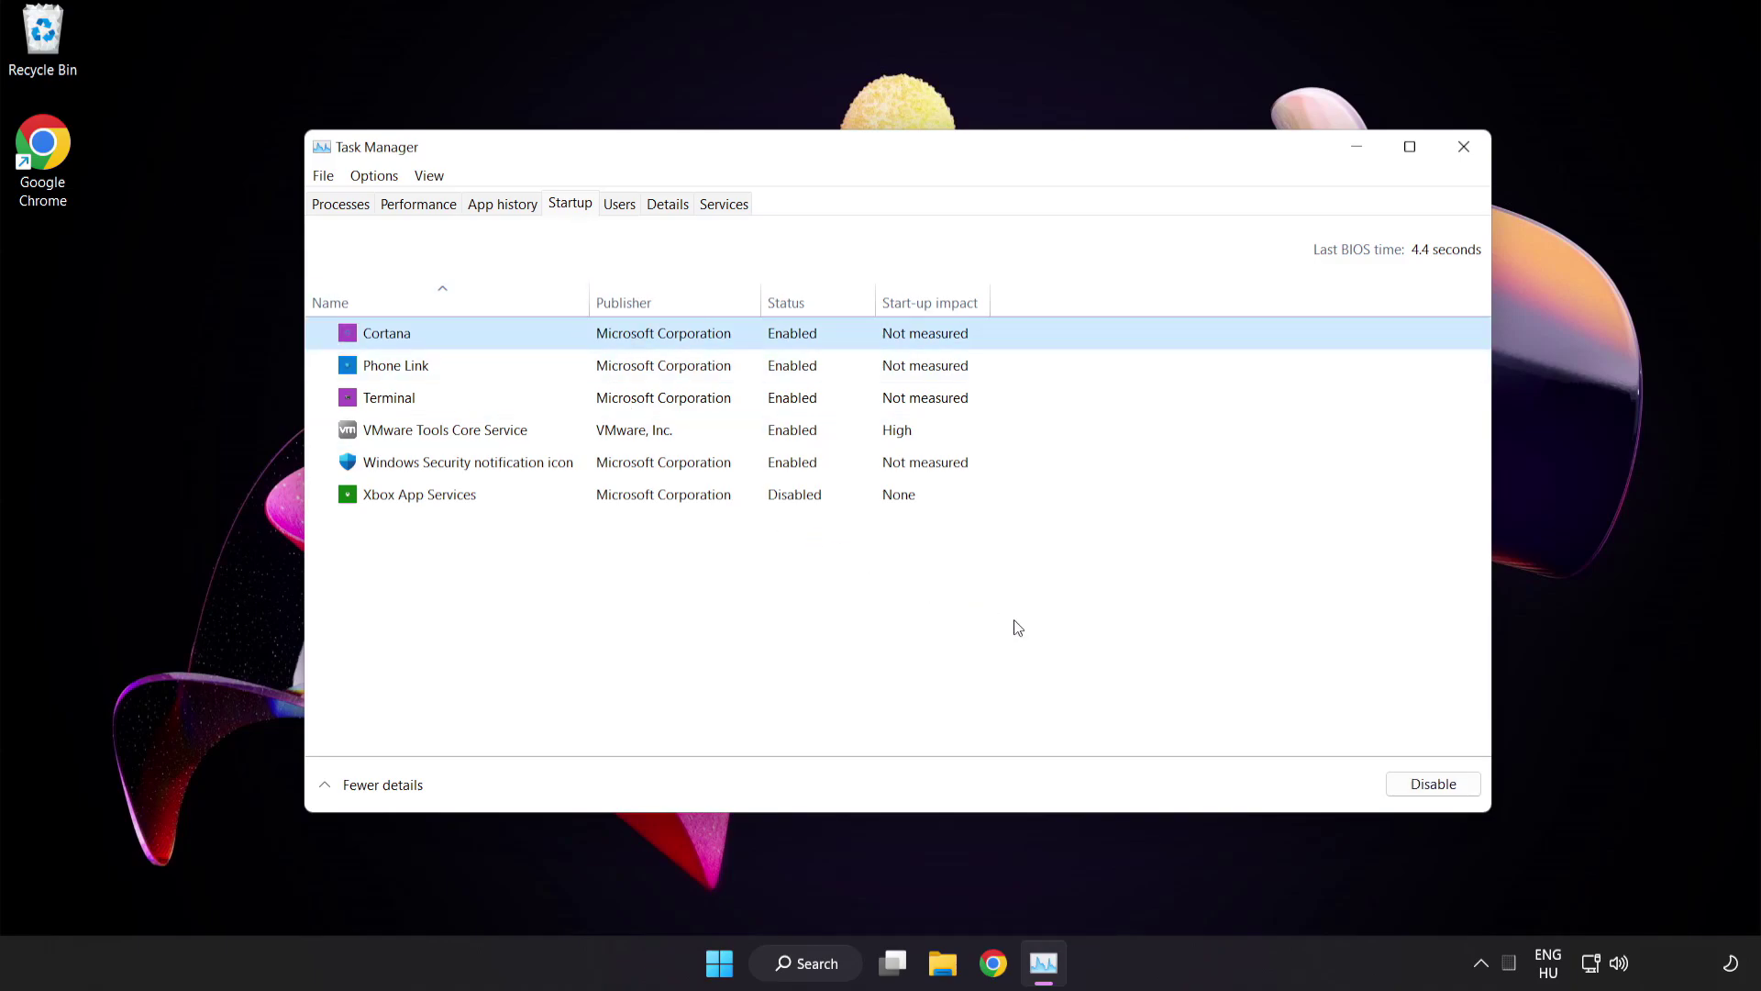
left_click(1436, 786)
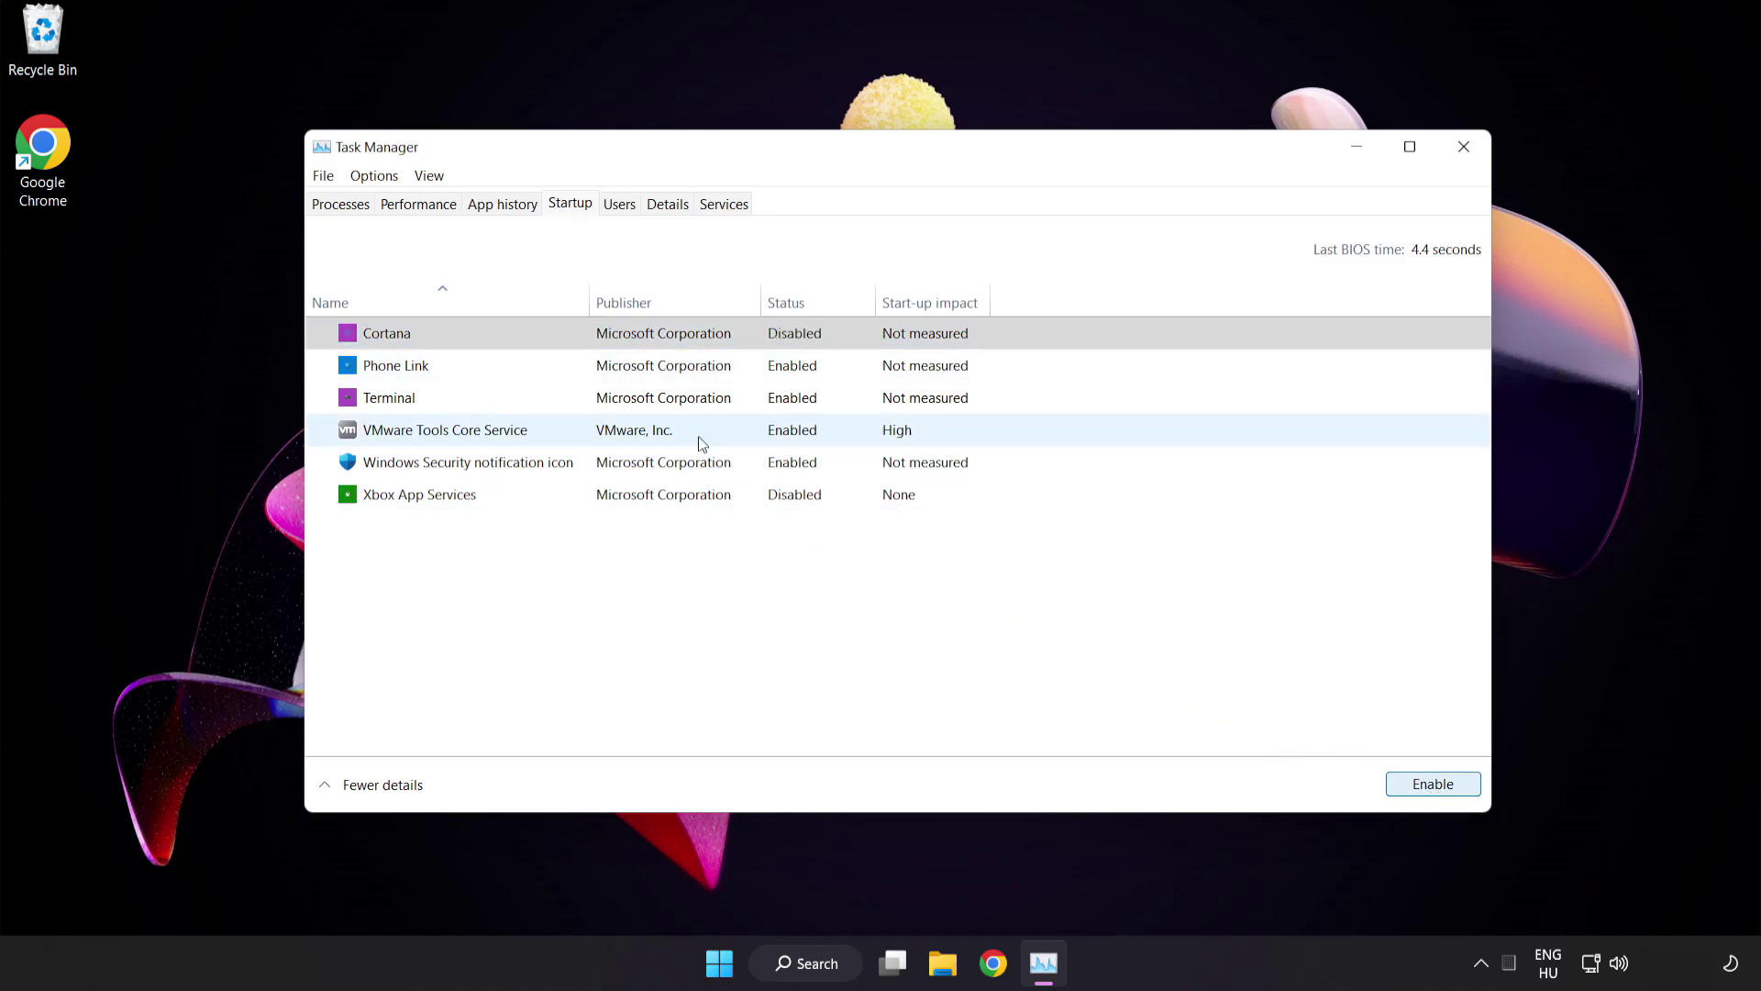
left_click(543, 364)
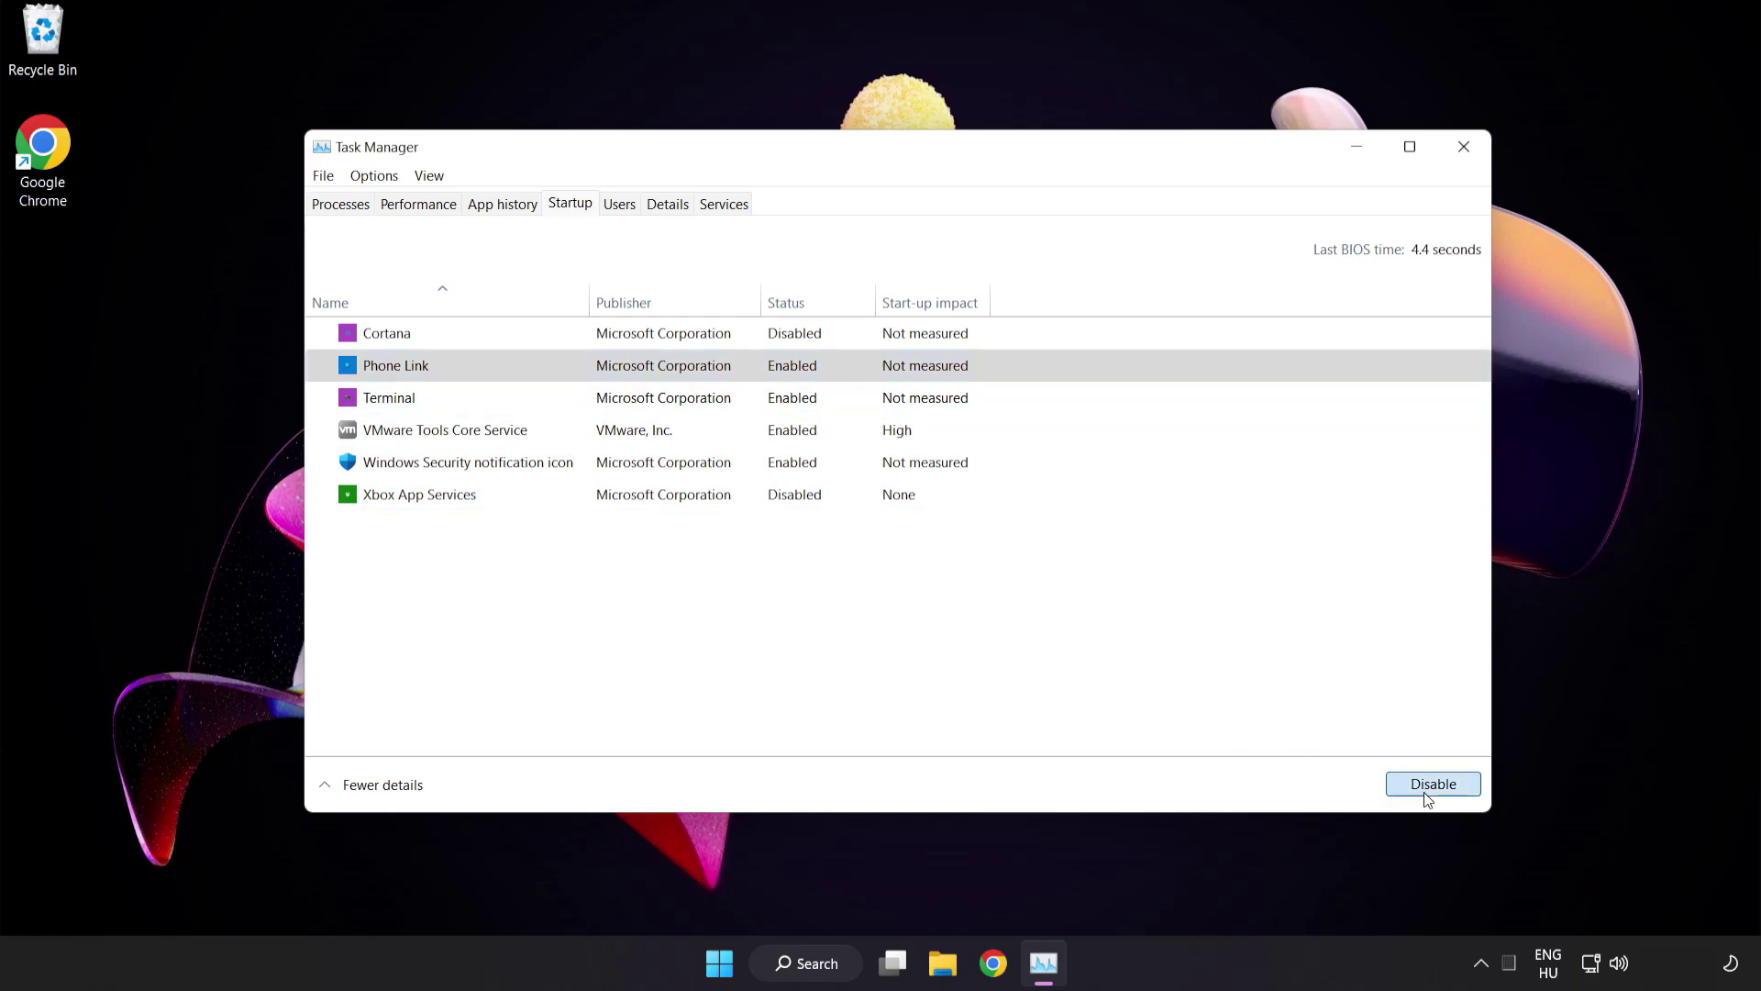
left_click(1427, 787)
left_click(558, 399)
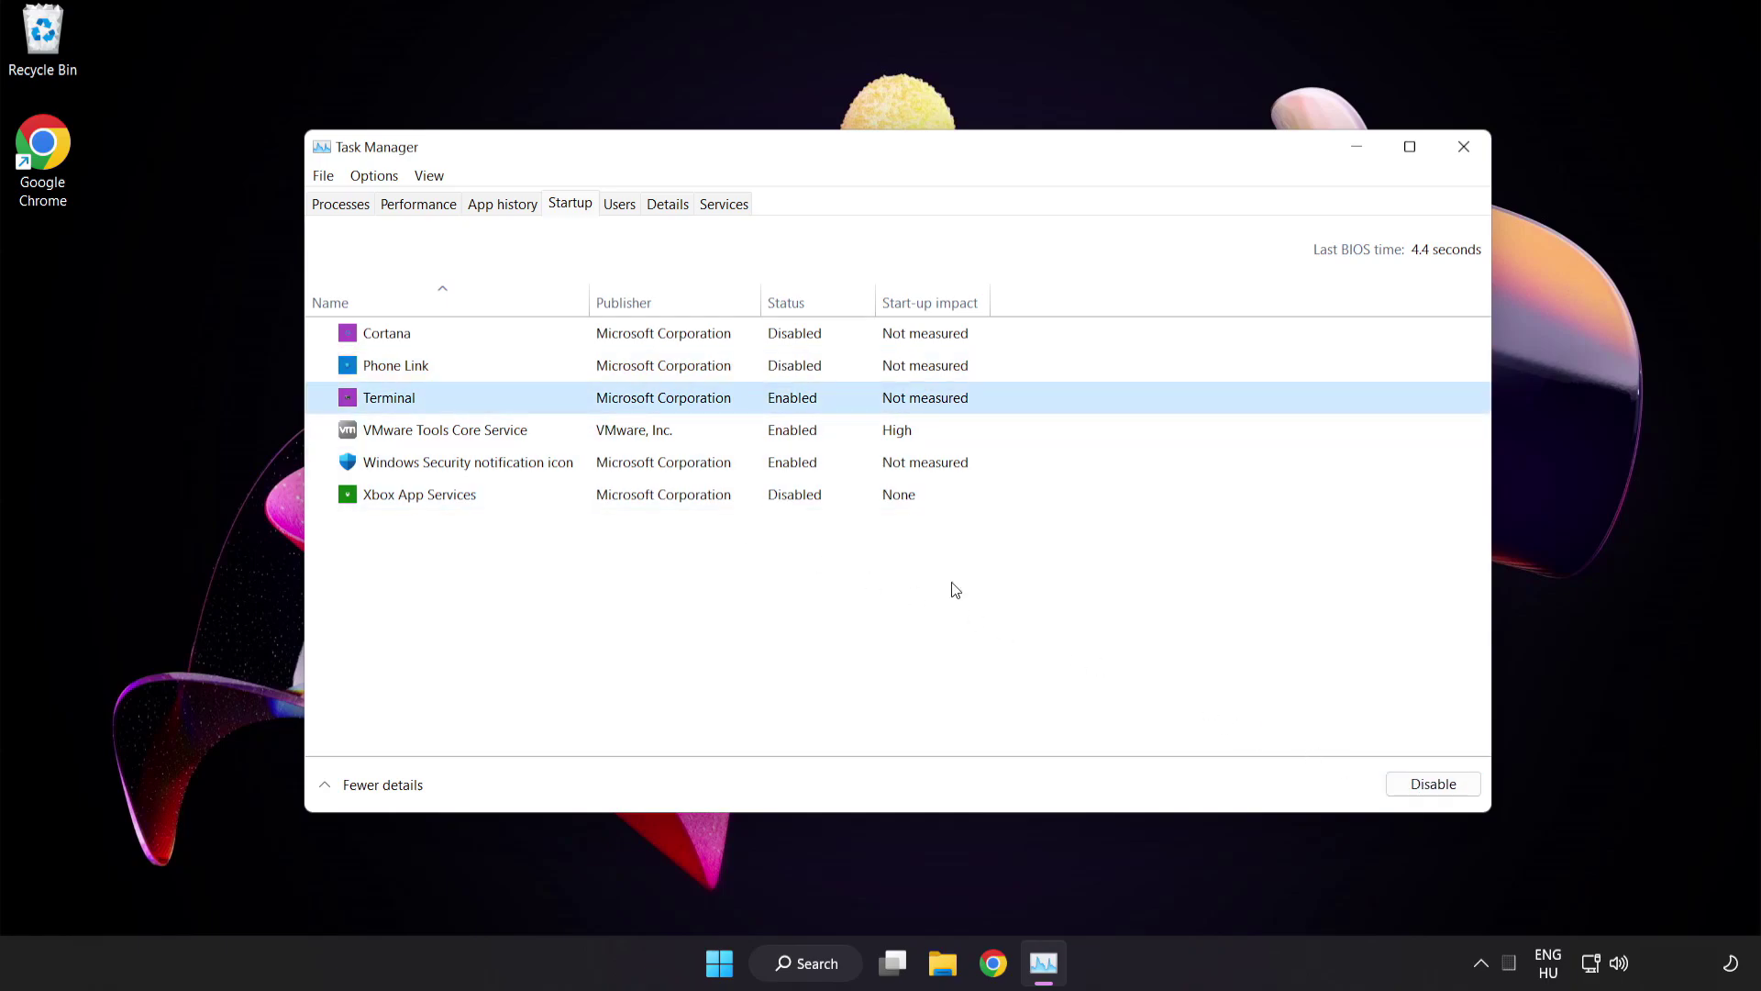
left_click(1410, 783)
left_click(593, 462)
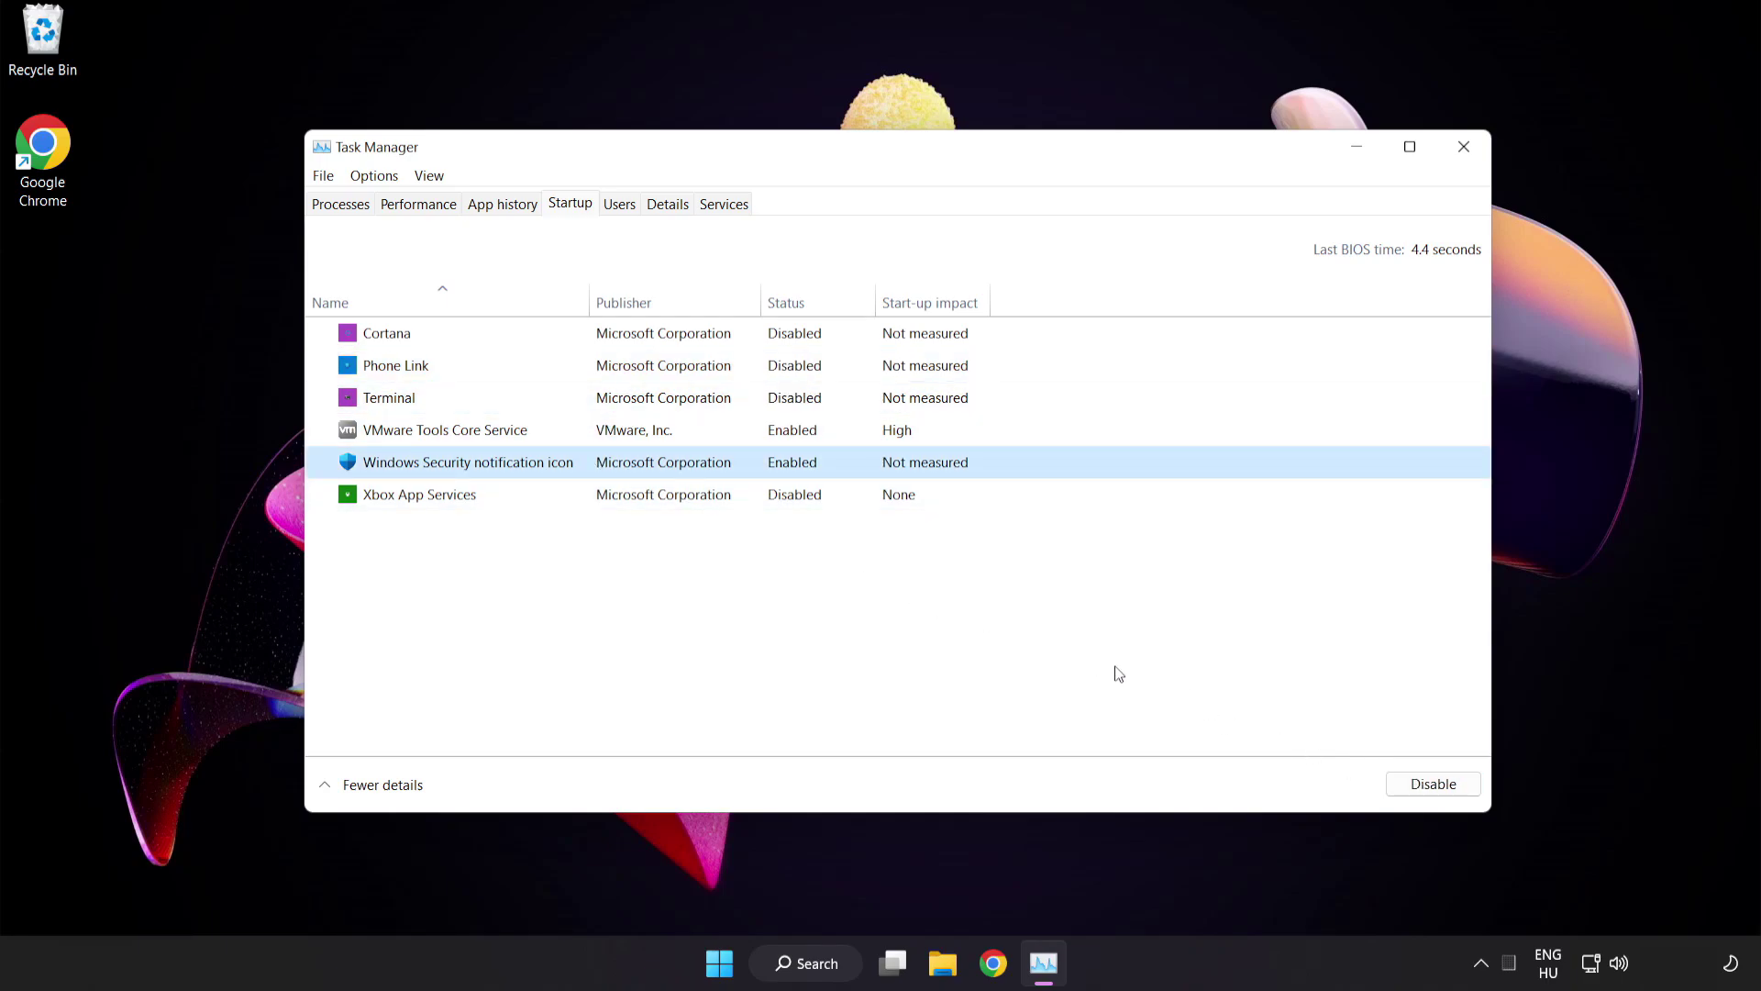
left_click(1420, 786)
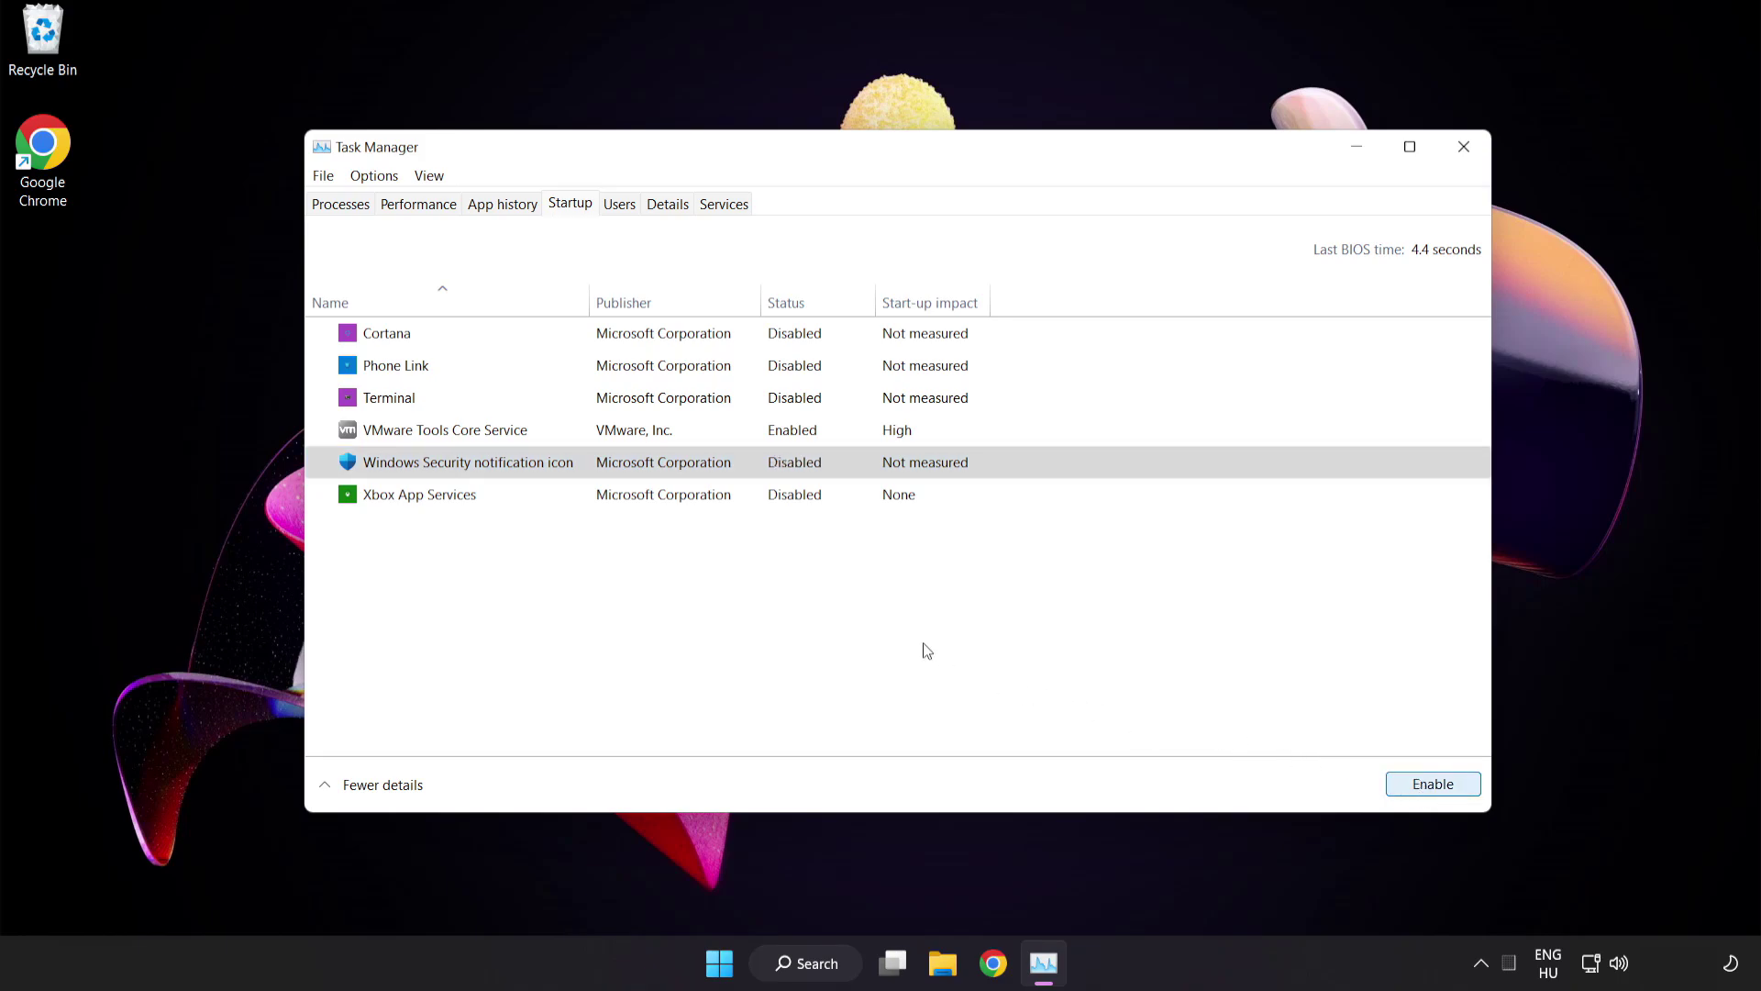
- Close Task Manager and download the DirectX End-User Runtime Web Installer in Chrome
left_click(1465, 149)
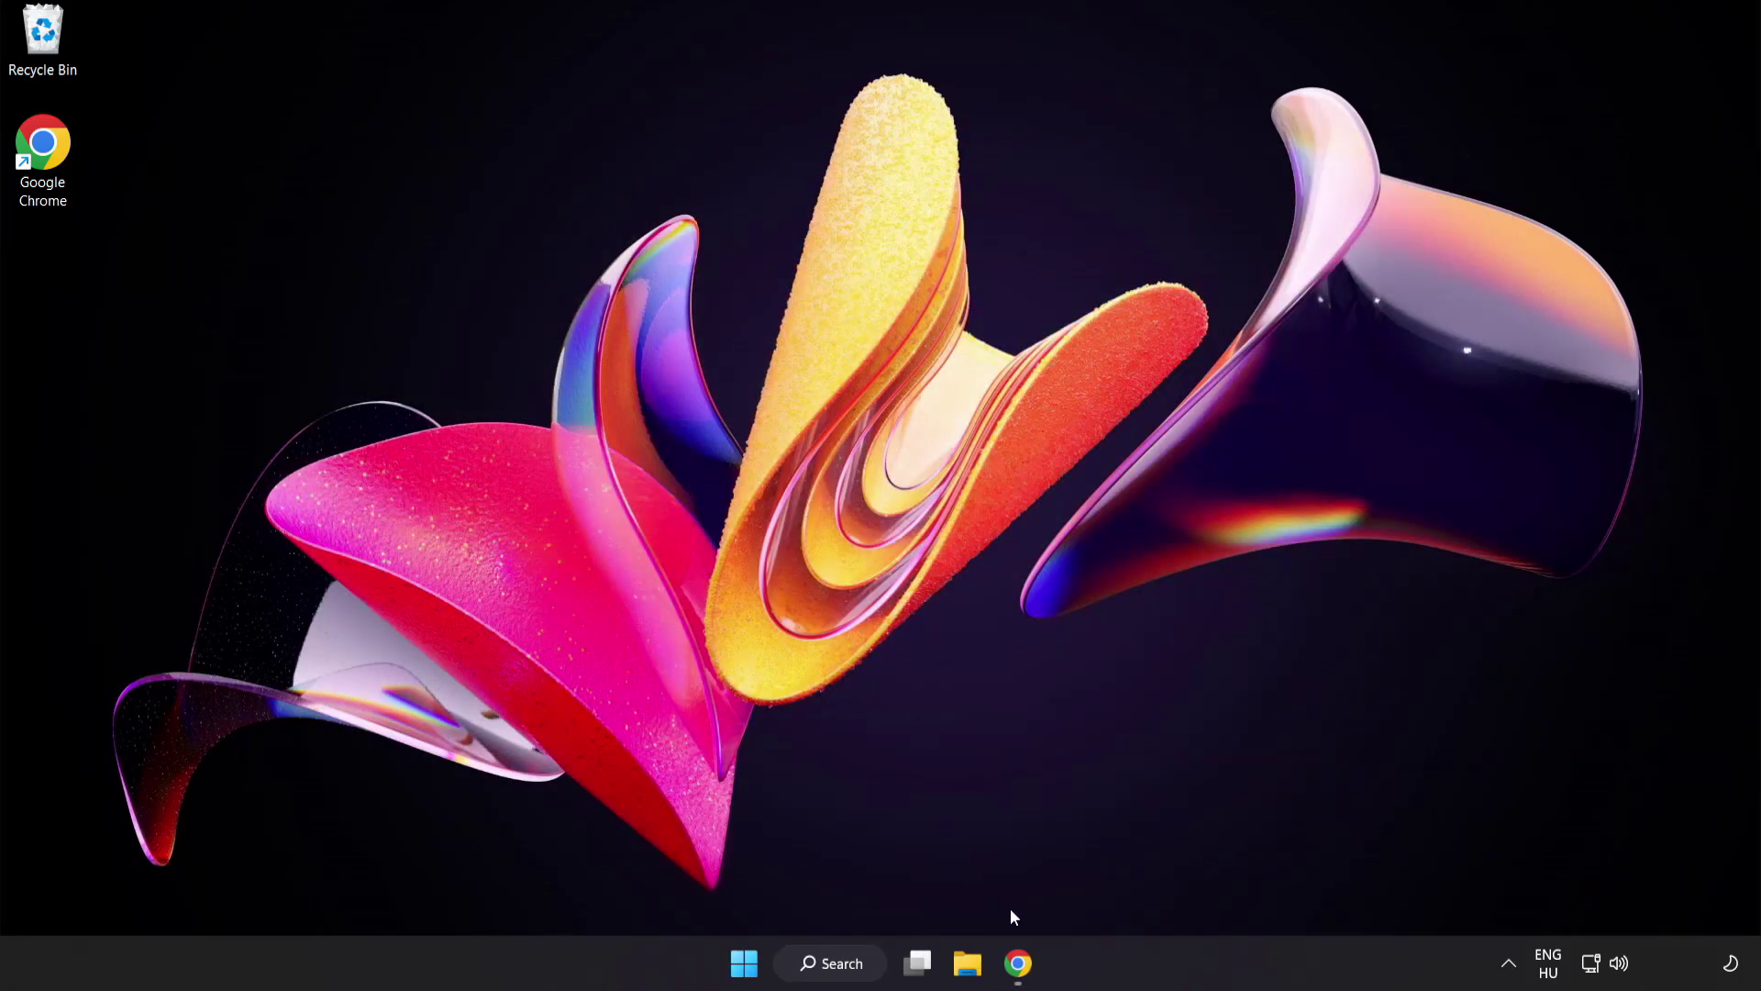
left_click(1016, 967)
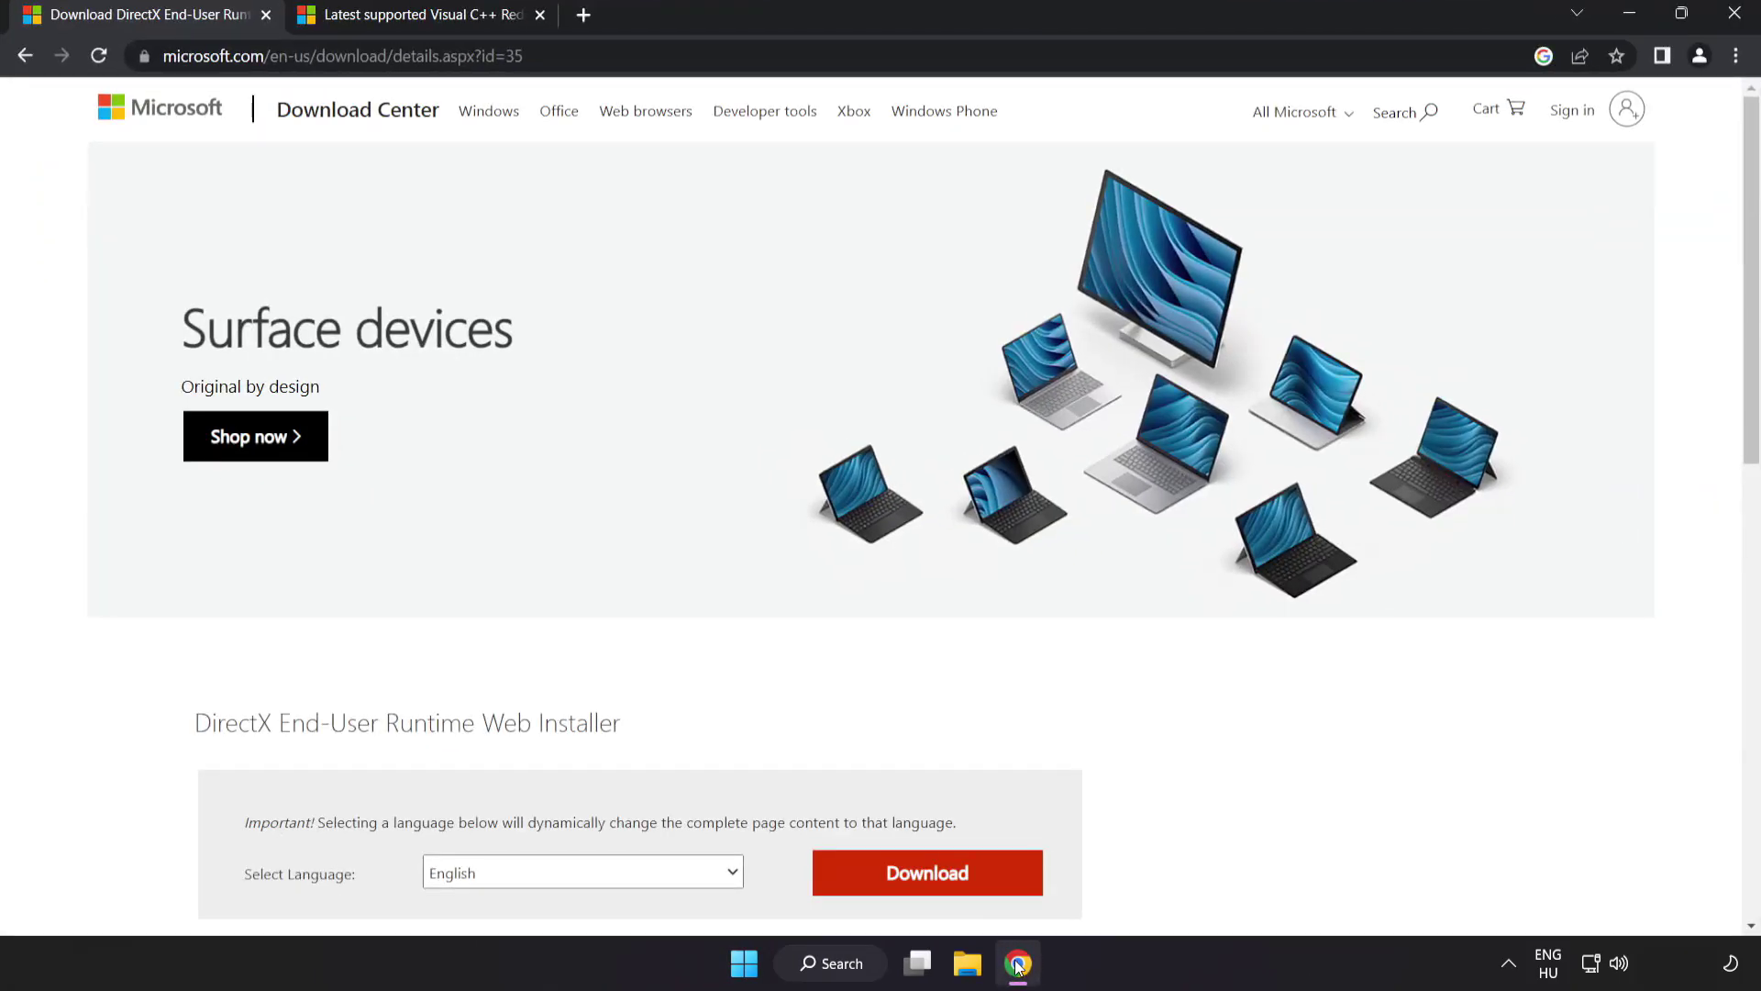
left_click(579, 55)
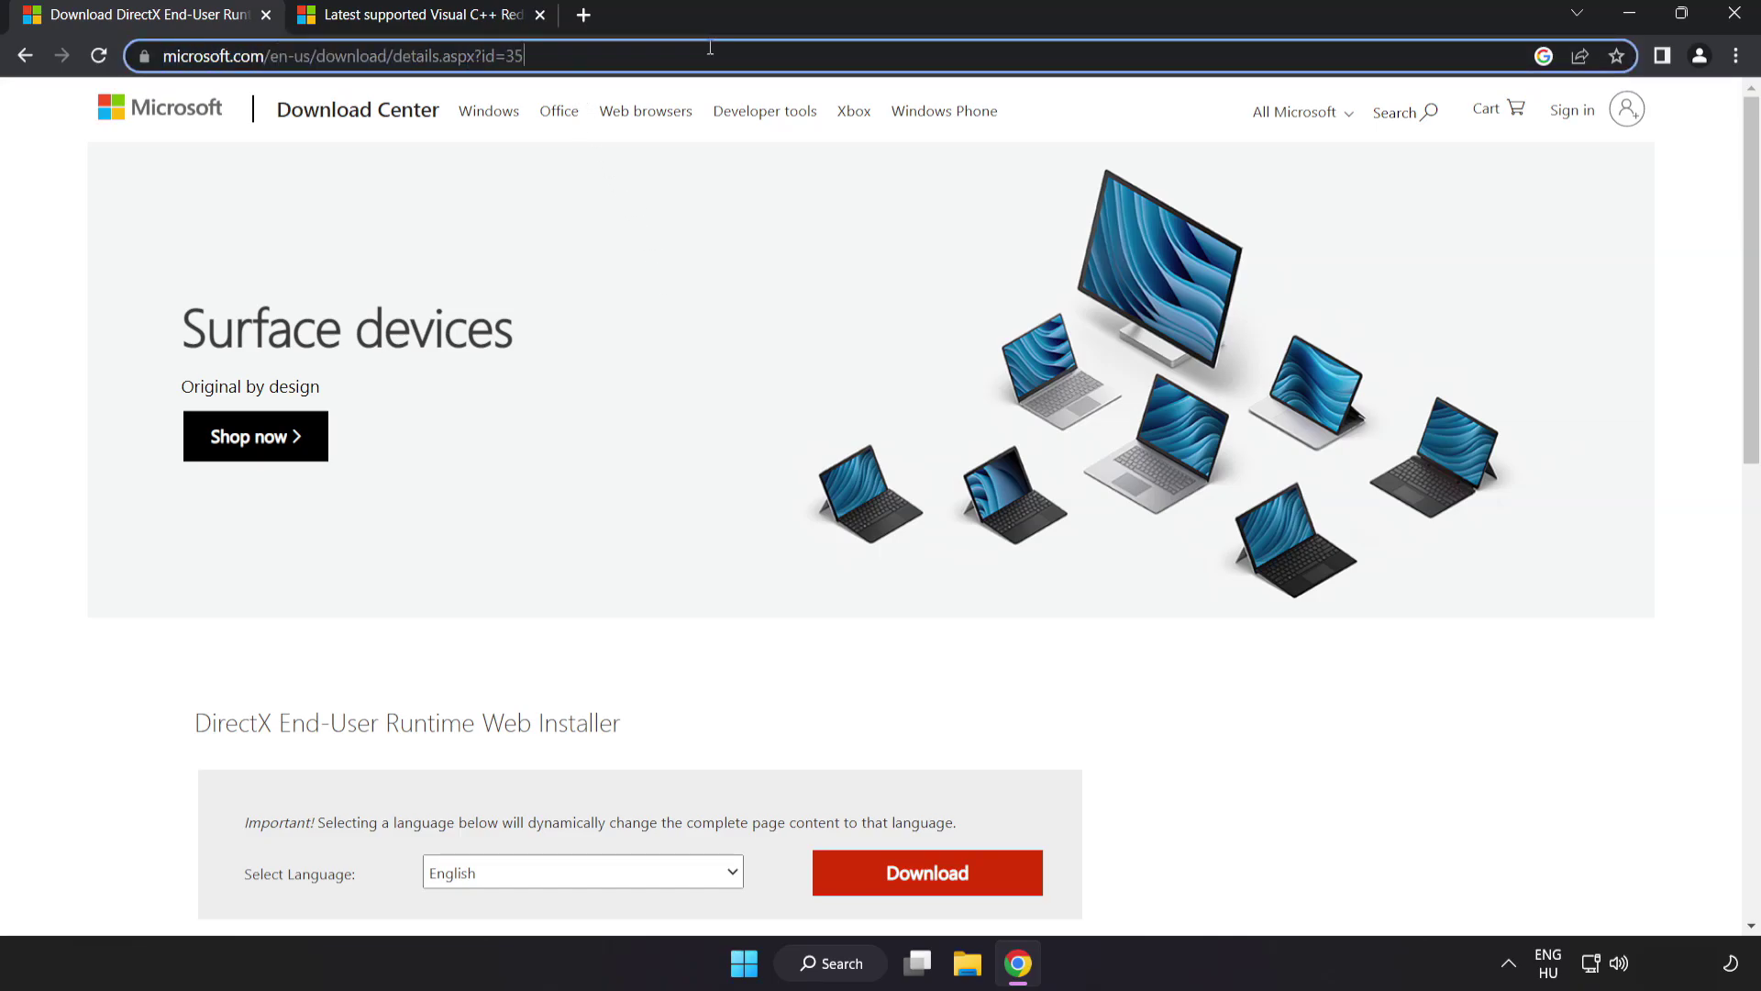
left_click(1236, 749)
scroll(1005, 590, "down", 3)
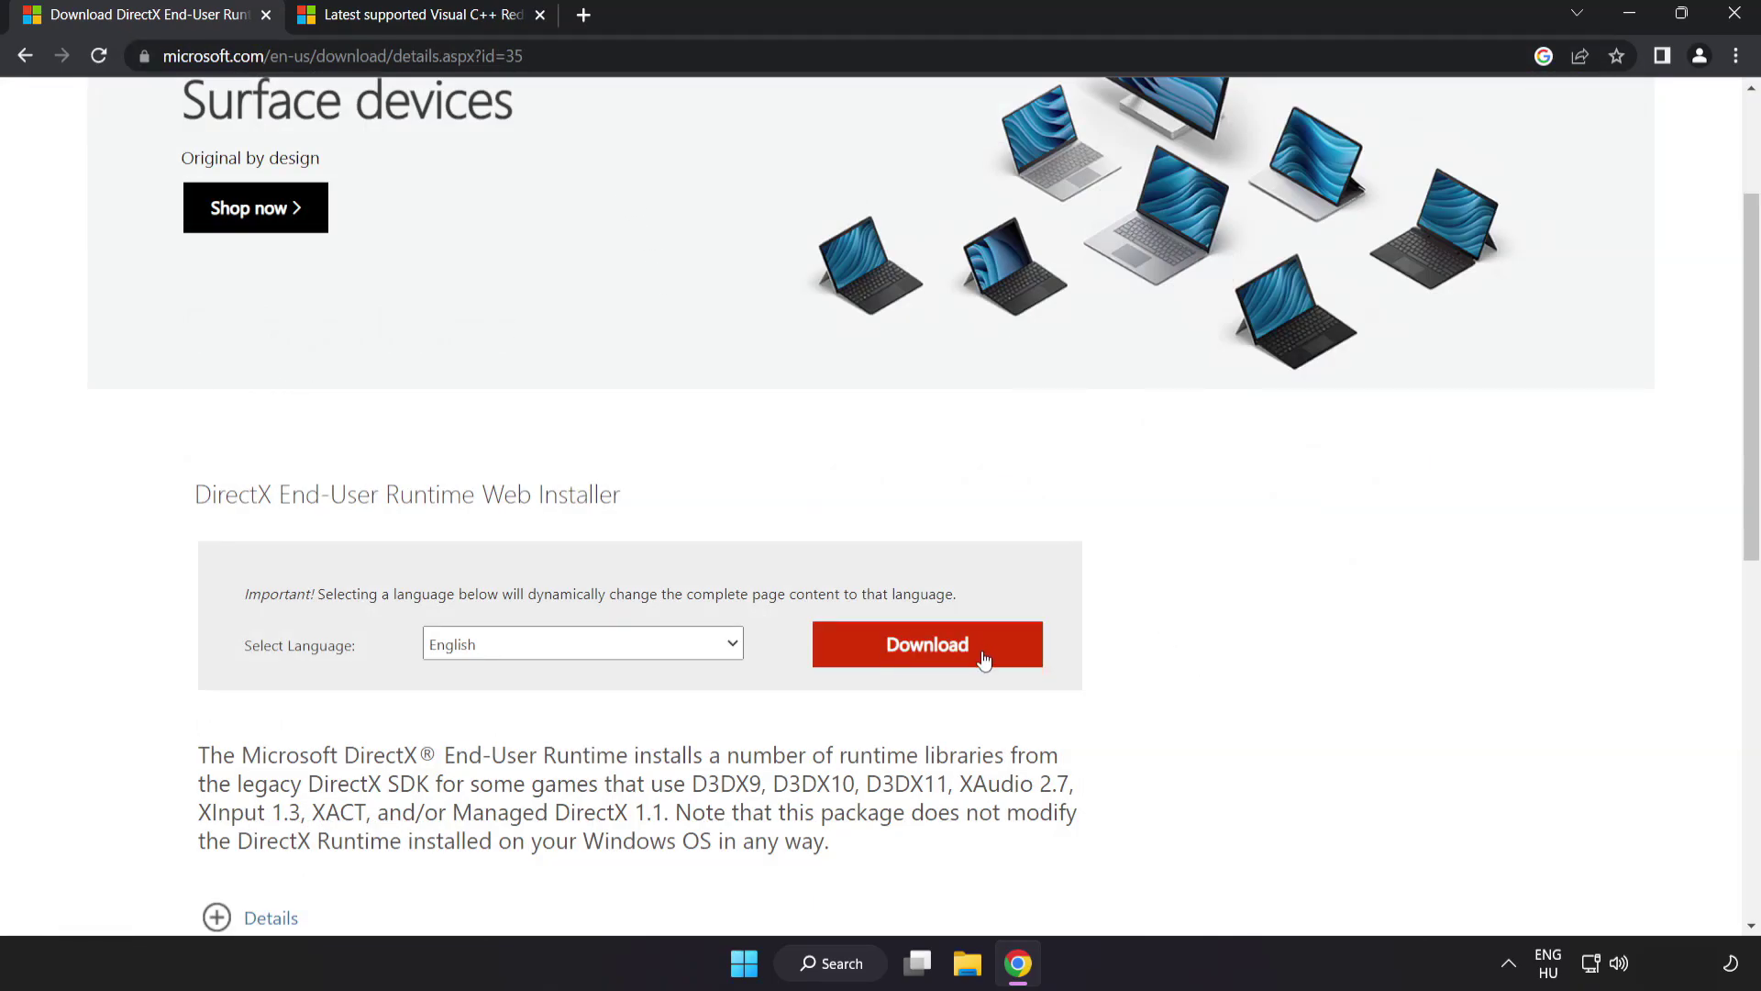
left_click(951, 663)
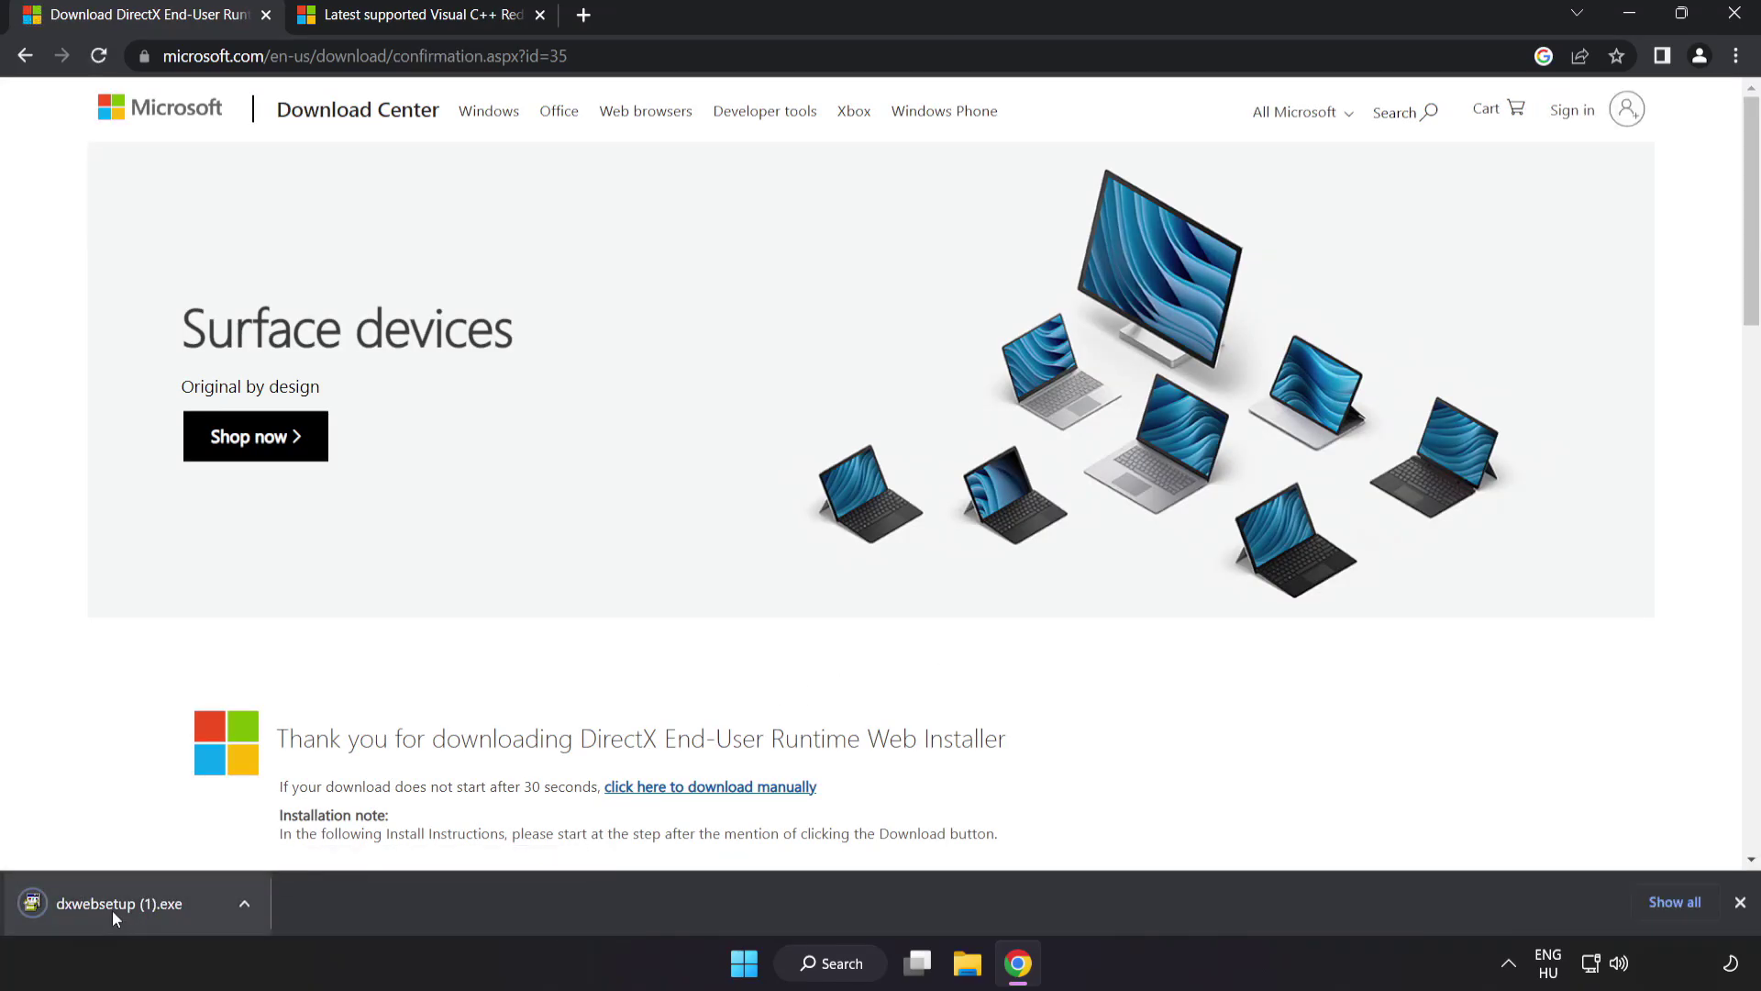
- Run the downloaded DirectX installer and accept its licence agreement
left_click(147, 905)
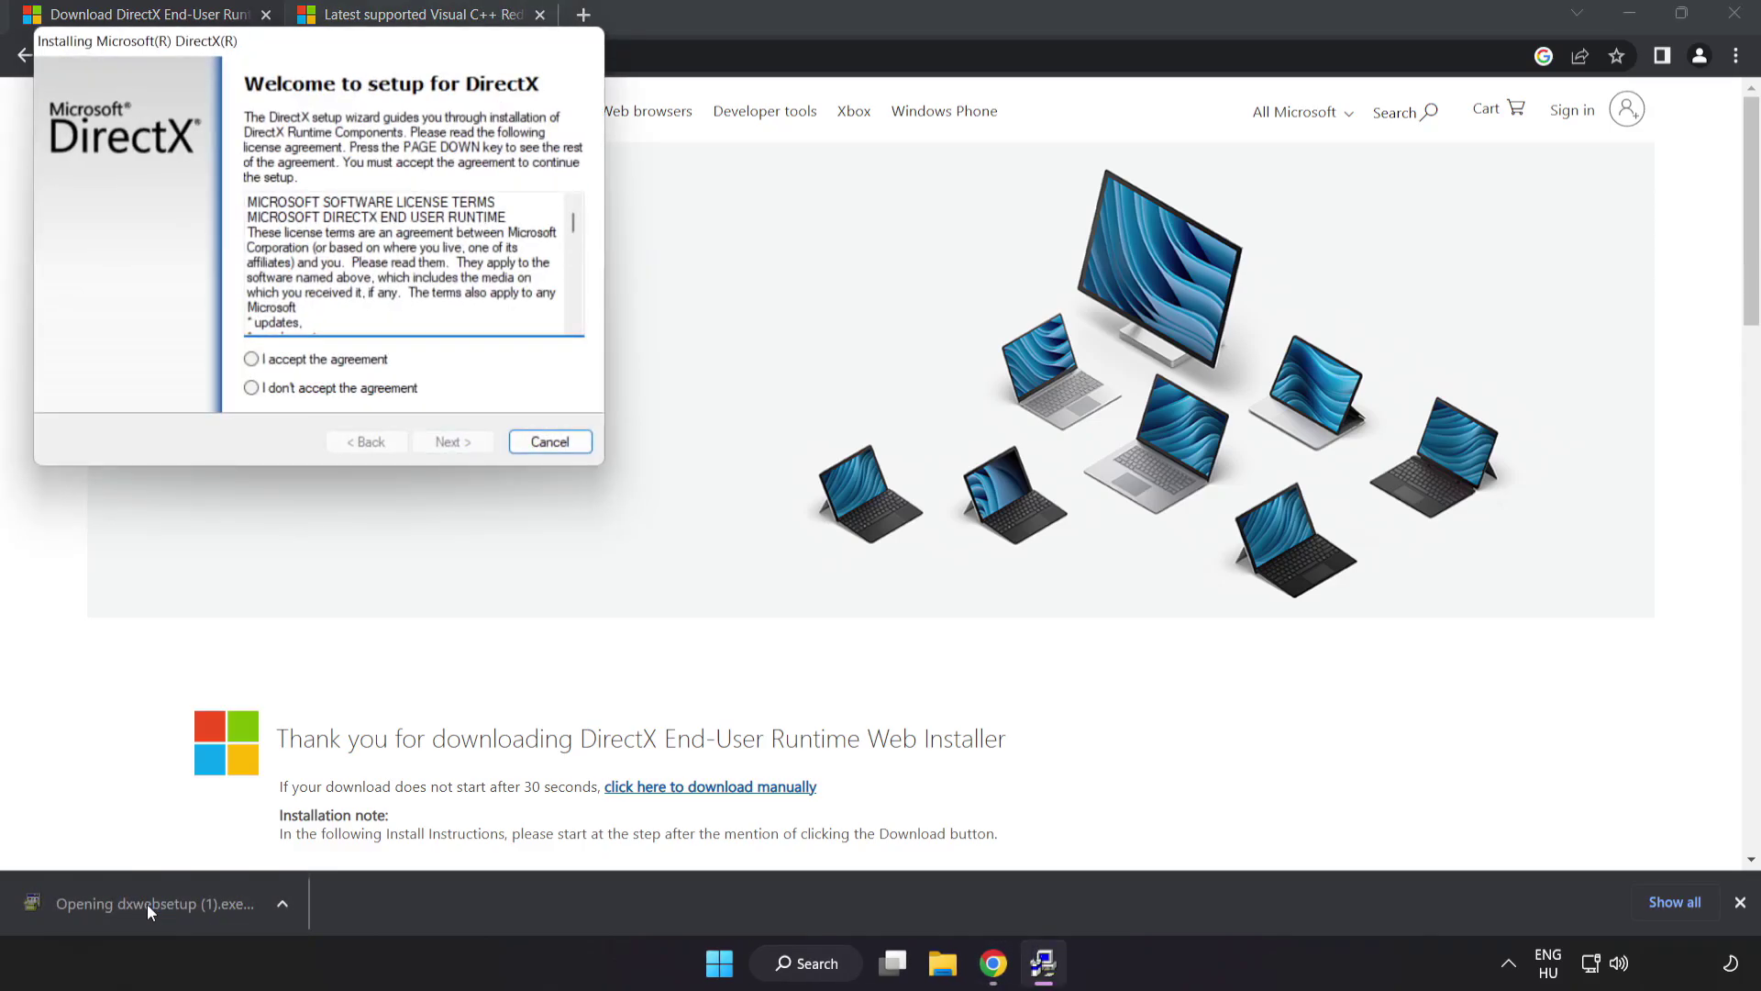
left_click_drag(266, 45, 805, 233)
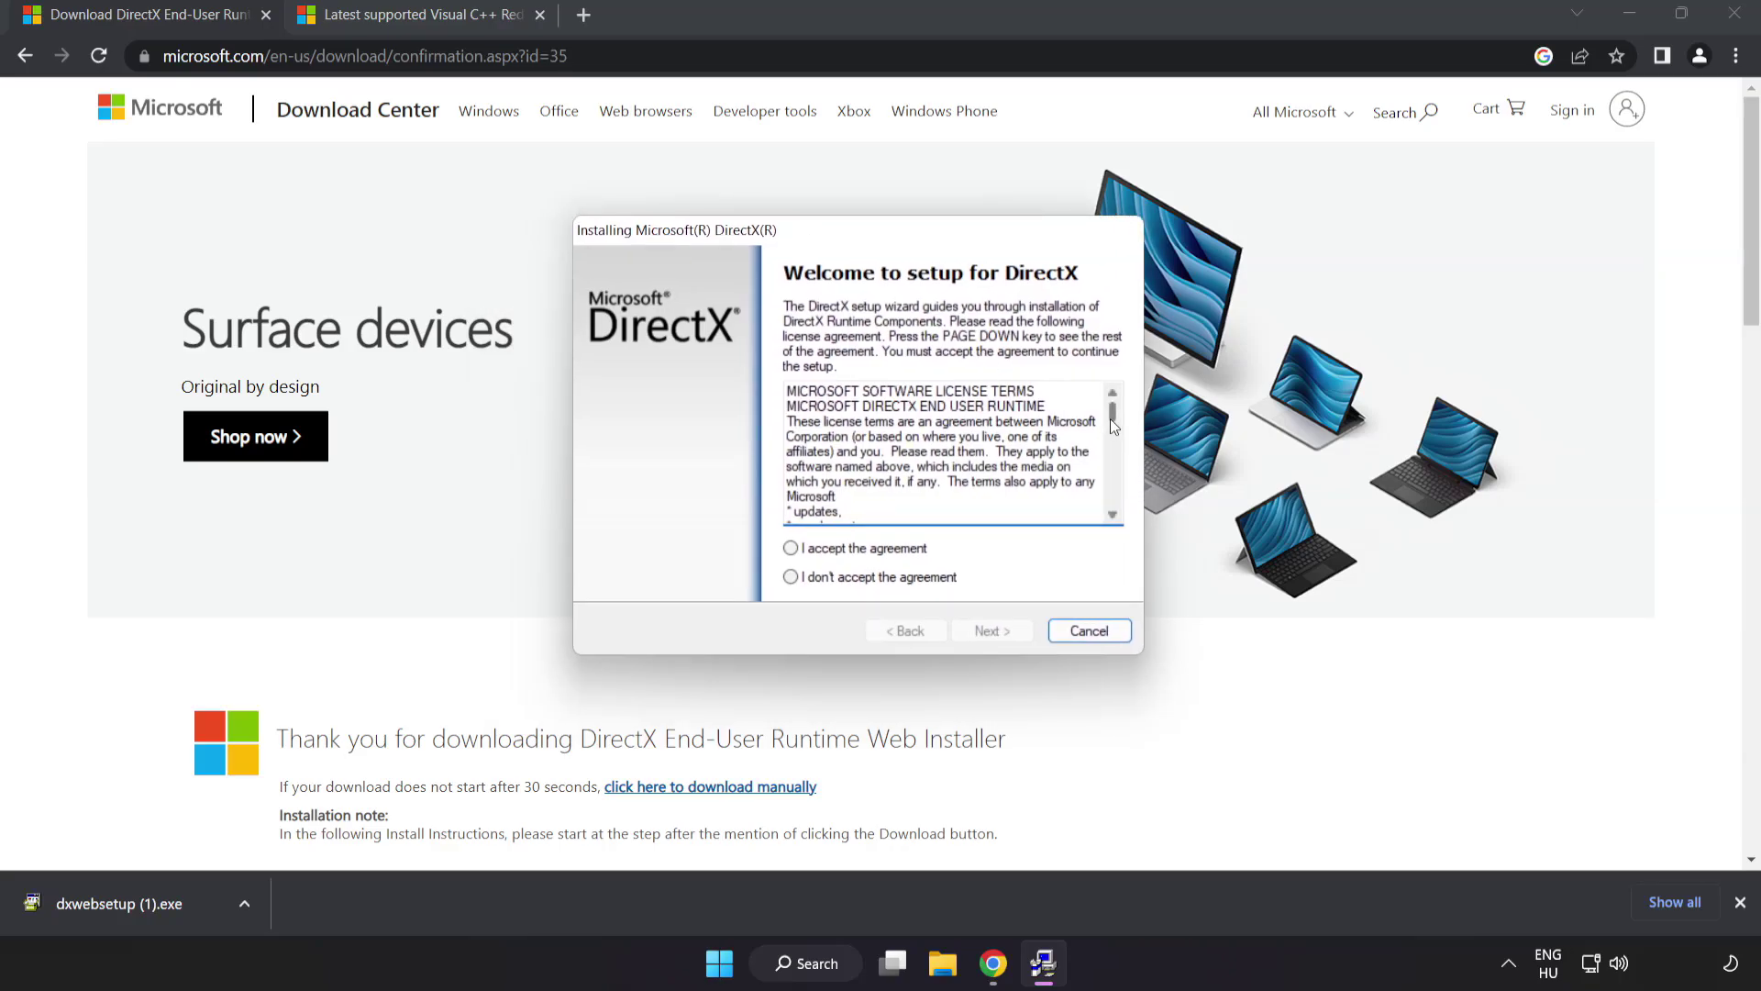
left_click_drag(1114, 425, 1126, 518)
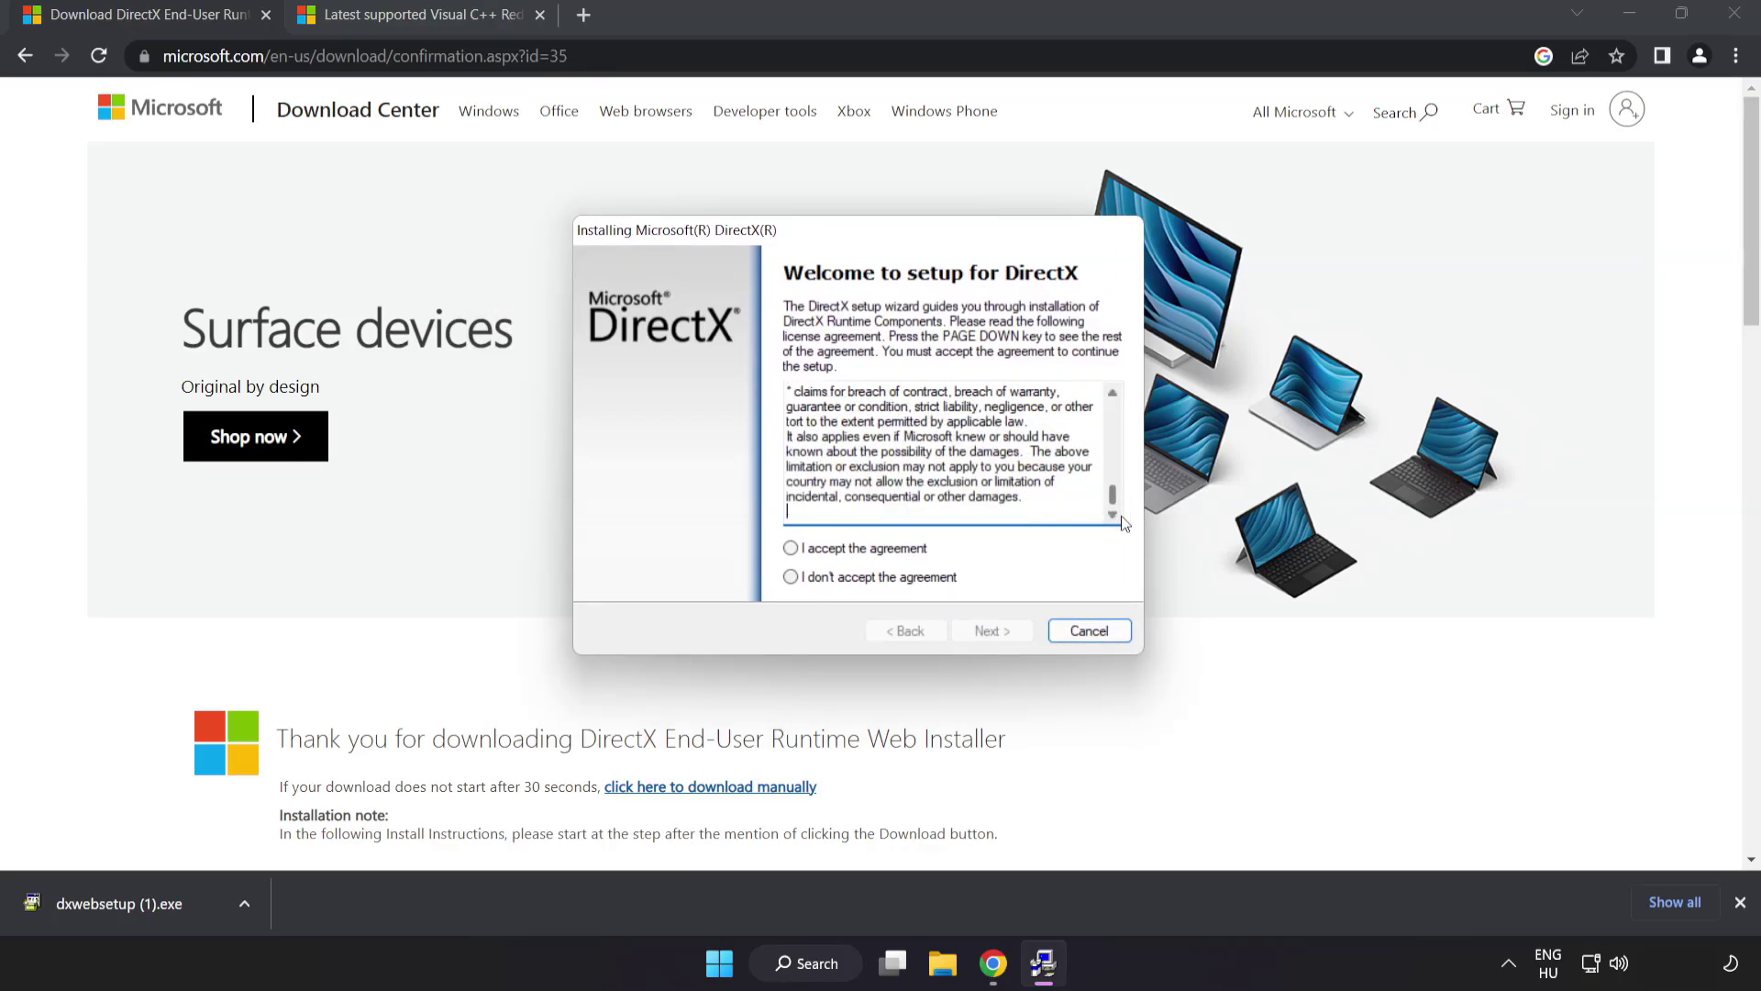
left_click(824, 550)
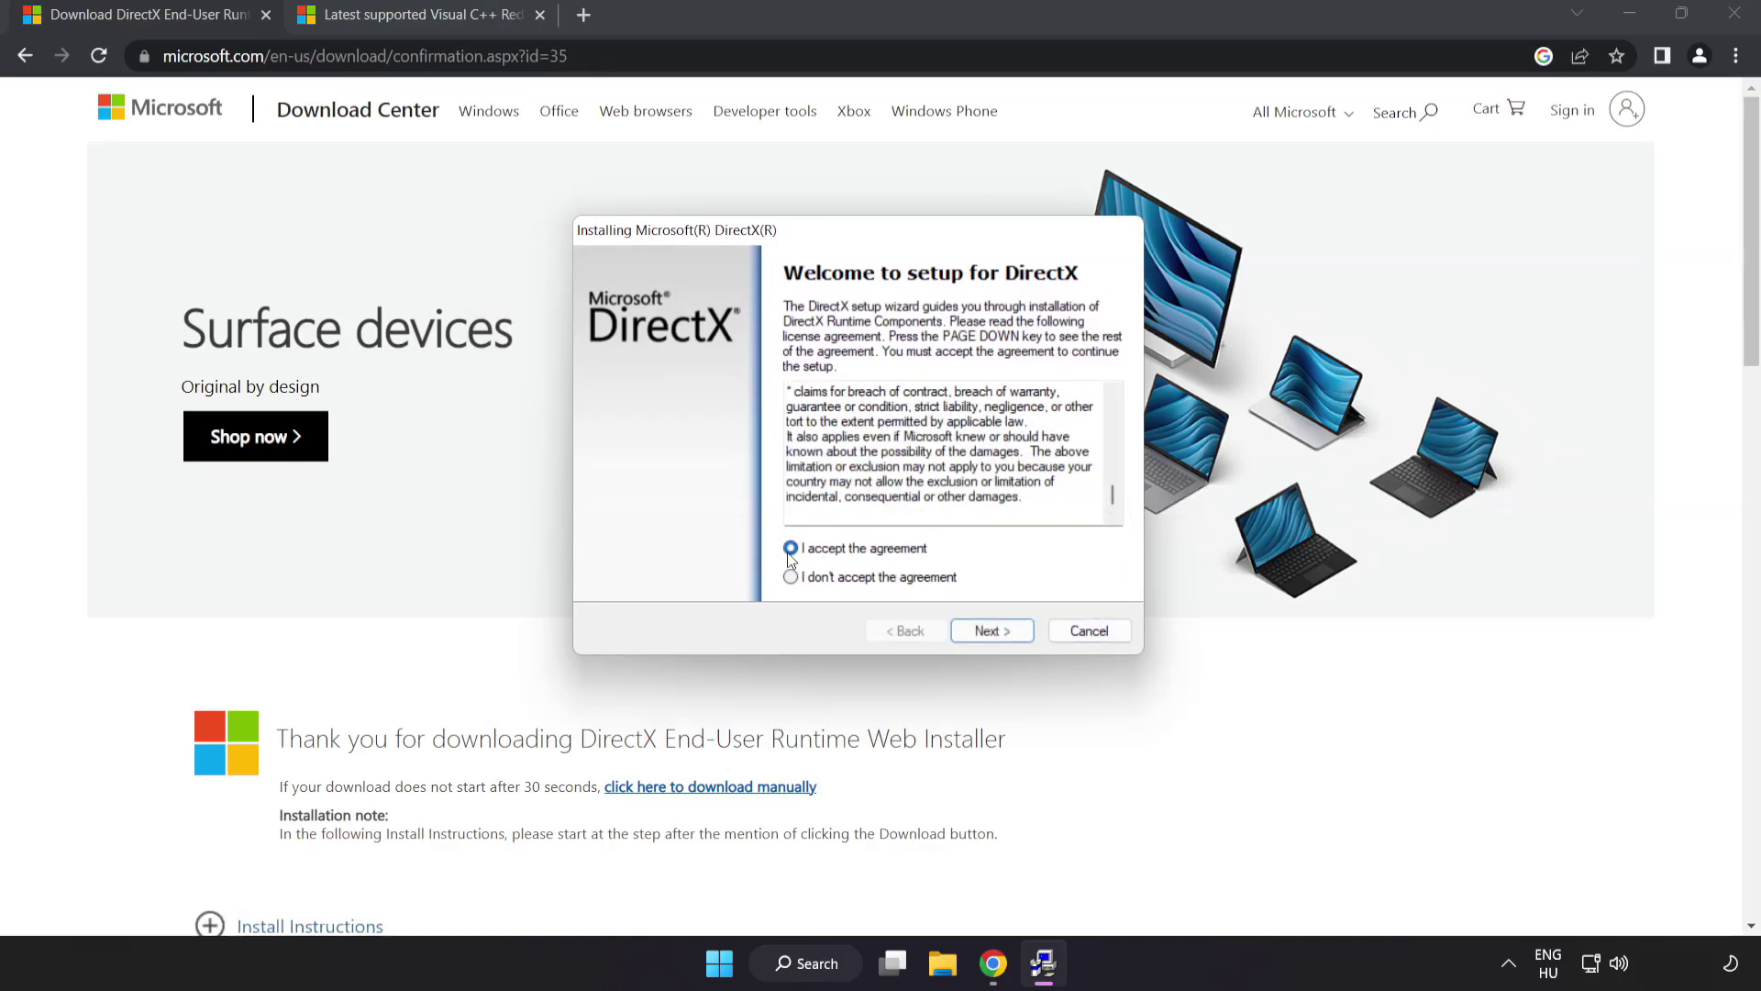
left_click(993, 633)
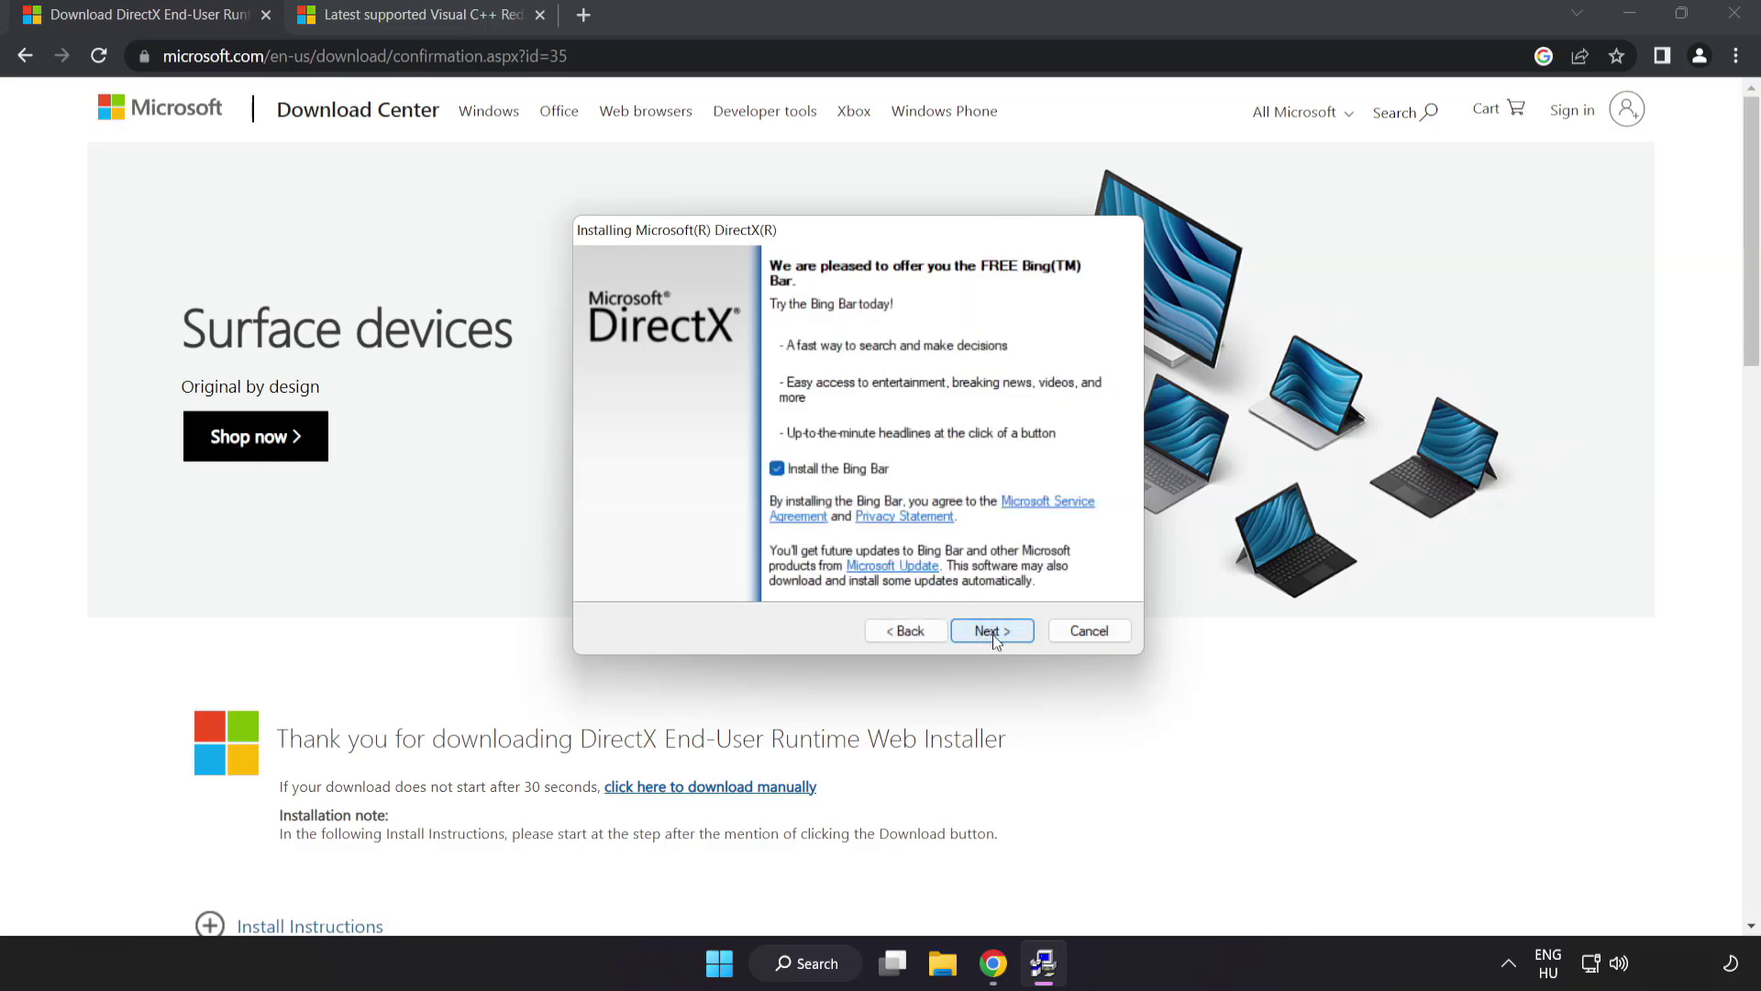
- Decline the Bing Bar and finish setup, which reports DirectX is already up to date
left_click(778, 469)
left_click(998, 631)
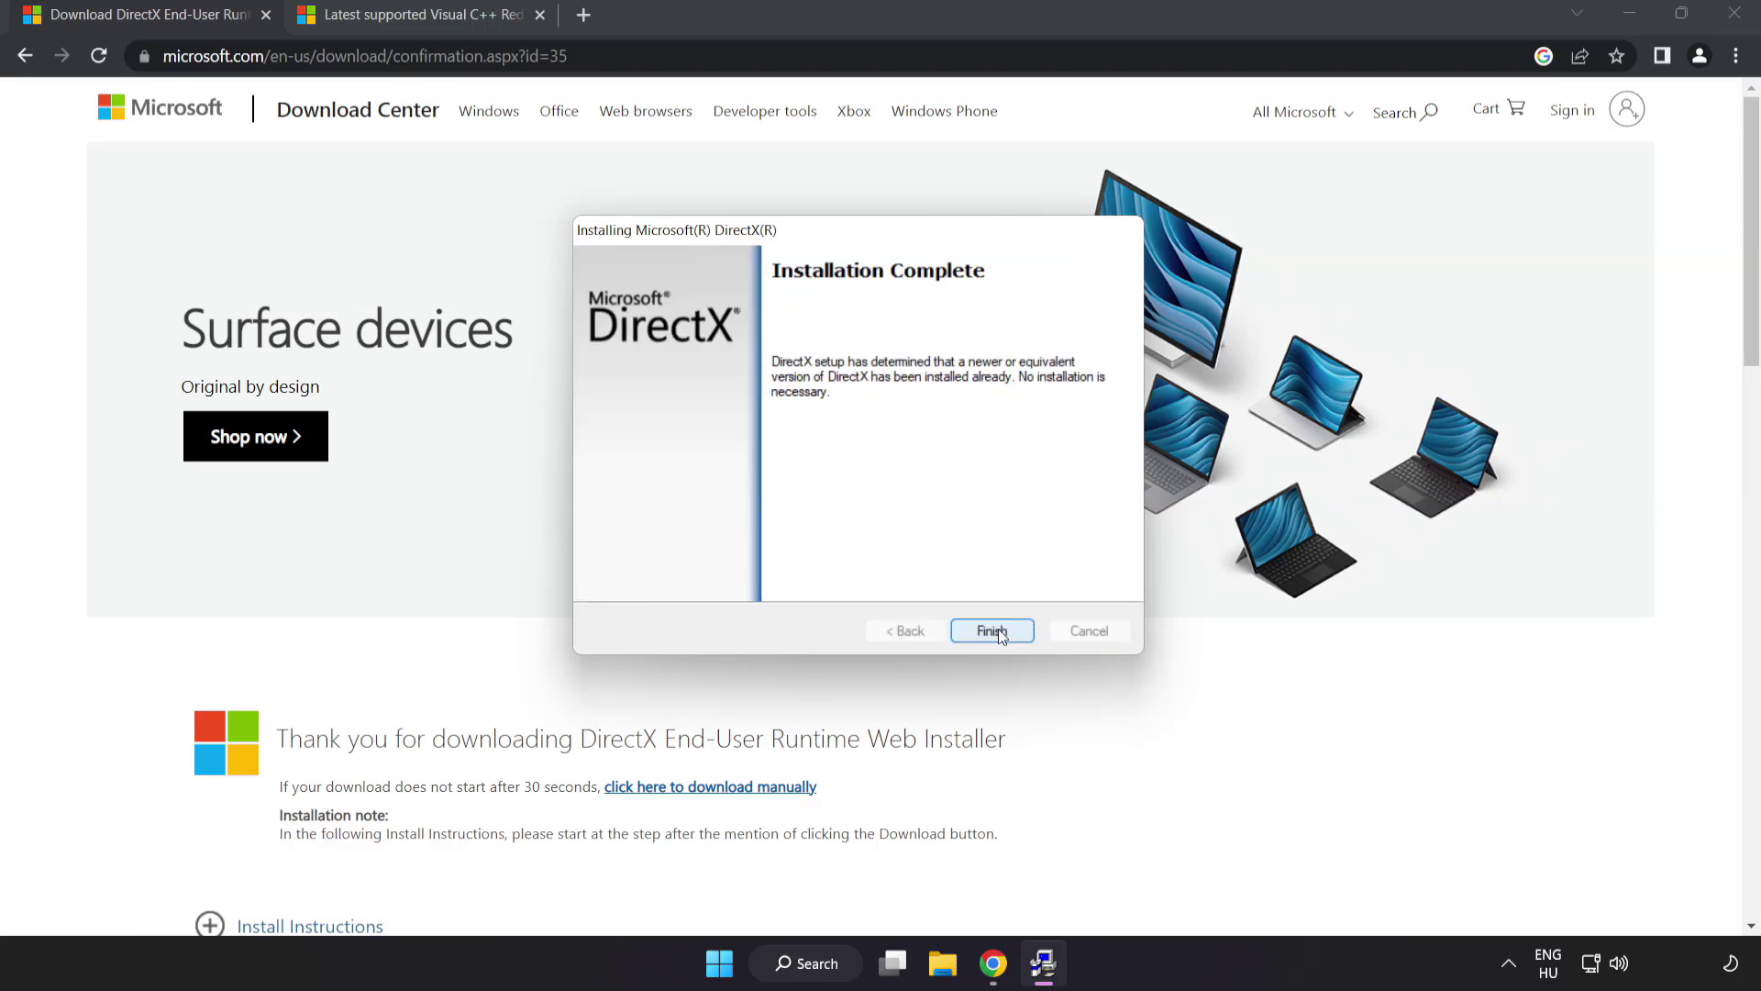
left_click(993, 640)
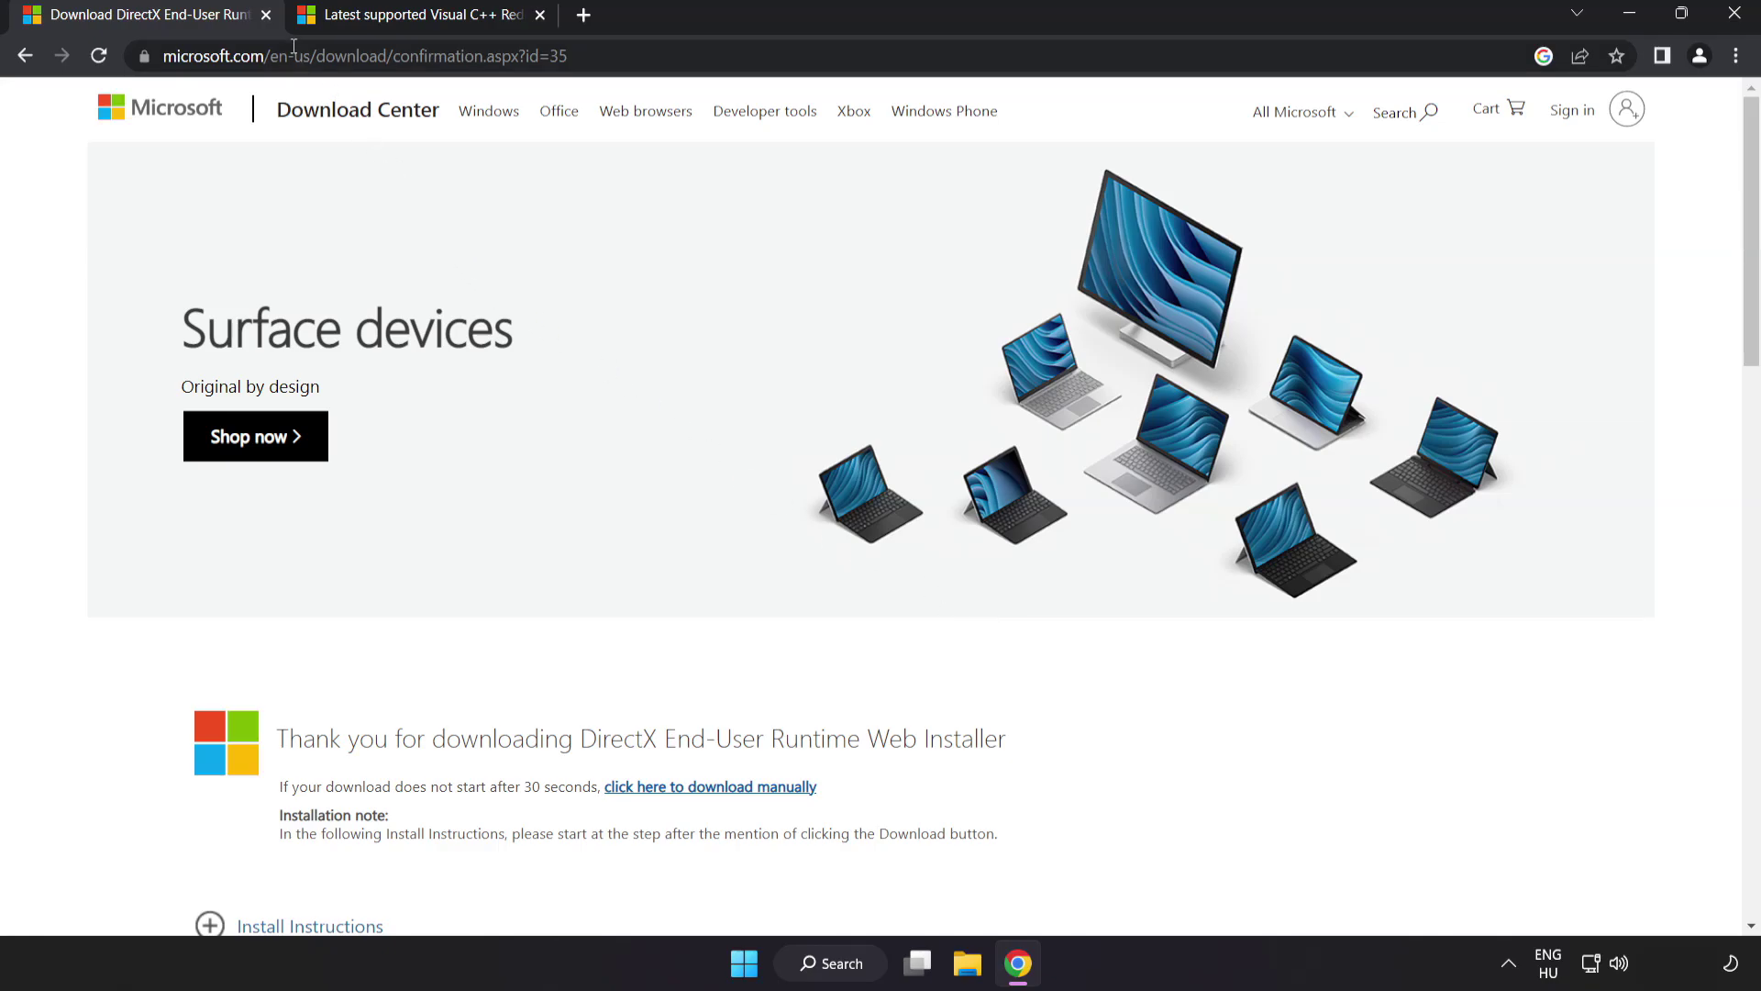
- Close the DirectX tab and scroll to the Visual C++ 2015–2022 redistributable table
left_click(266, 16)
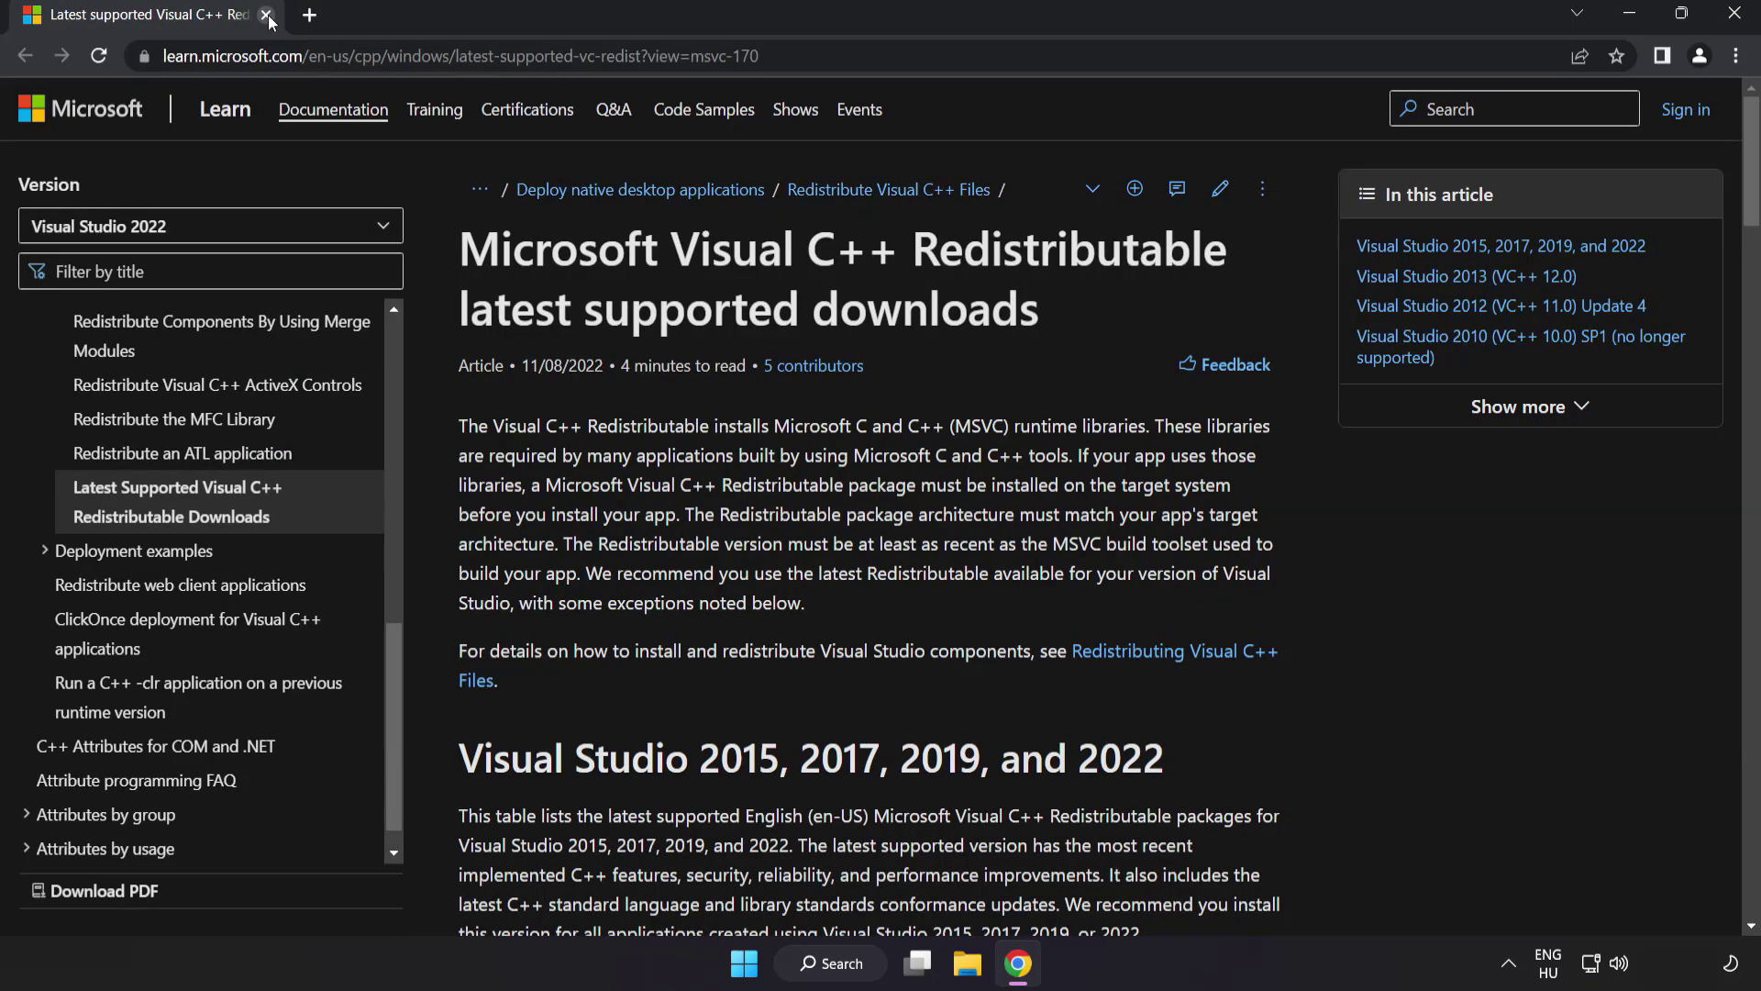
left_click(1039, 64)
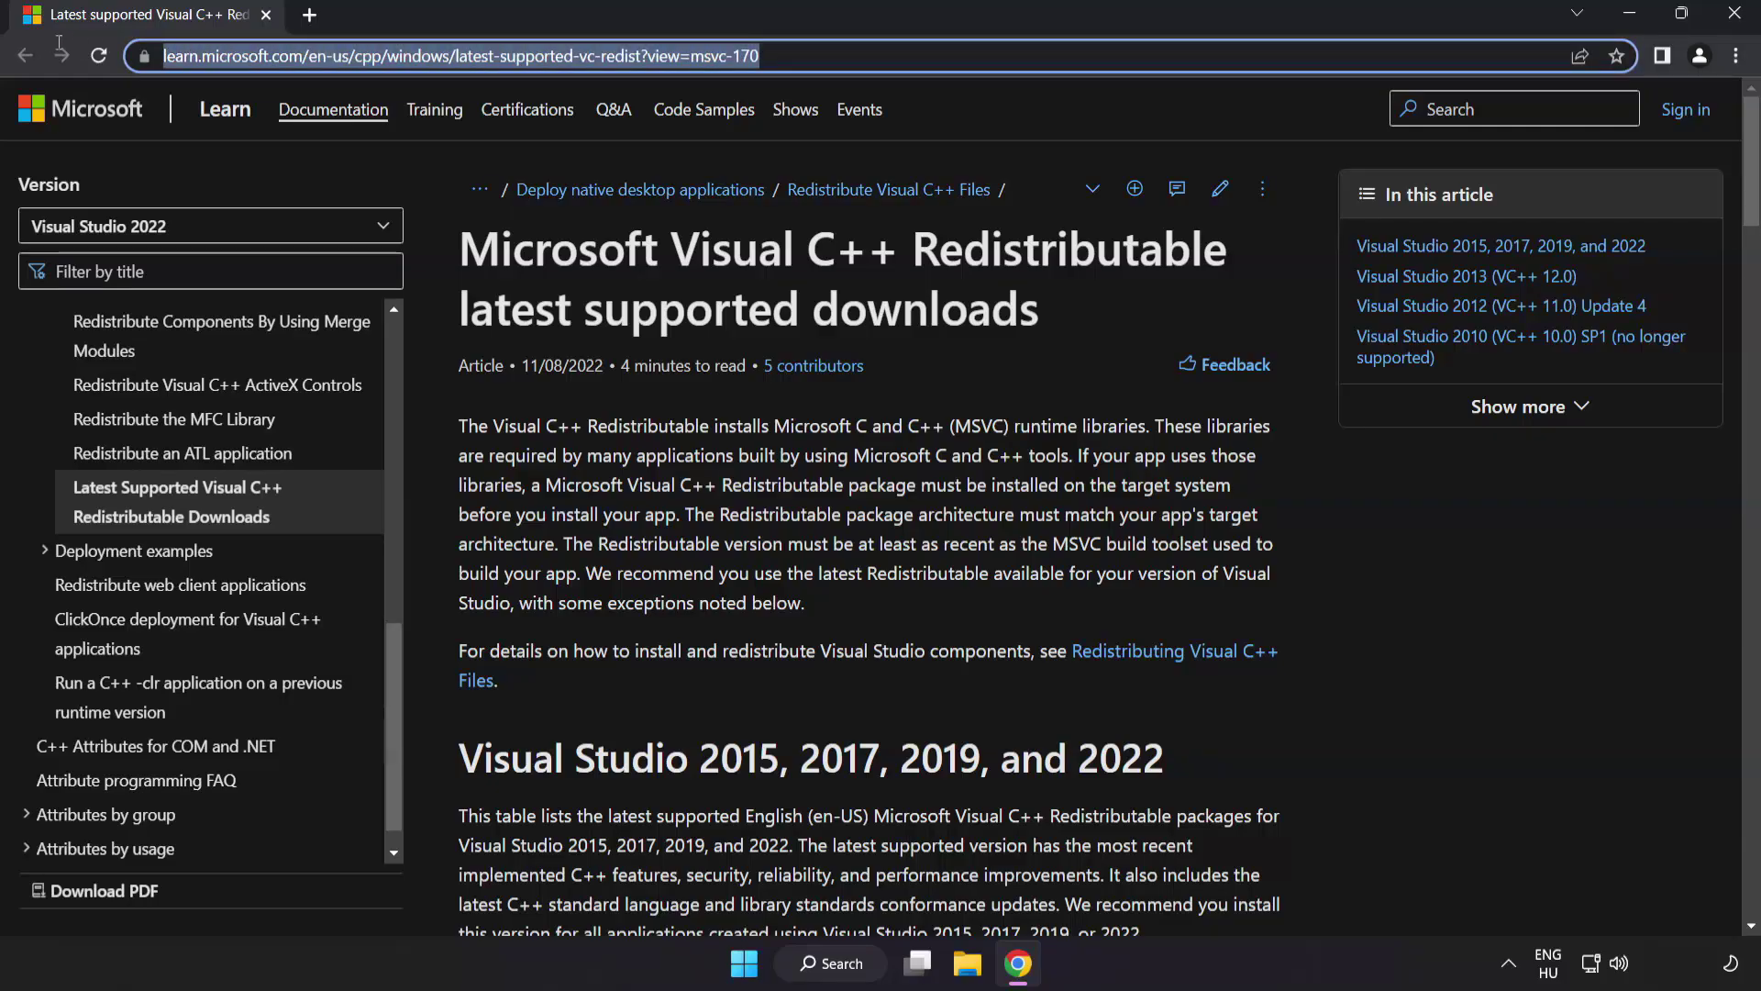
left_click(1040, 64)
left_click(1184, 231)
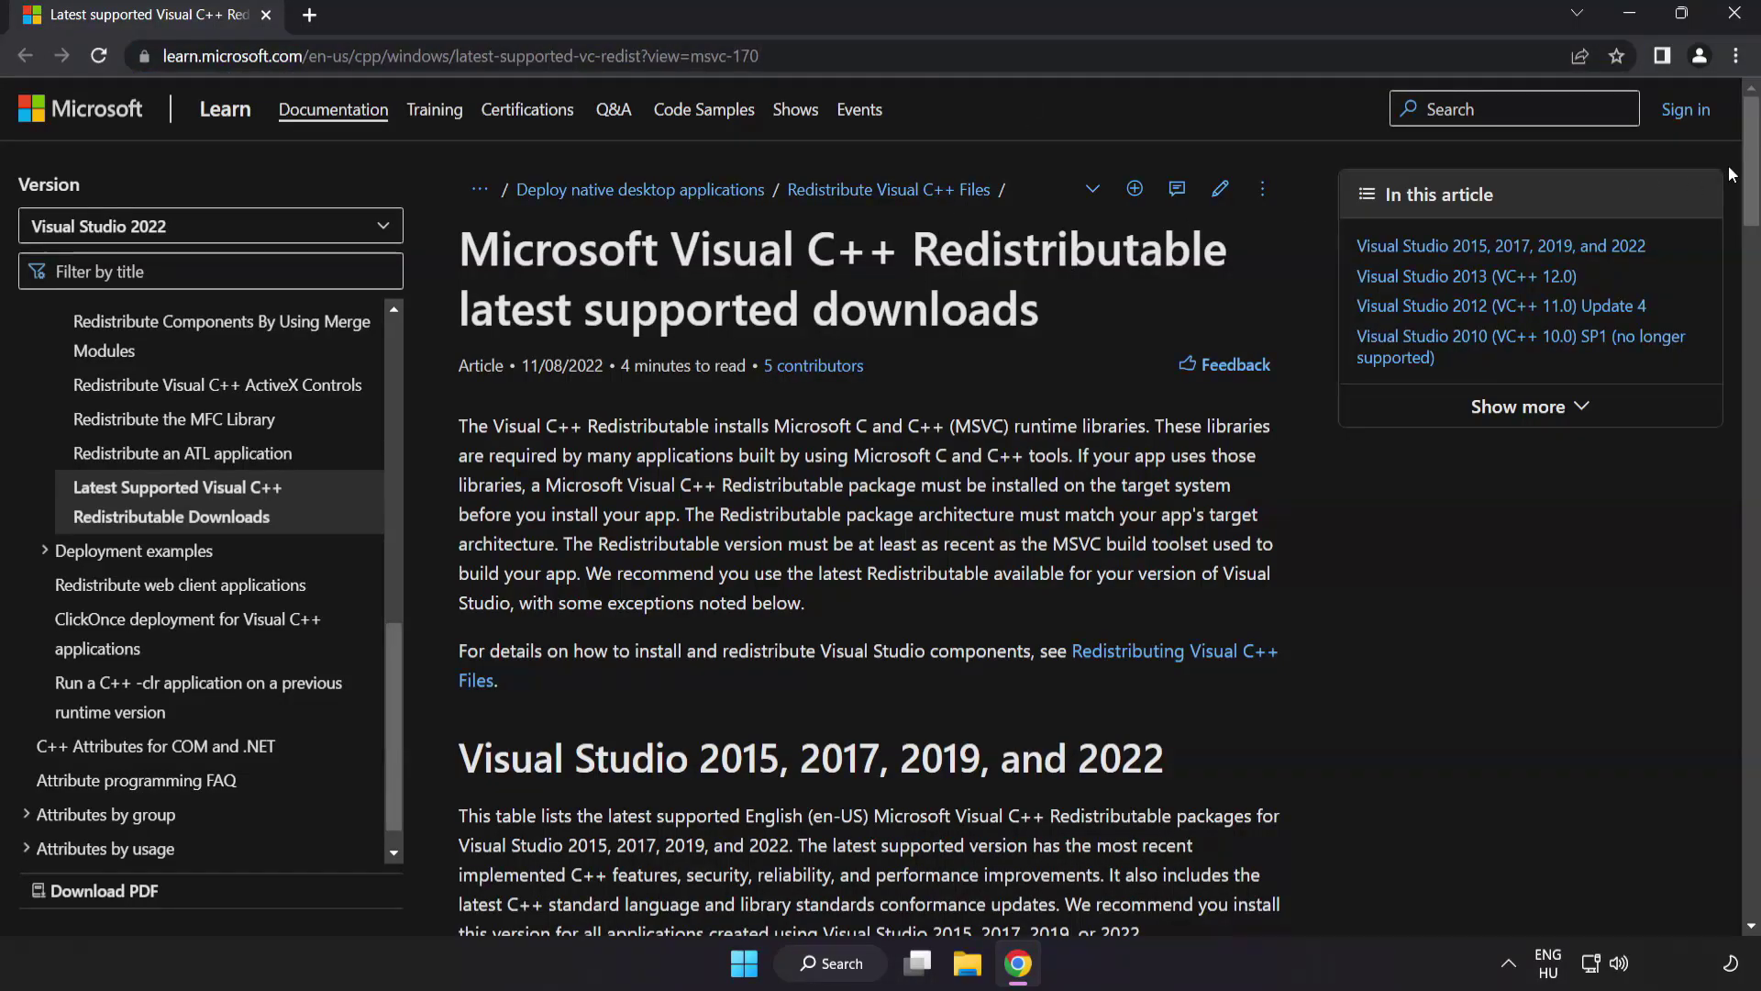
scroll(1753, 176, "down", 1)
scroll(1530, 323, "down", 7)
scroll(1530, 322, "up", 2)
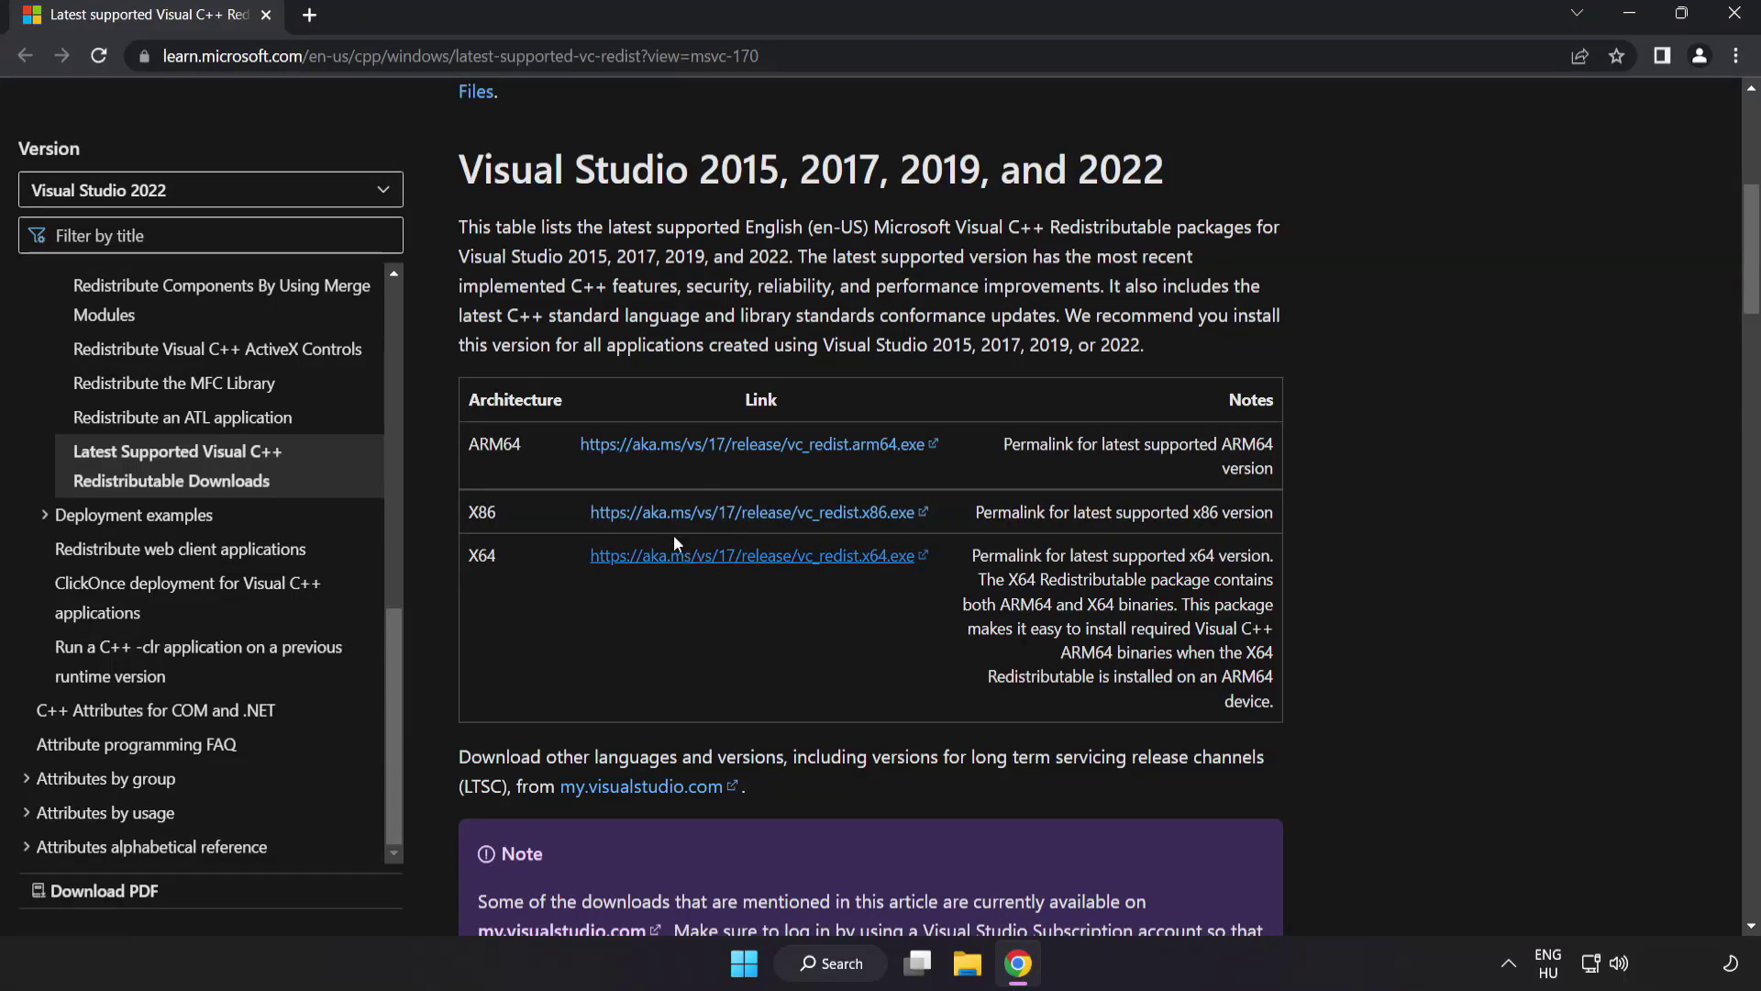
- Download the ARM64 and X64 redistributables and launch the ARM64 installer
left_click(731, 449)
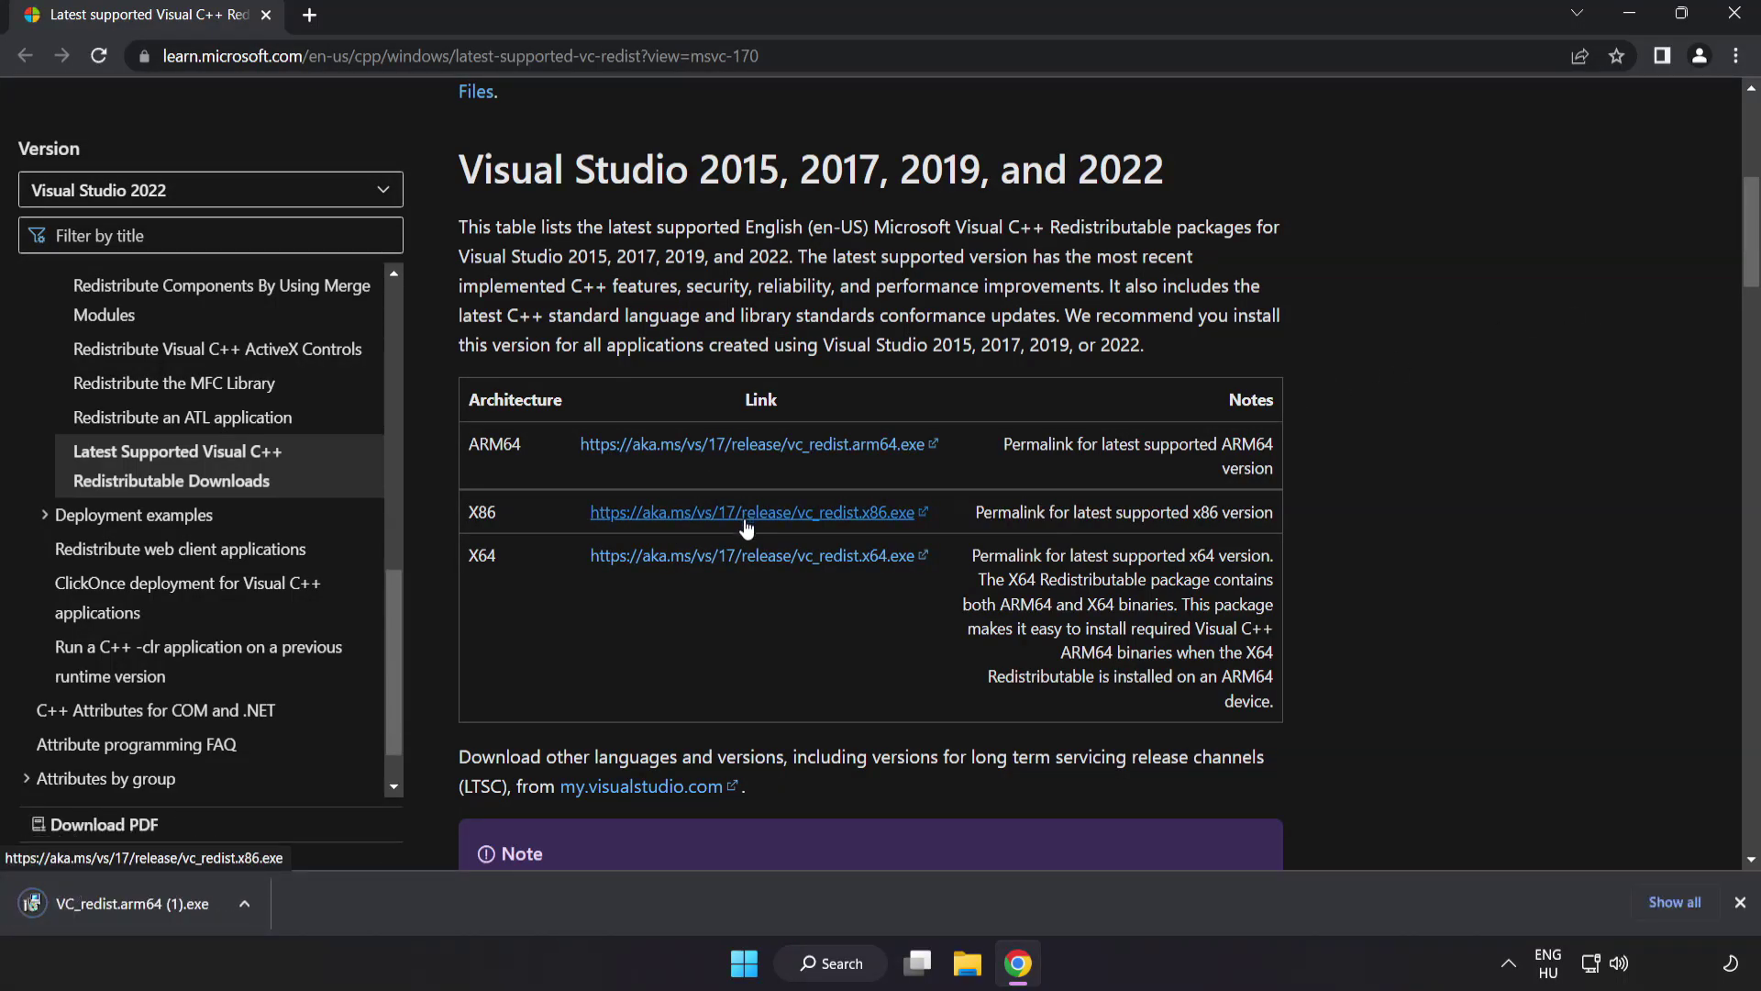
left_click(757, 557)
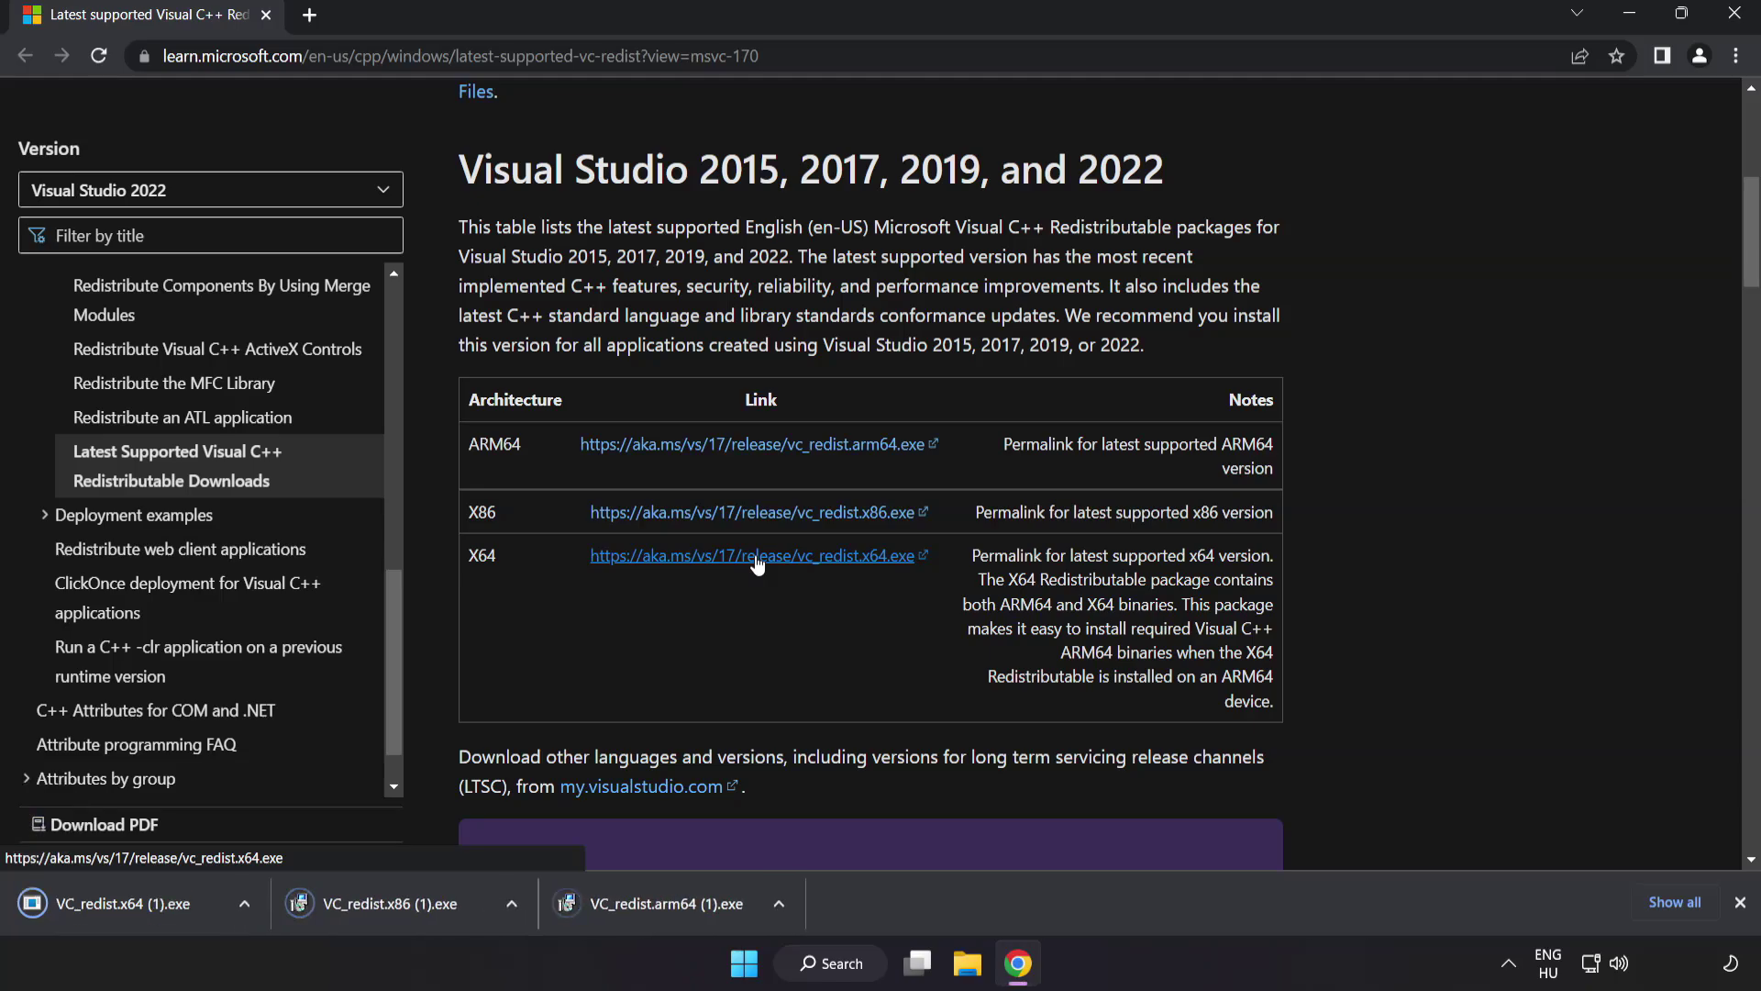
left_click(662, 906)
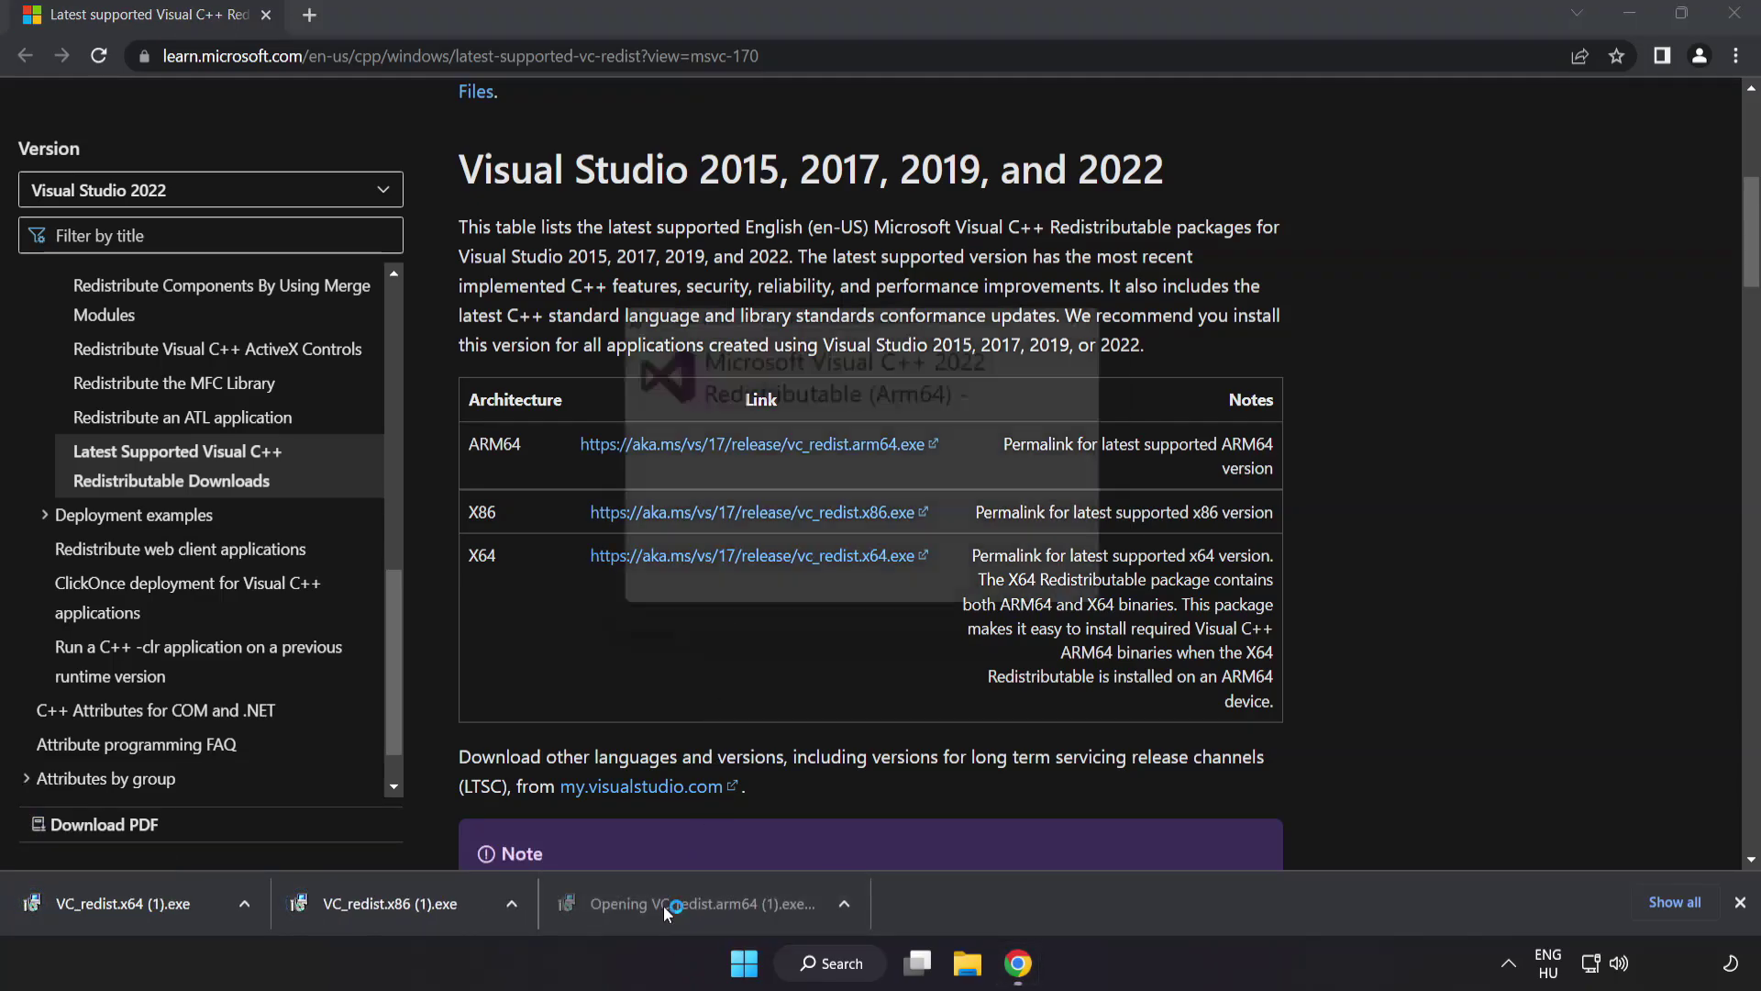
- Accept the licence and try the ARM64 redistributable install, dismissing its unsupported failure
left_click_drag(1129, 448, 1128, 532)
left_click(627, 574)
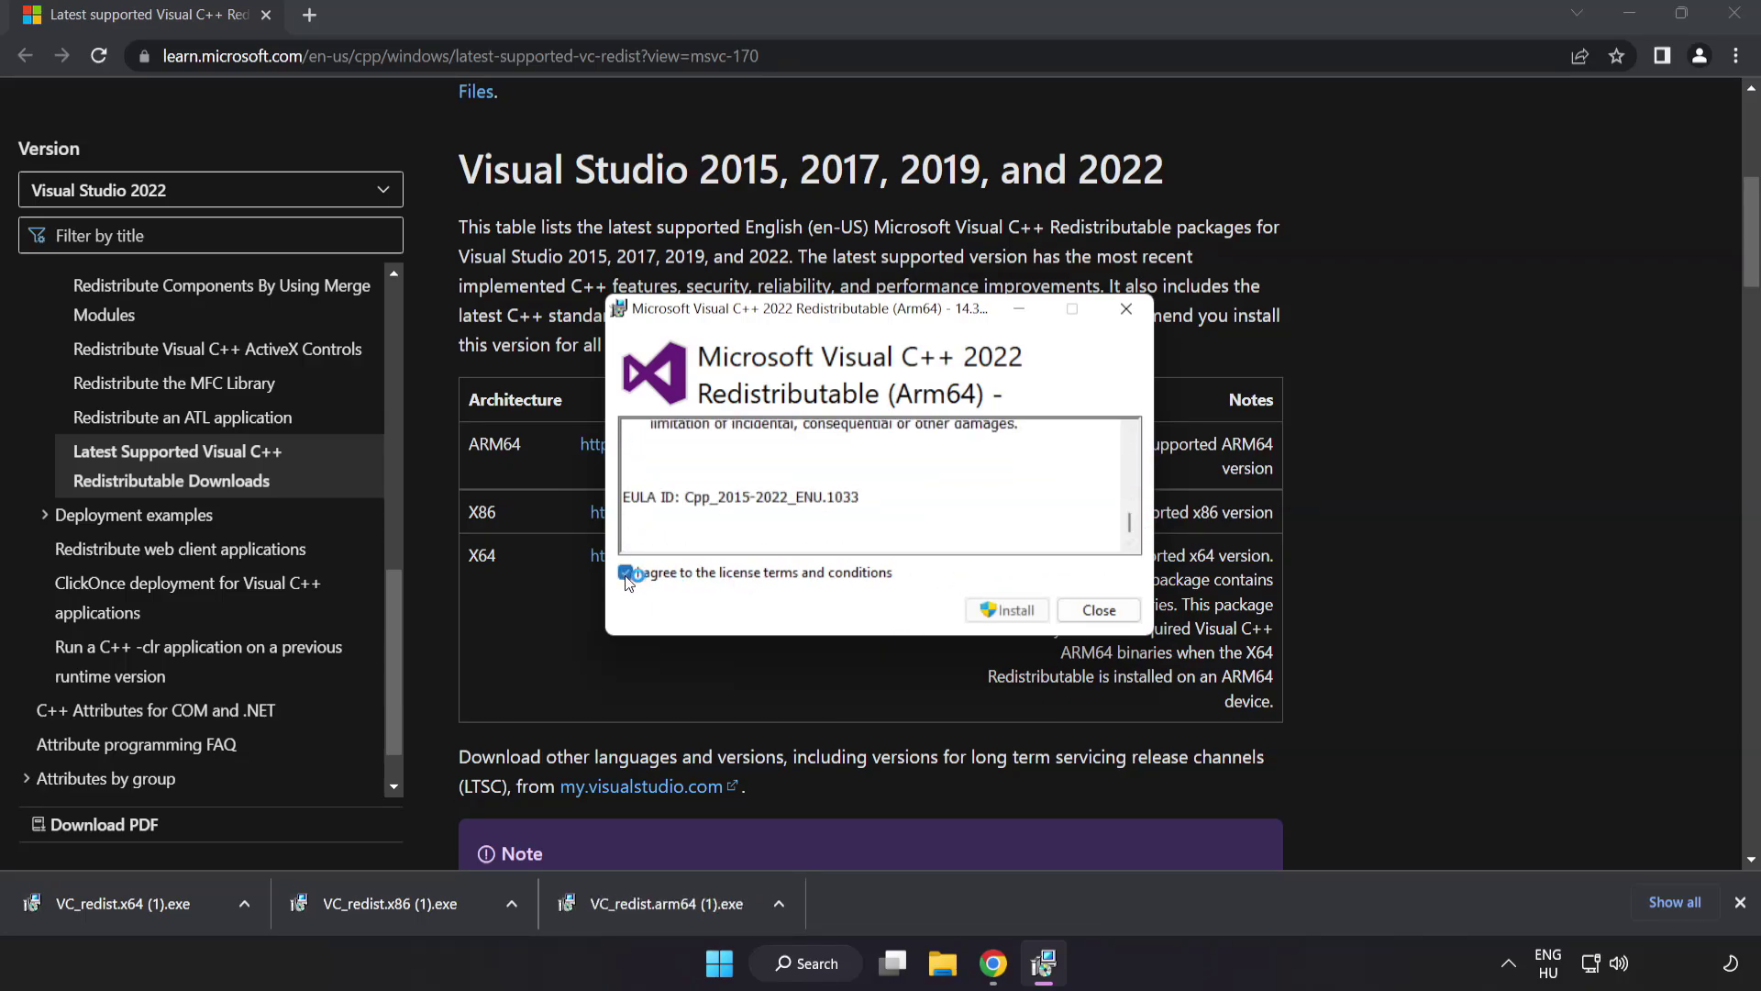
left_click(1005, 612)
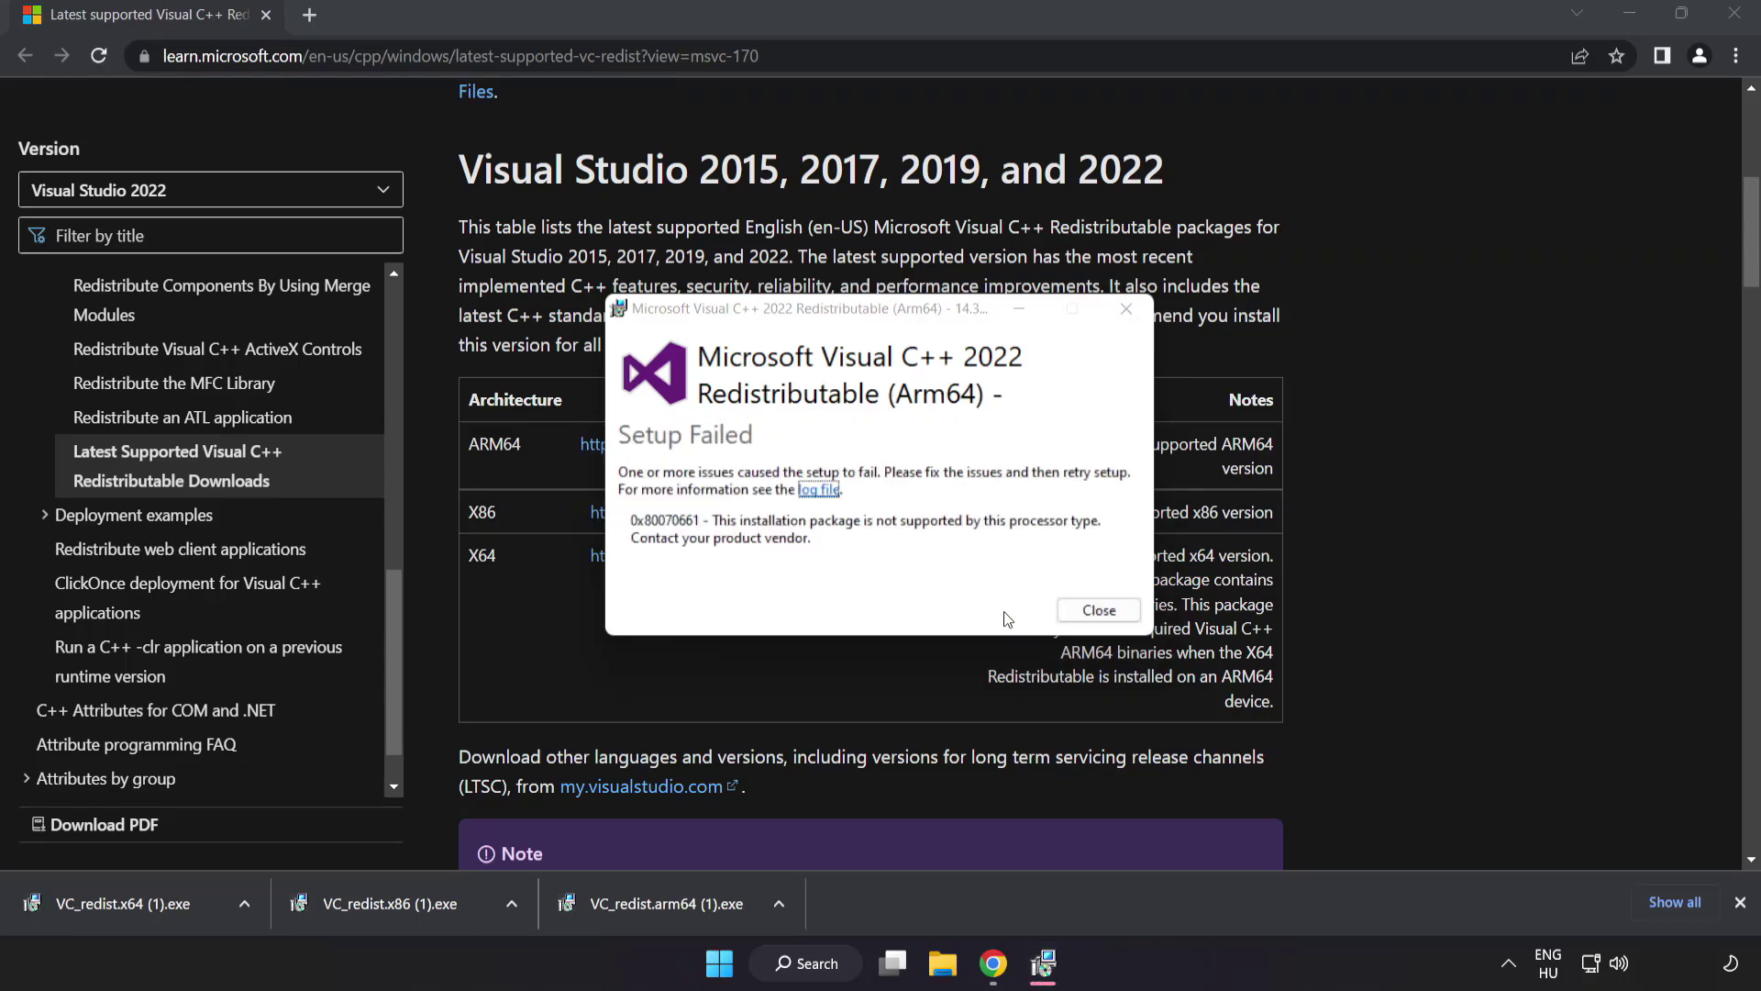
left_click(1115, 613)
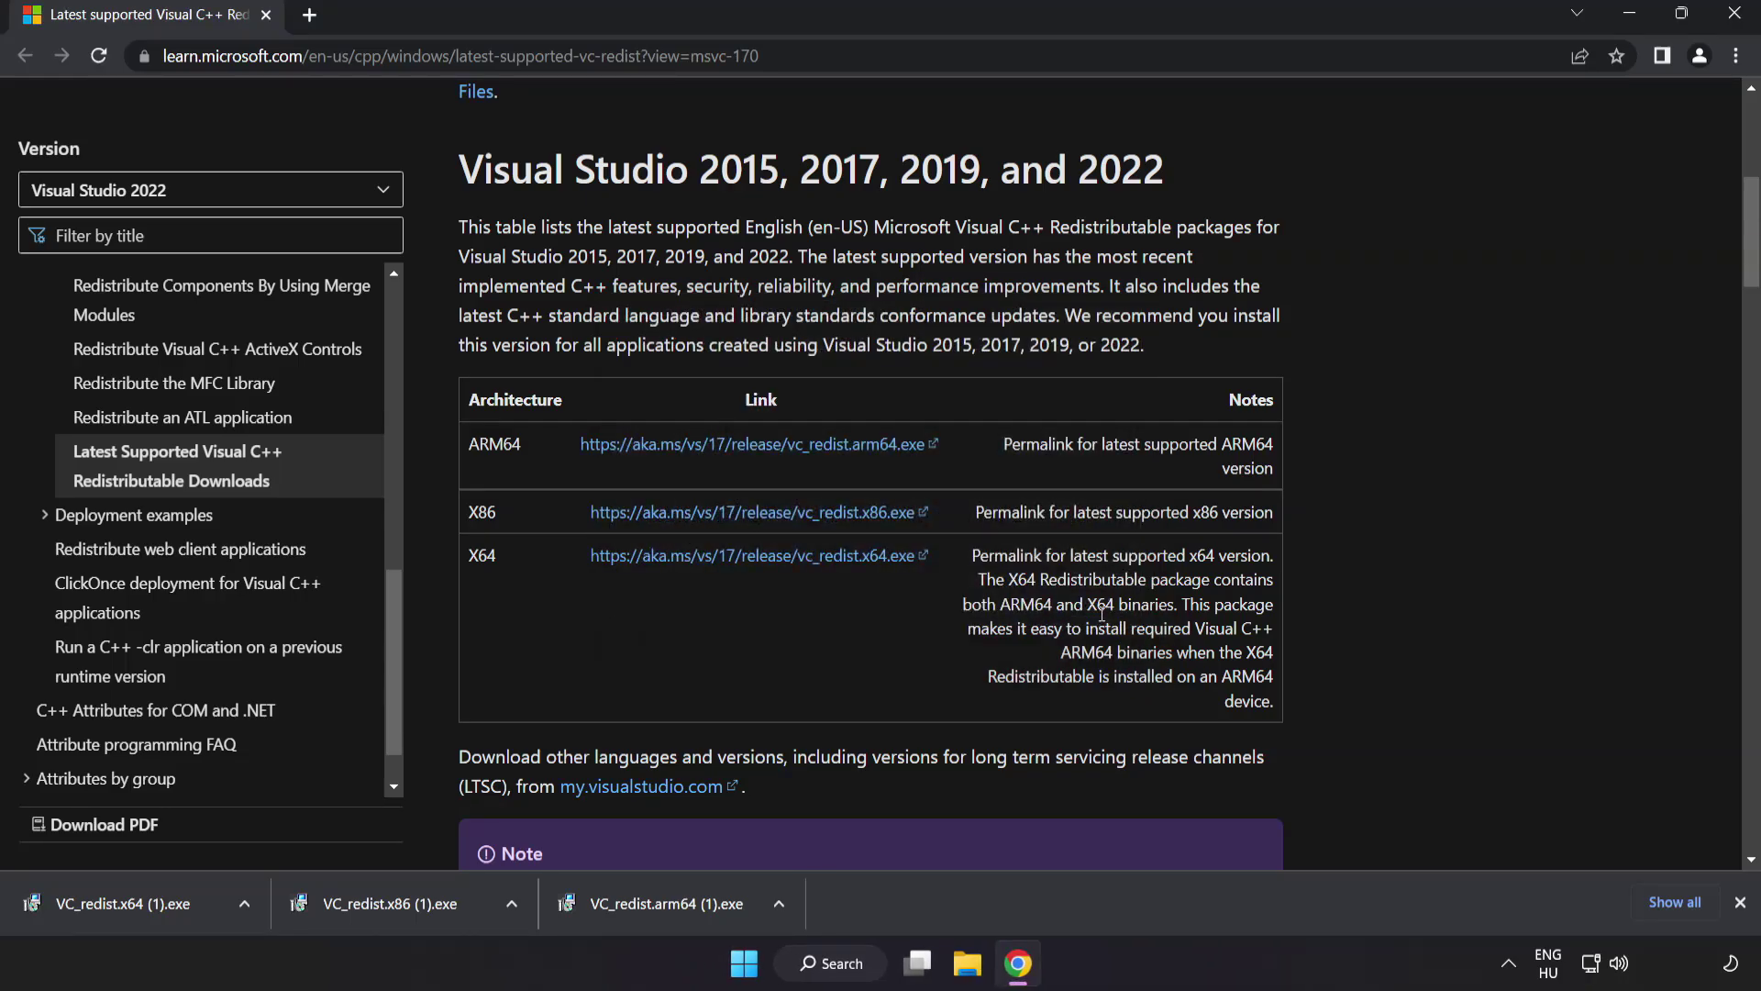
- Install the x86 redistributable successfully, then attempt x64, which fails pending a restart
left_click(400, 907)
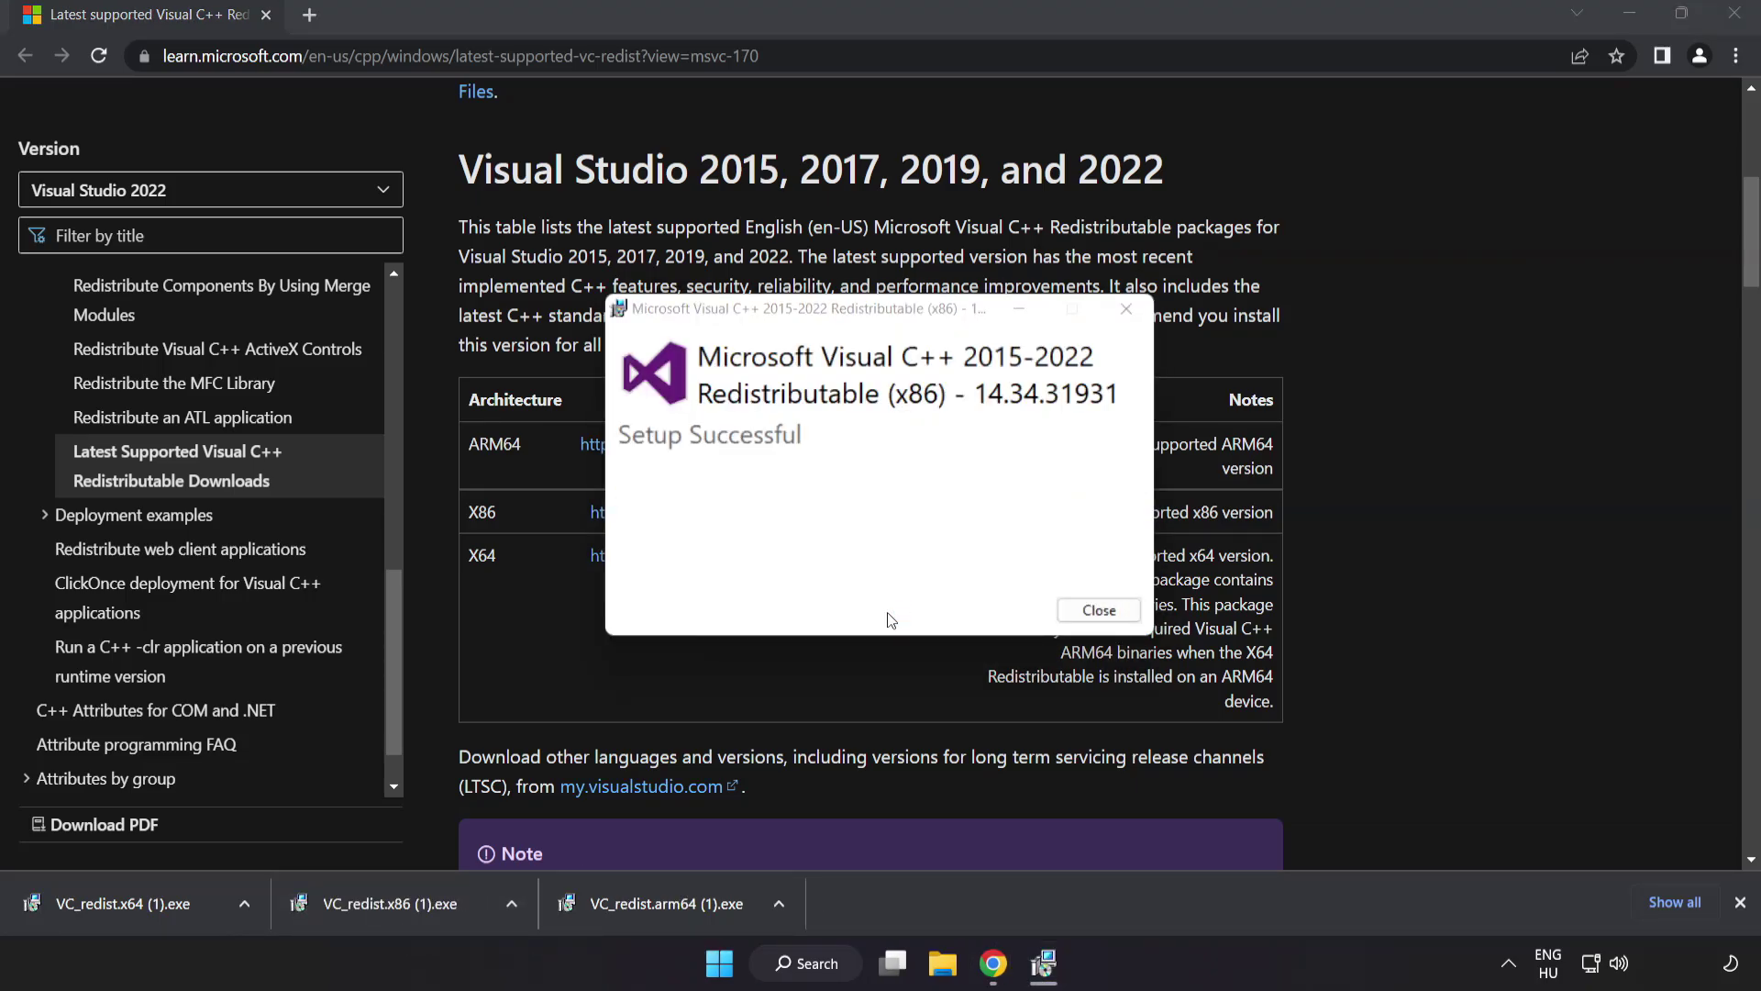
left_click(1098, 610)
left_click(158, 904)
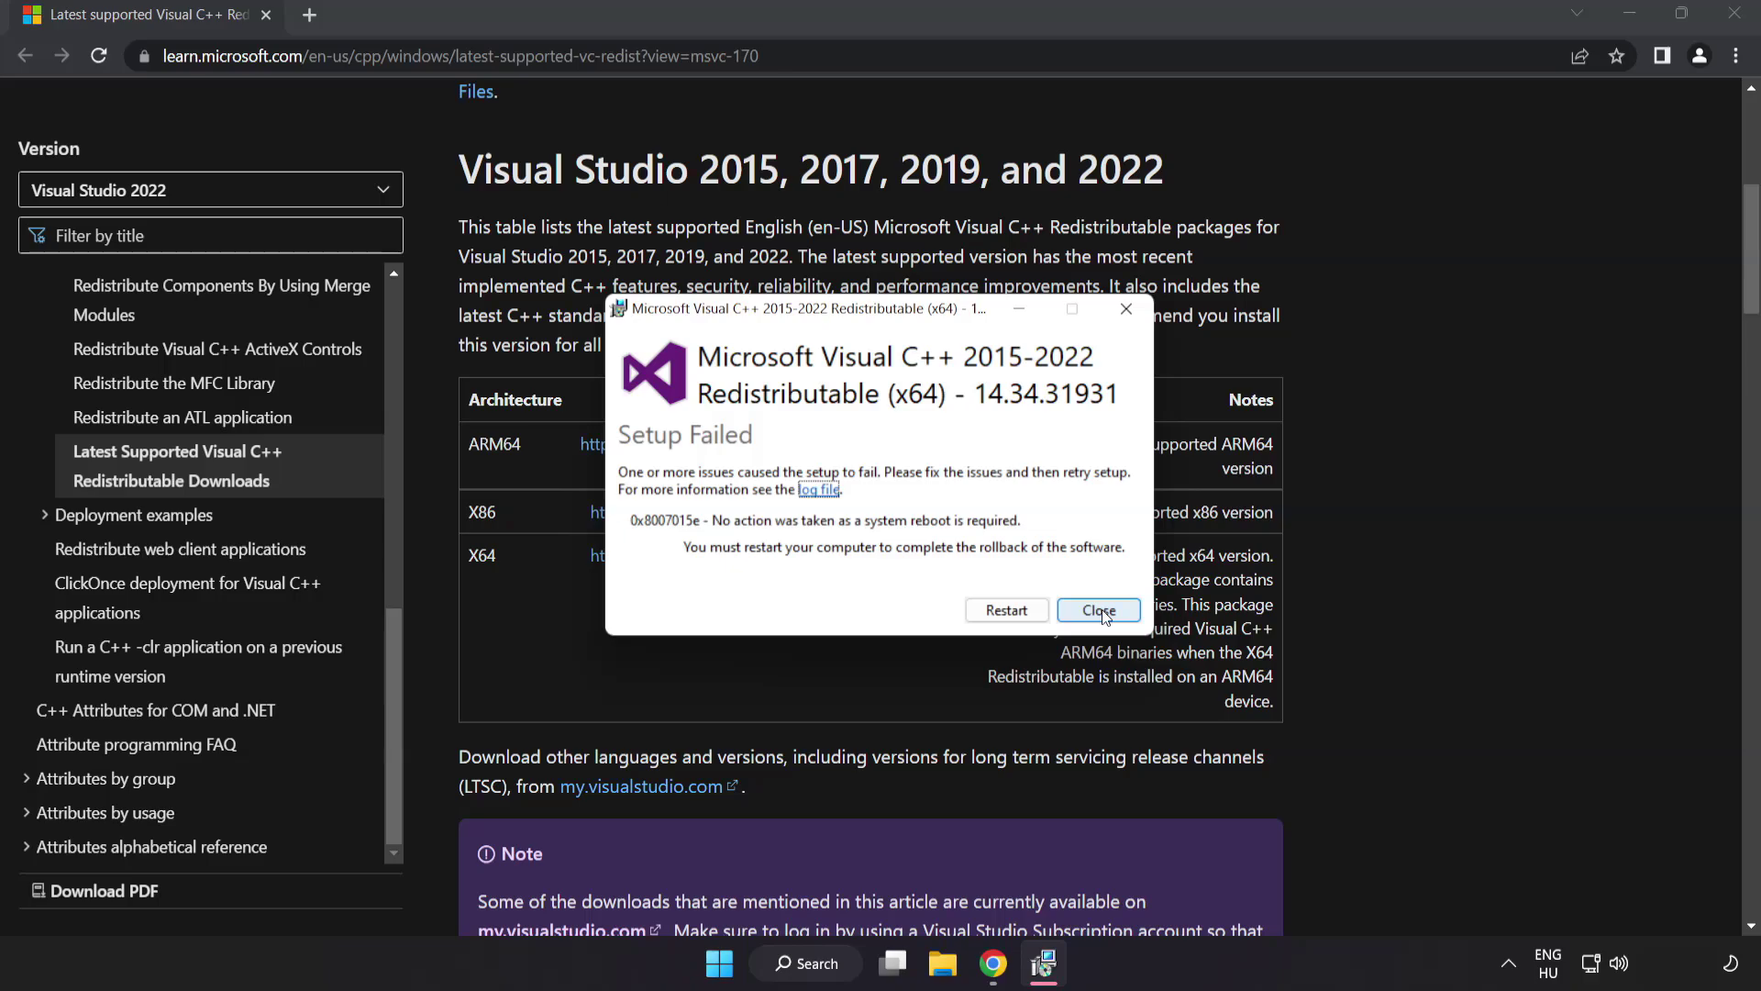
left_click(1104, 613)
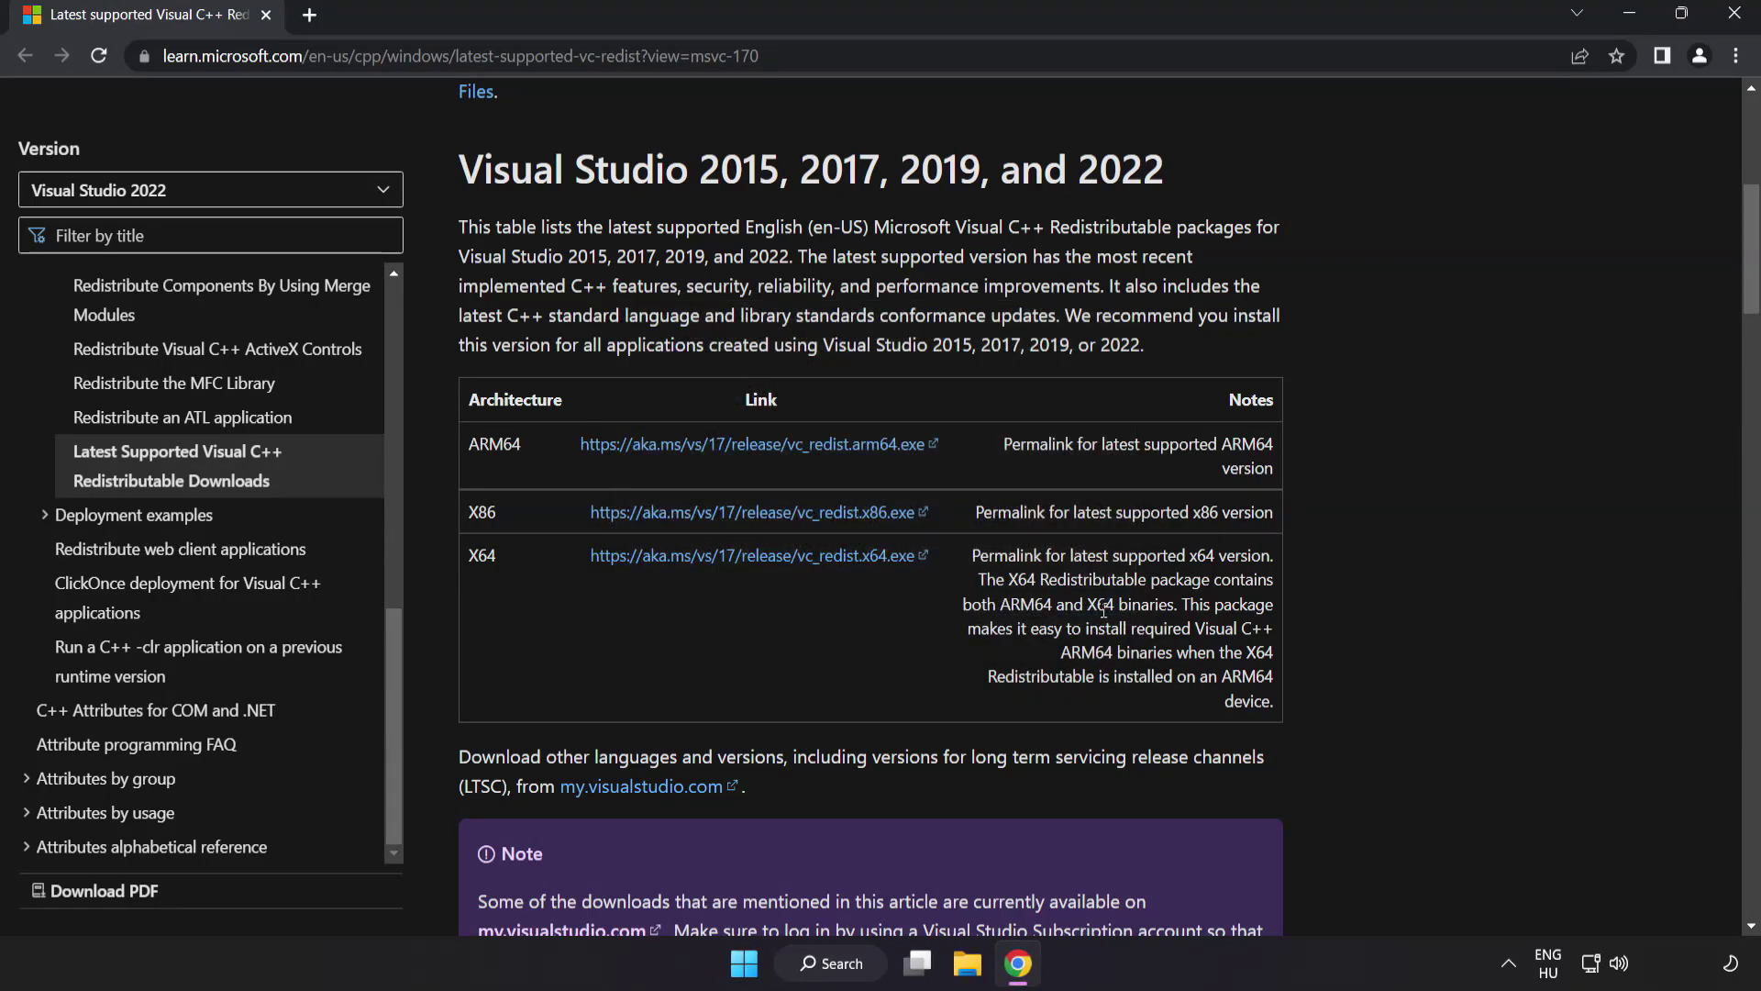
- Close Chrome and launch Command Prompt as administrator from a 'cmd' search
left_click(1732, 17)
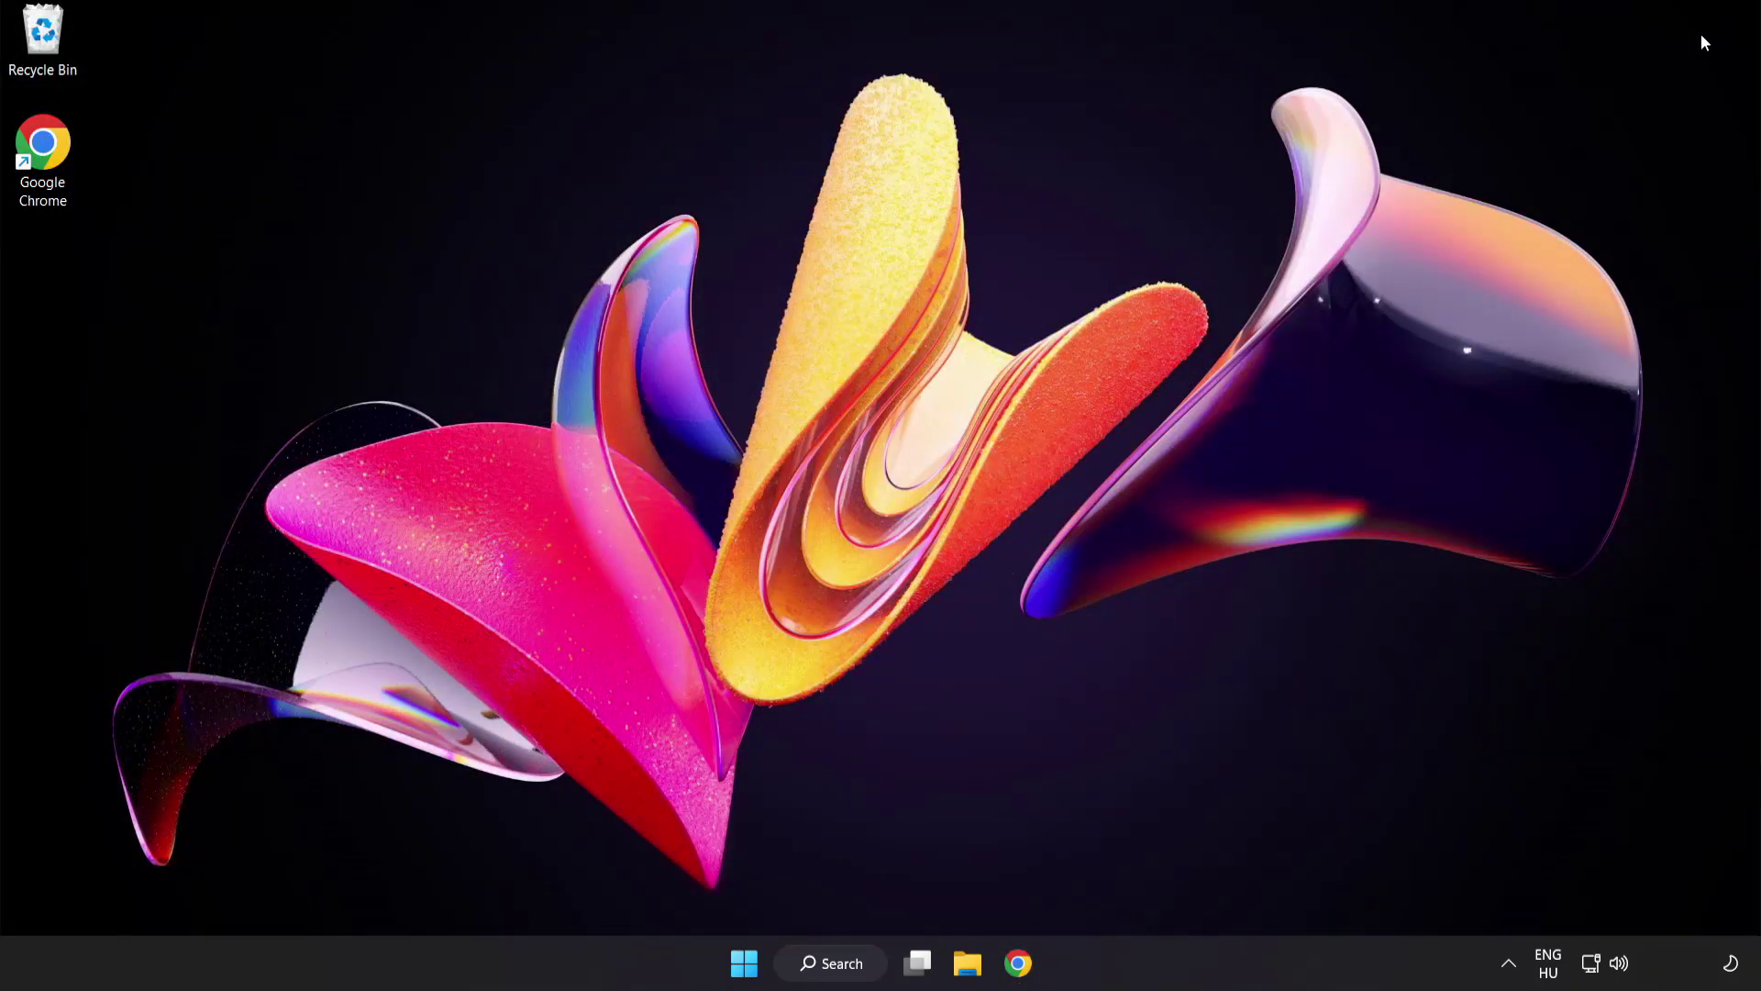
left_click(837, 973)
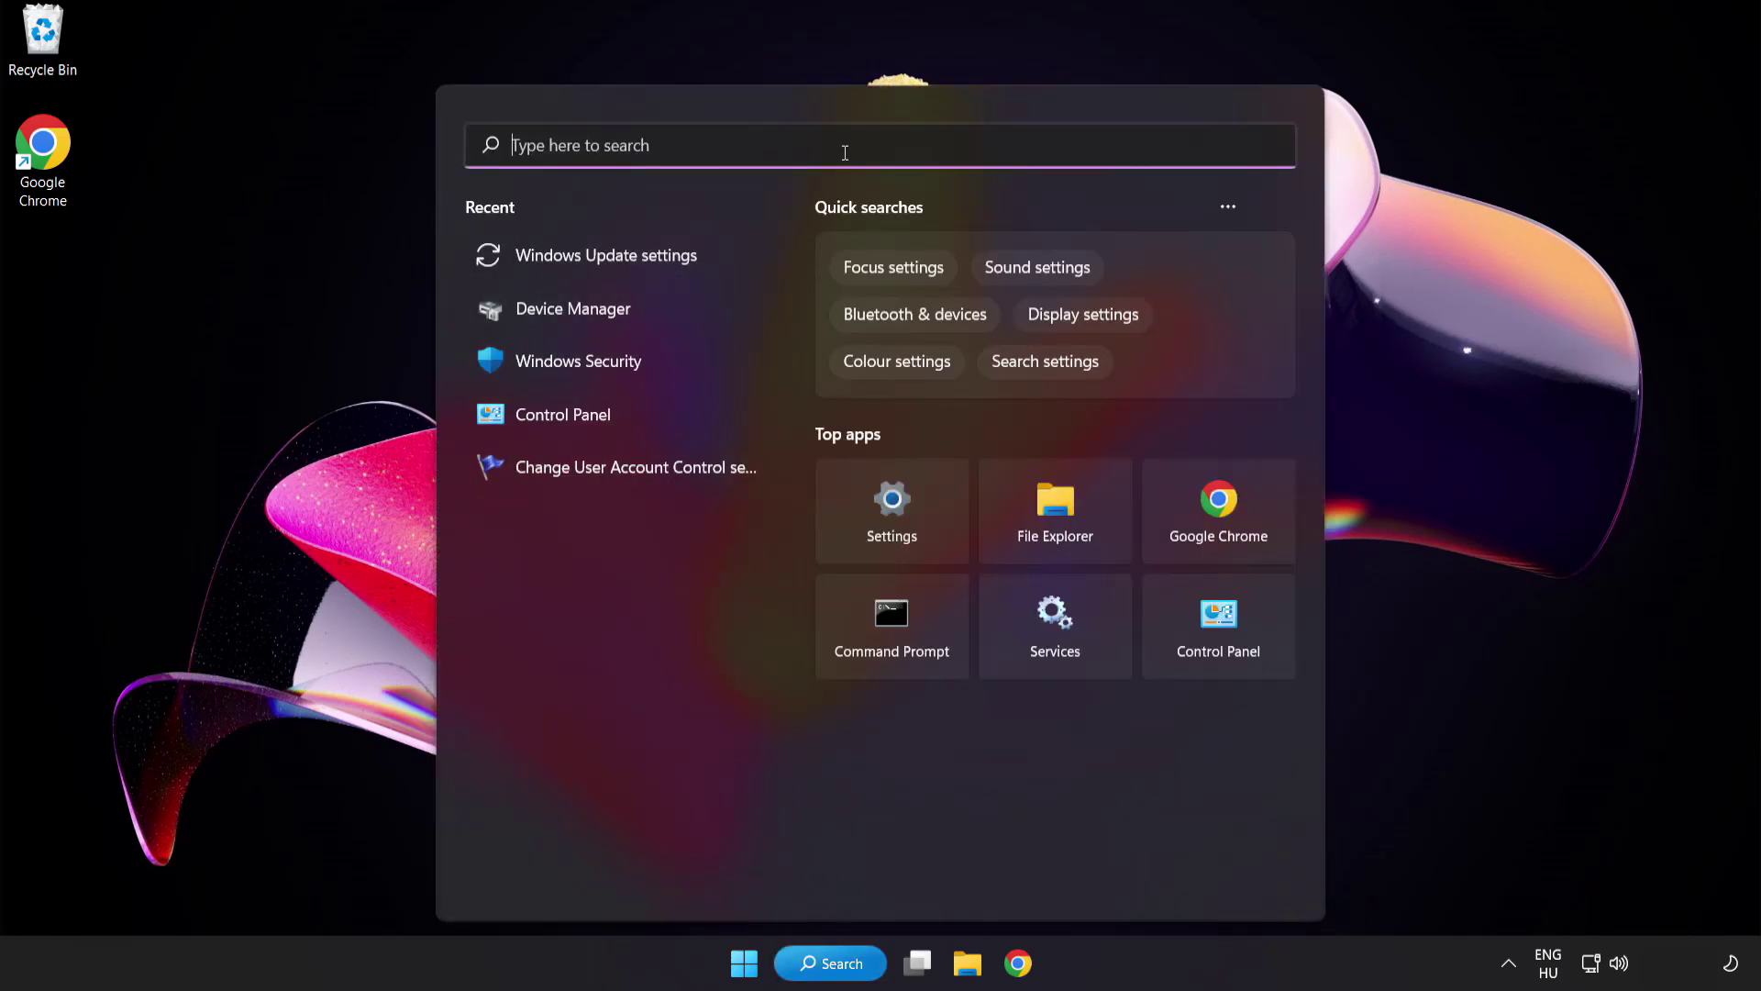
type("cmd")
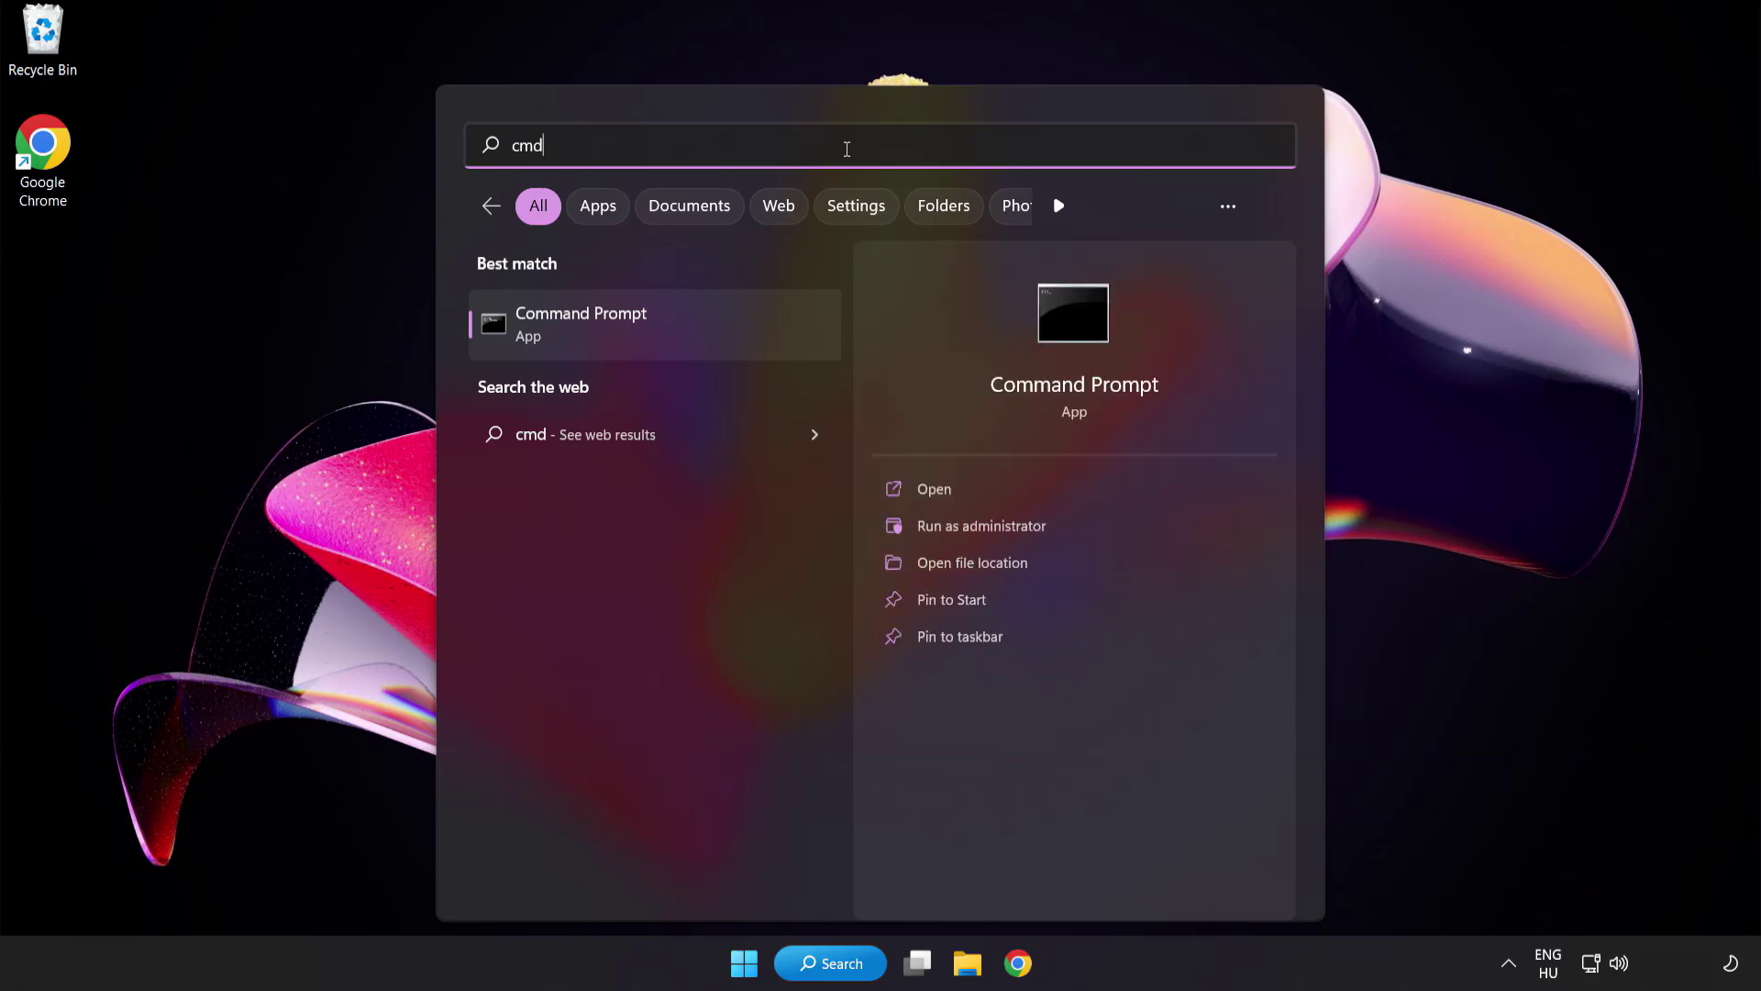
right_click(661, 338)
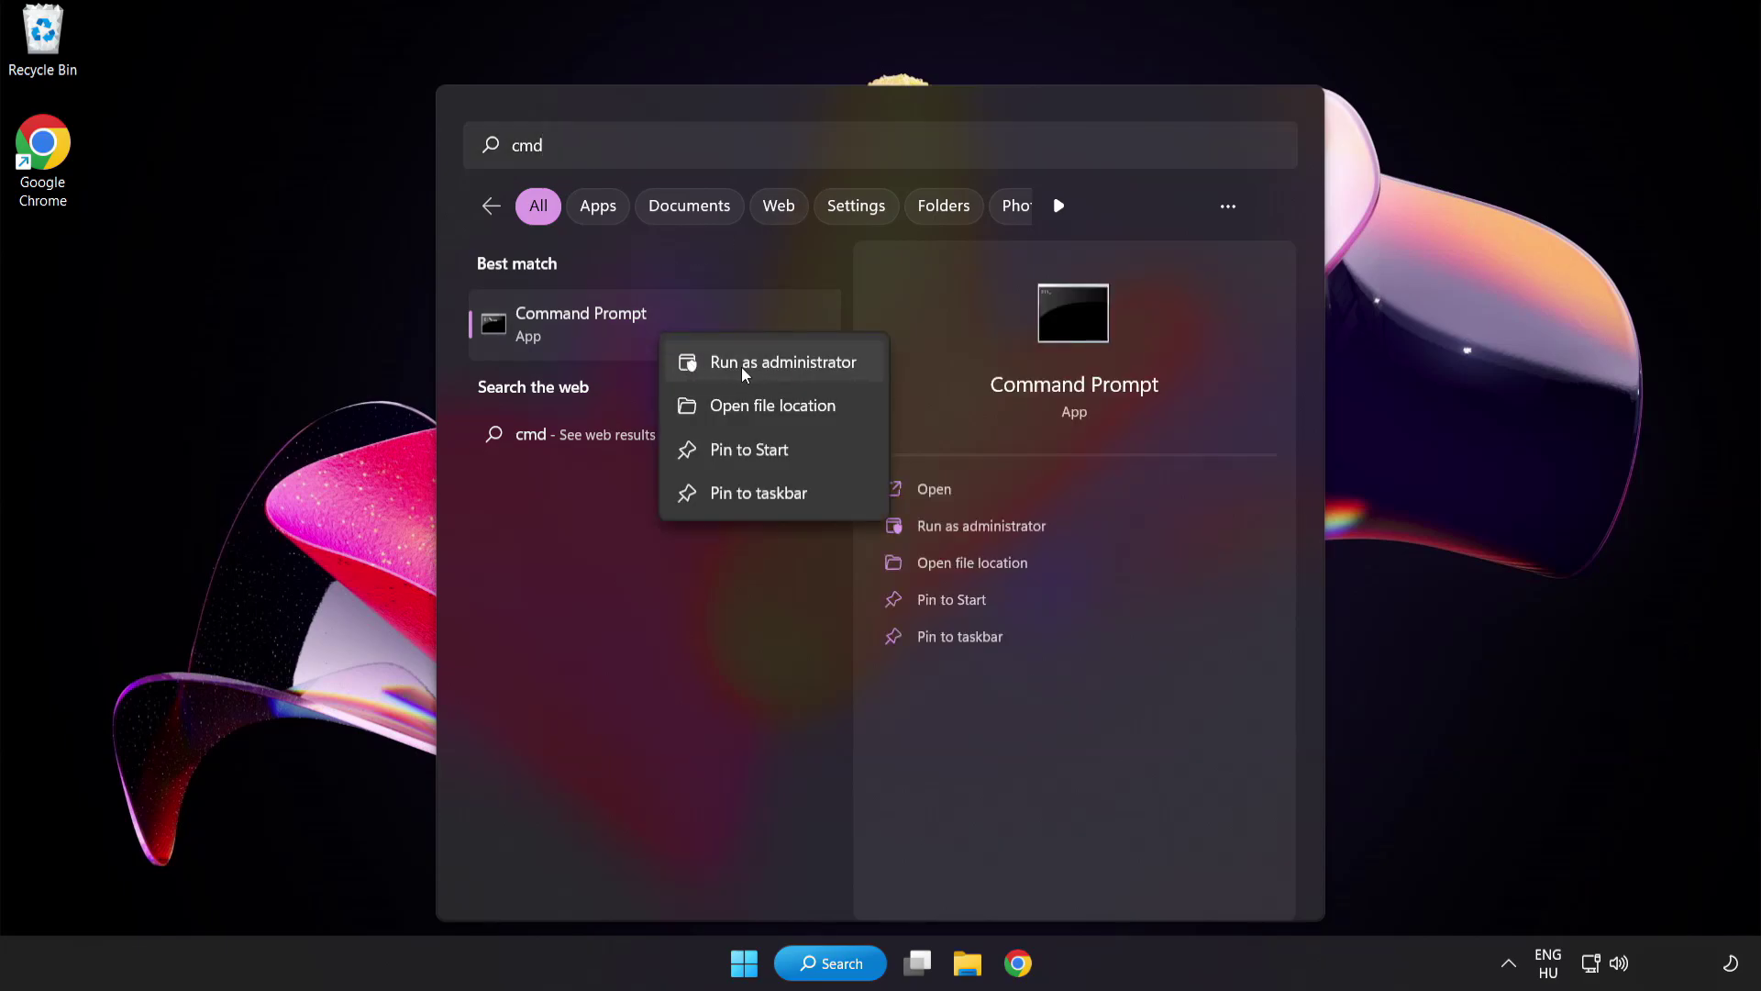
left_click(744, 365)
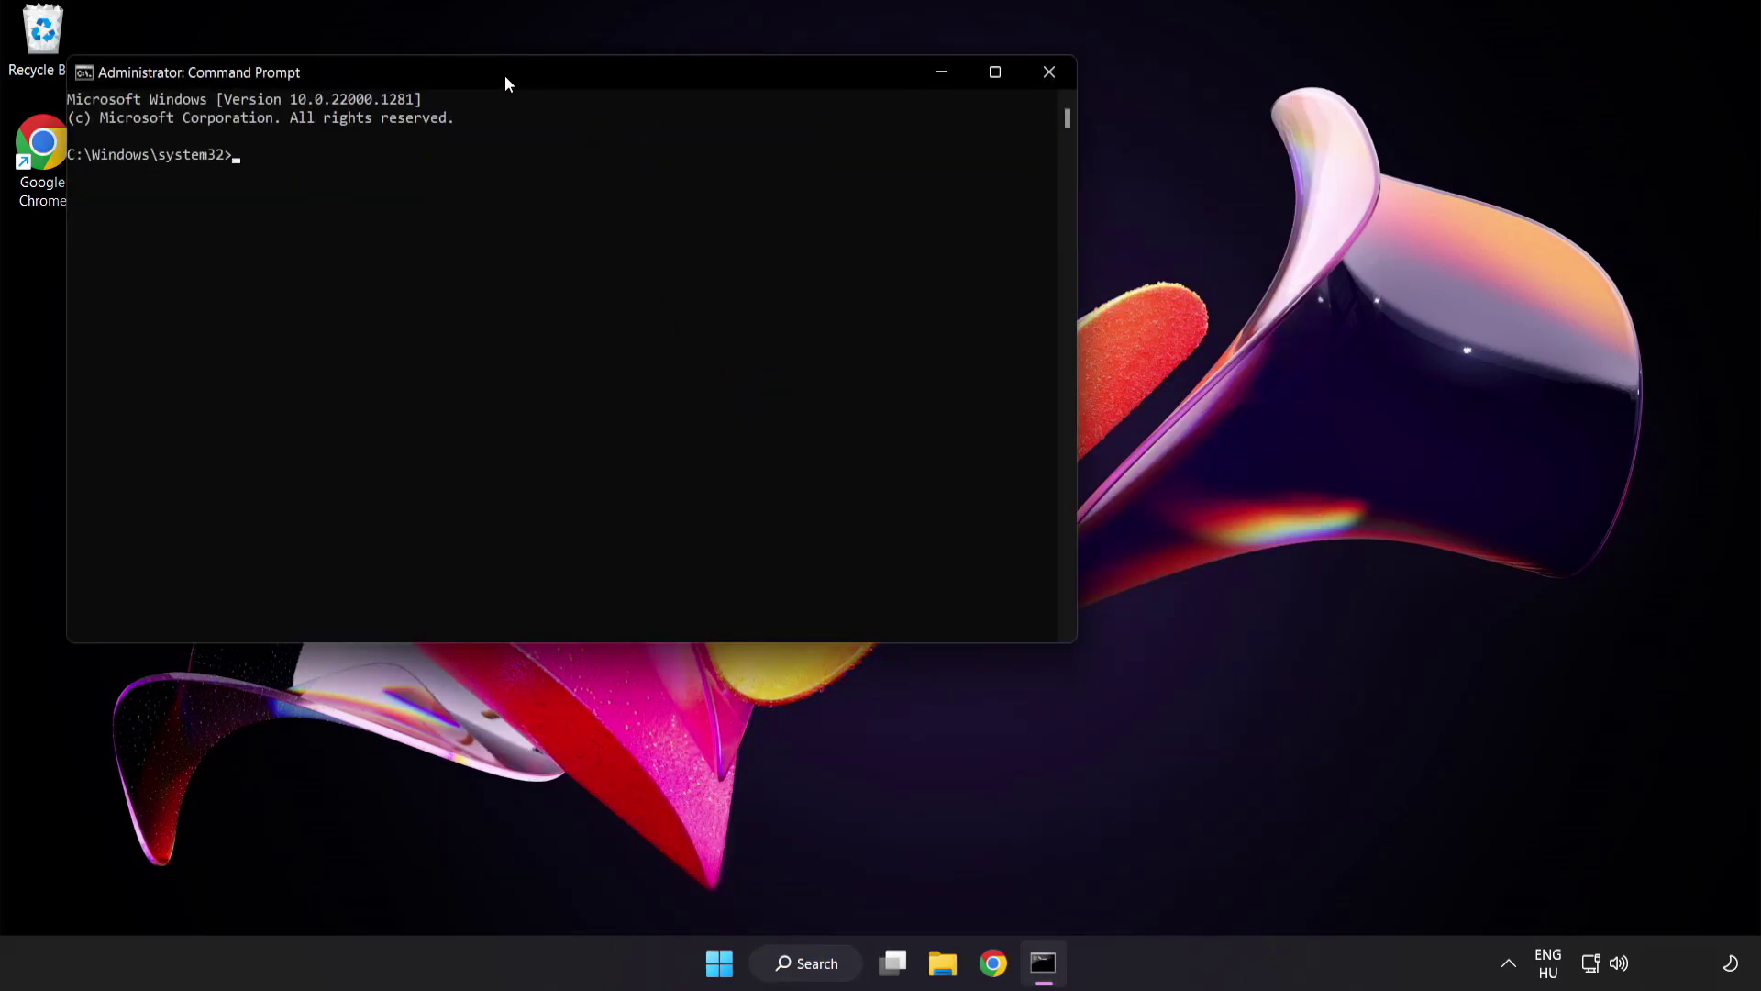
- Run sfc /scannow, confirm it finds no integrity violations, and close the prompt
left_click_drag(502, 72, 766, 172)
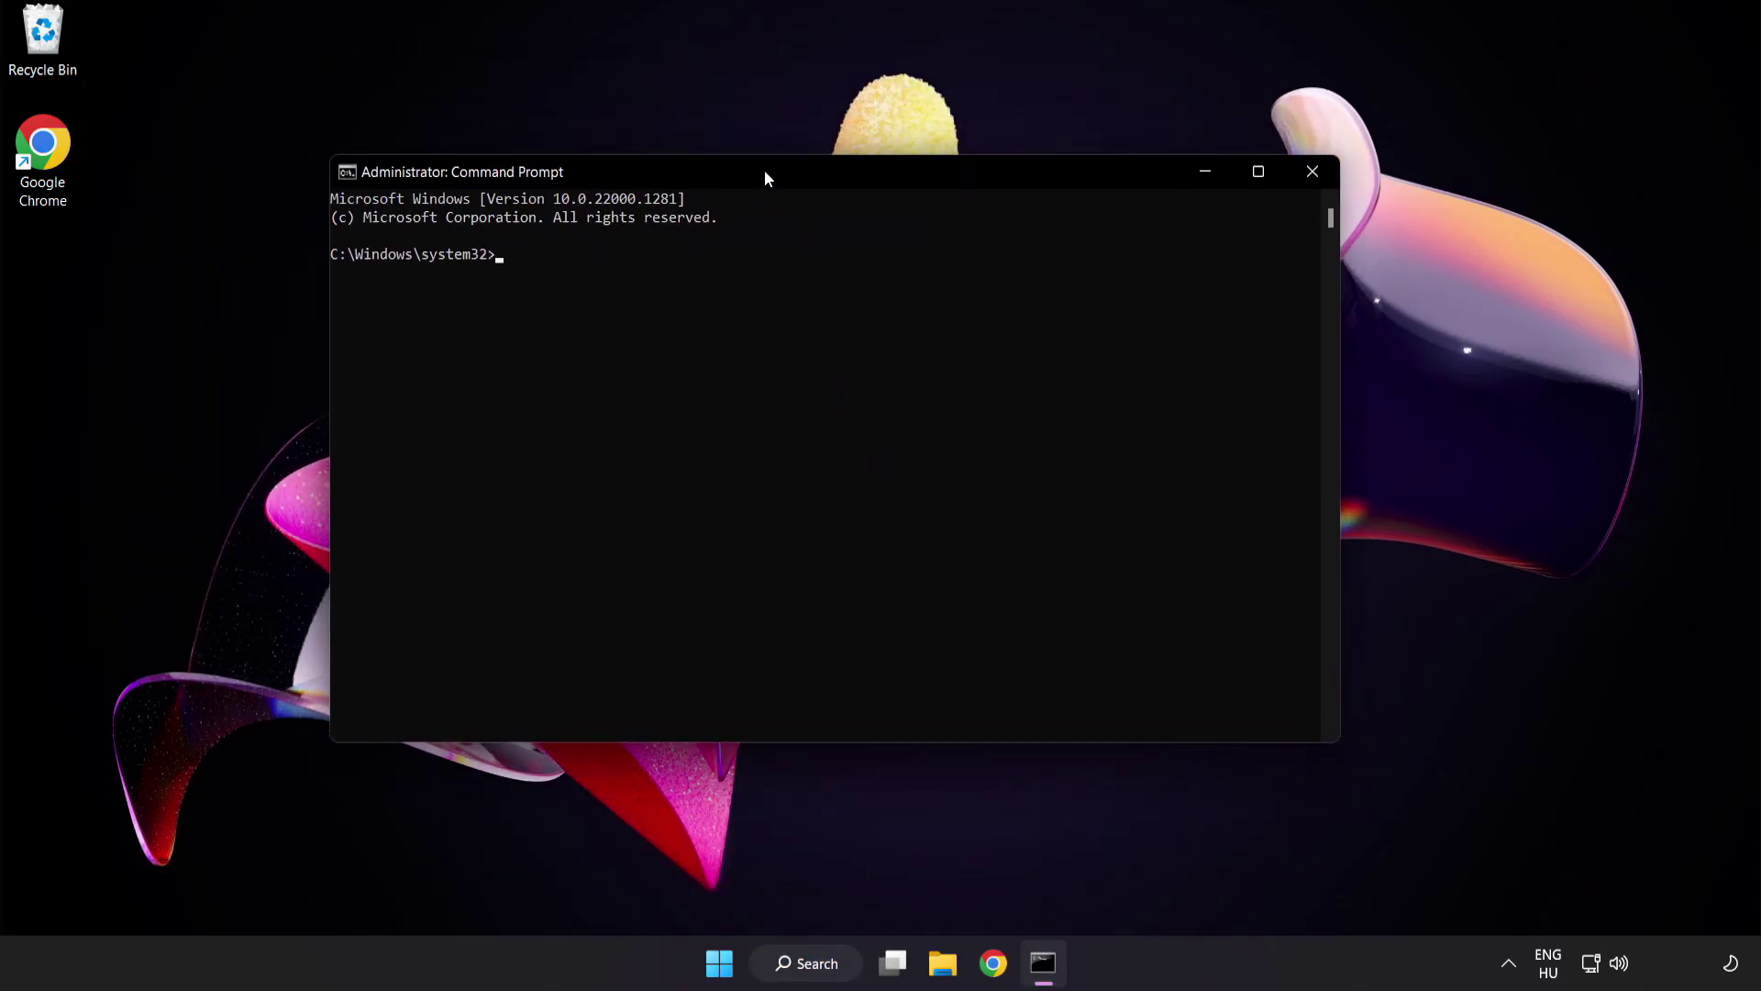
type("sfc")
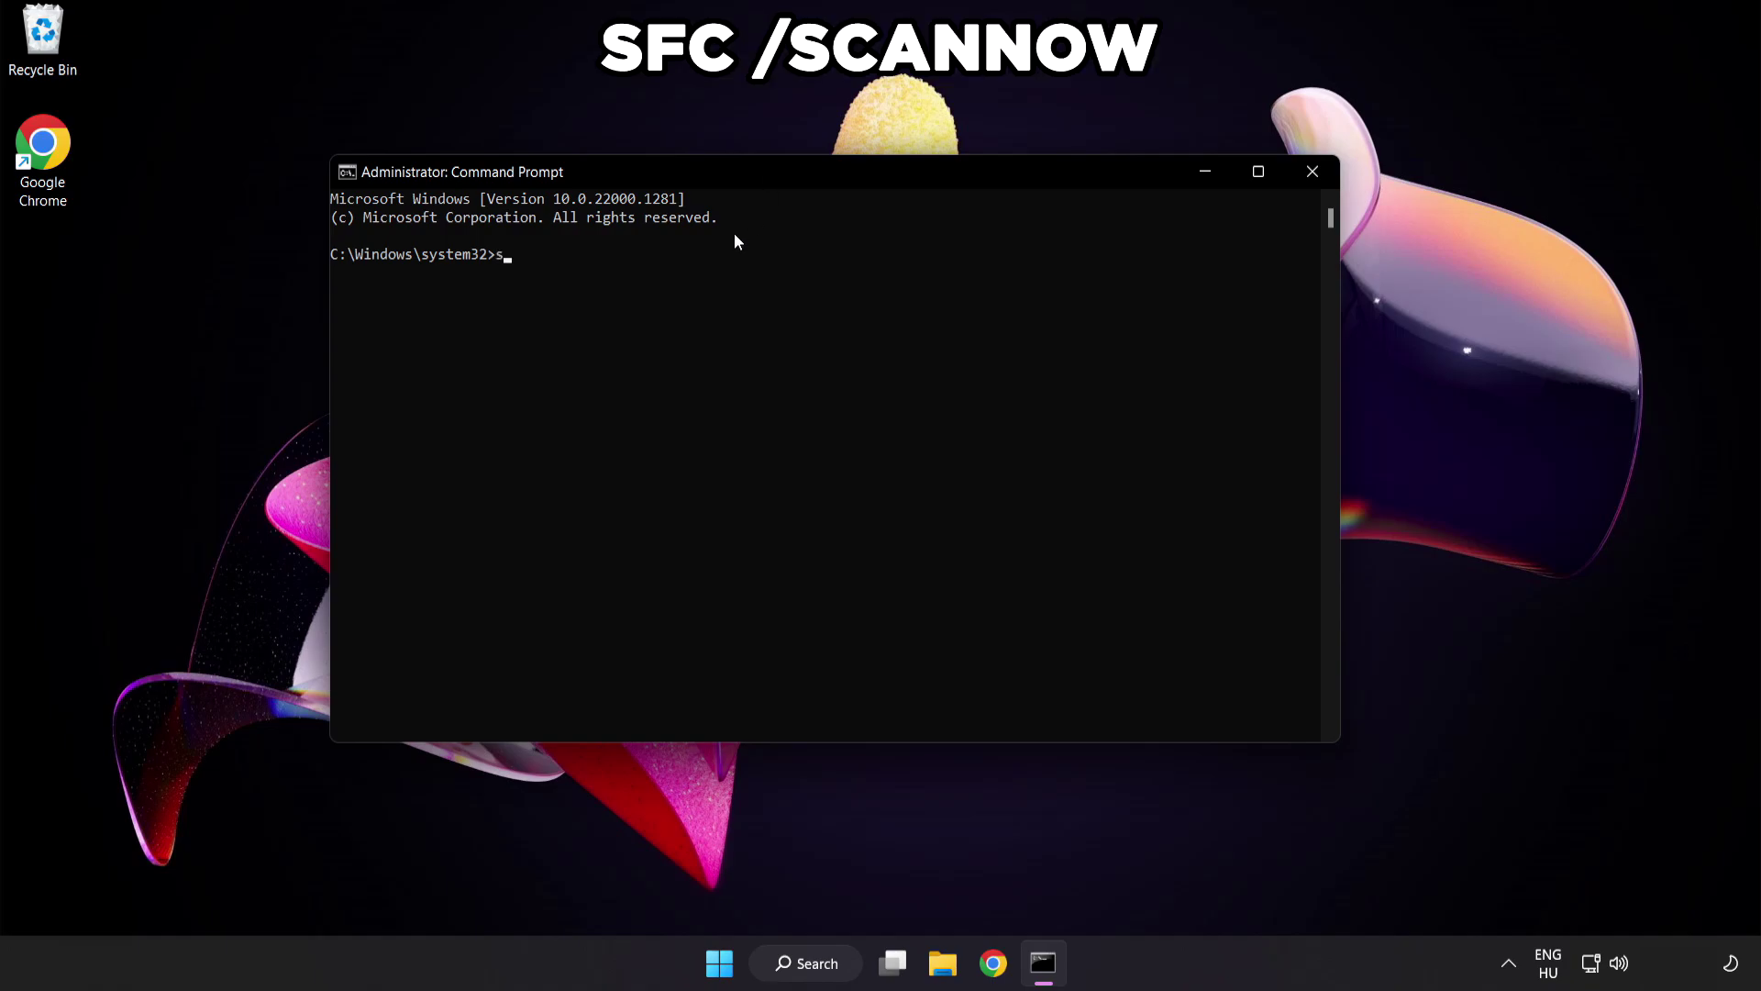
type(" /scannow")
key("Return")
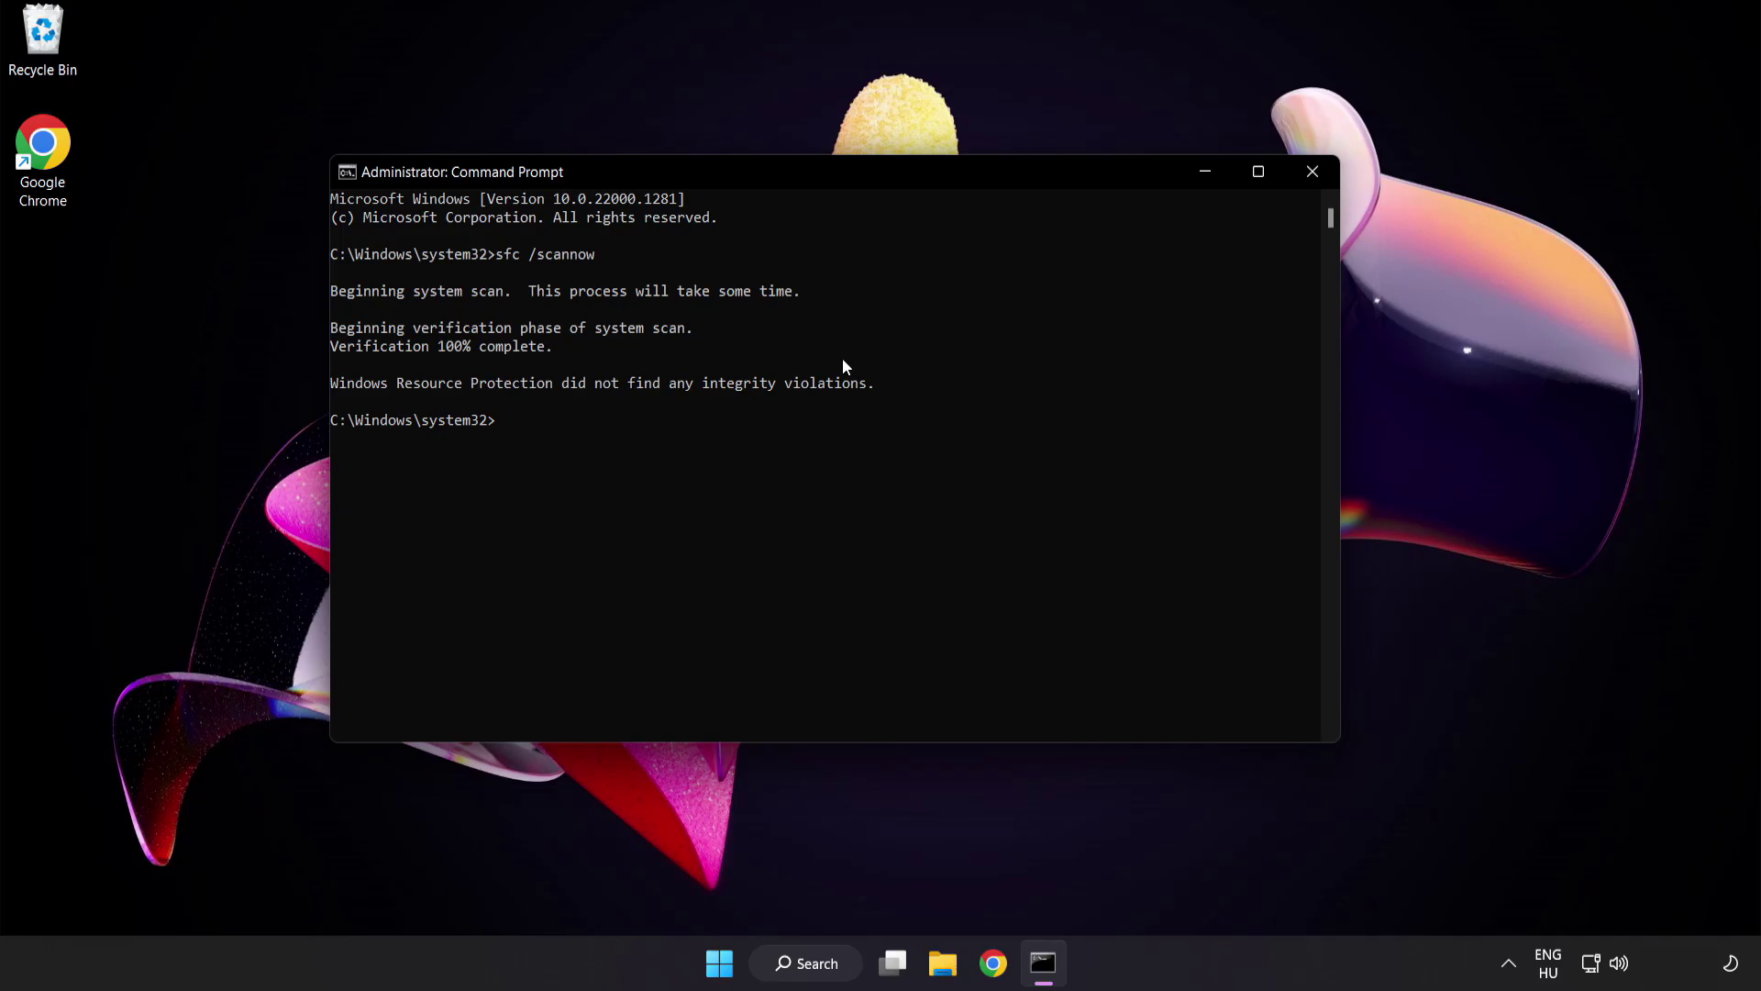
left_click(1312, 179)
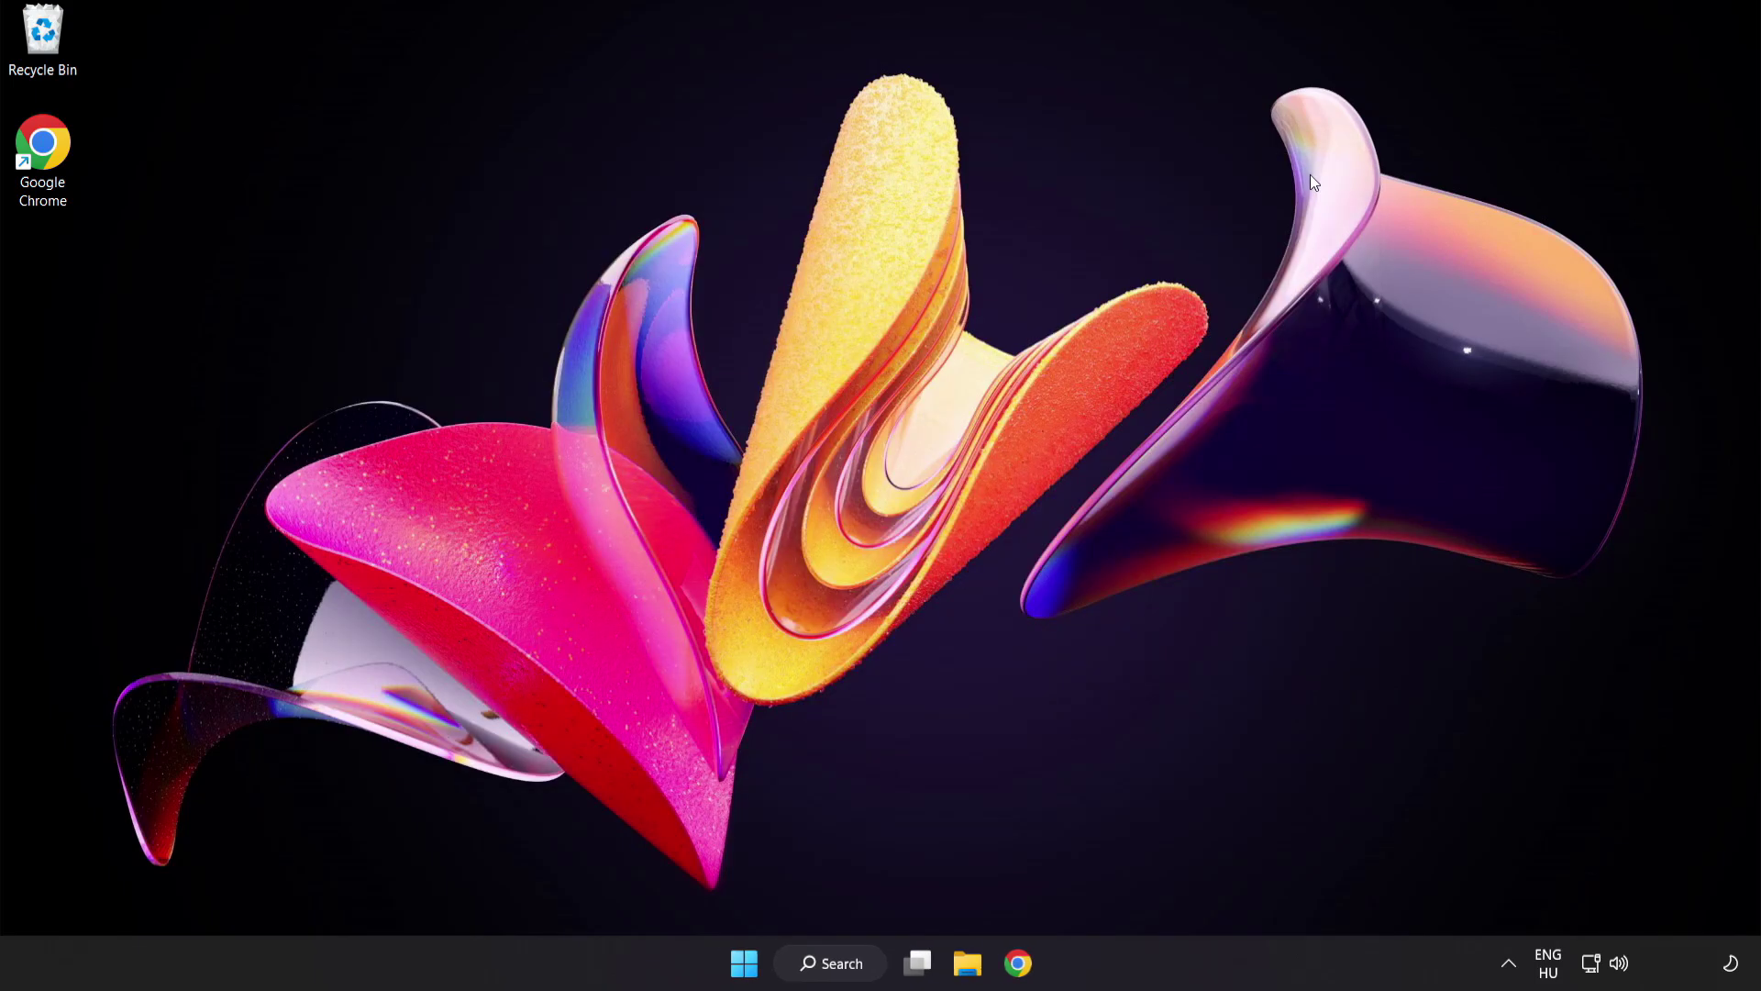
left_click(744, 962)
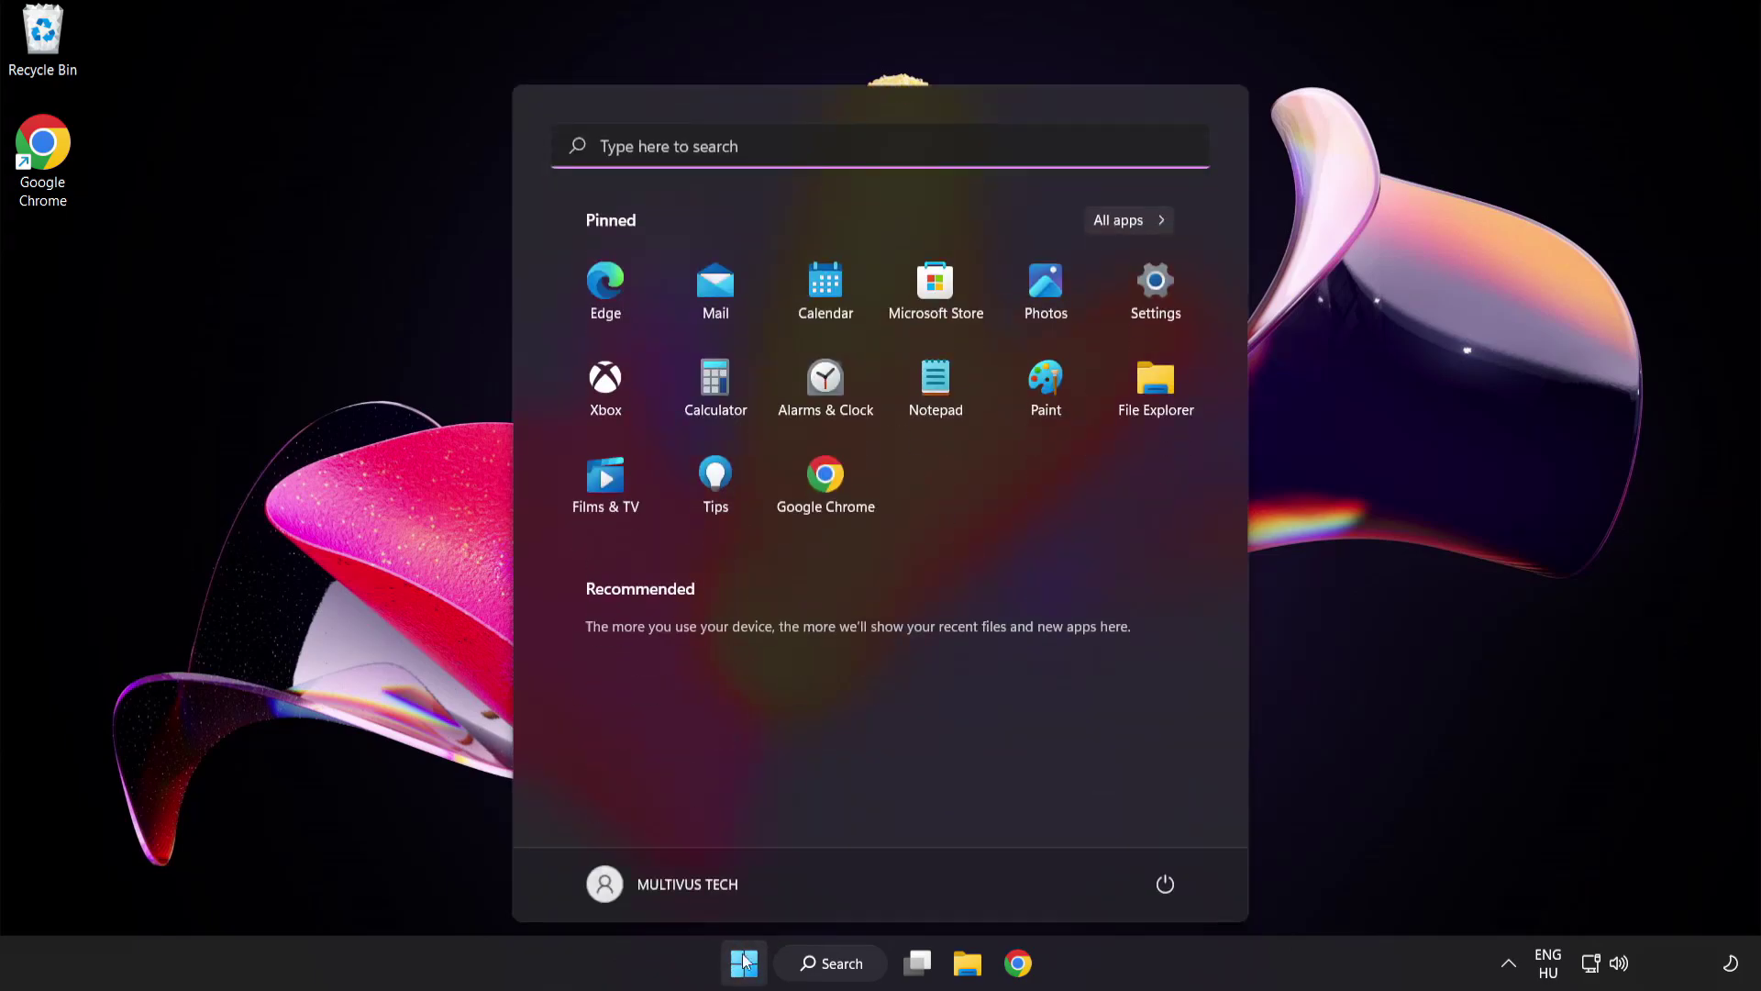